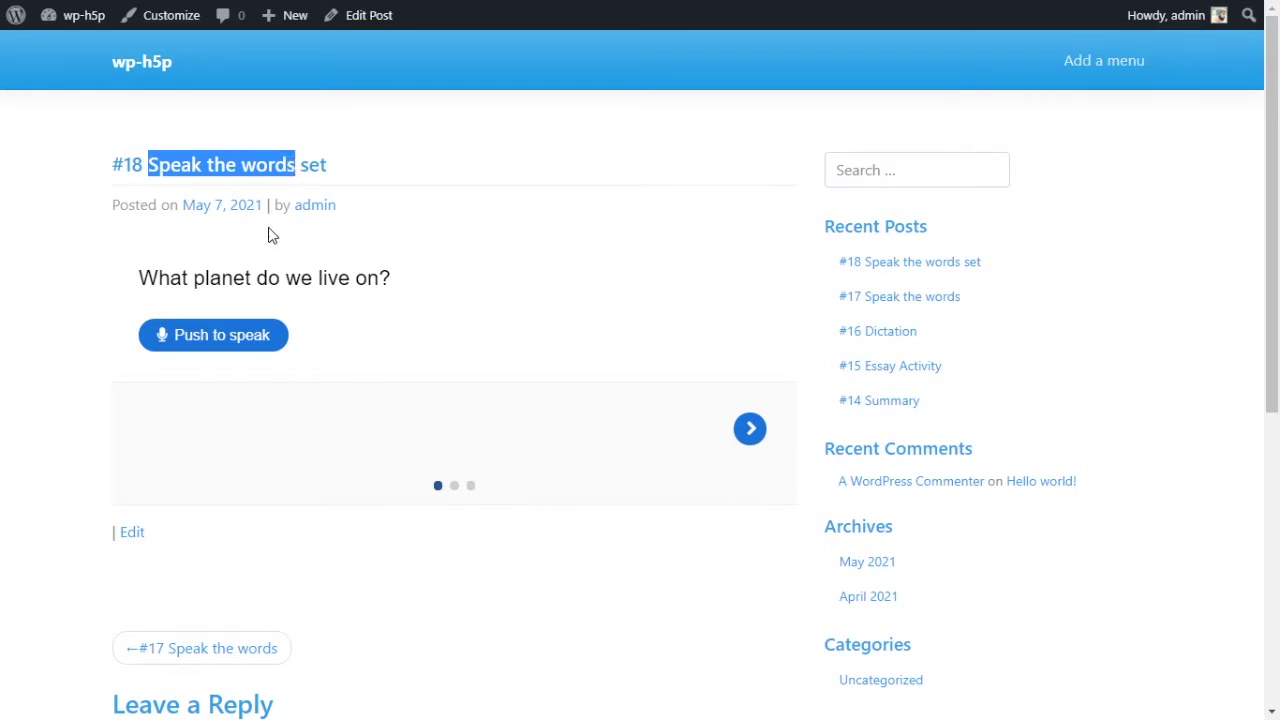
Answer the published set's first question, "What planet do we live on?", by voice and advance to the second question
{"action": "left_click_drag", "start_coordinate": [191, 164], "coordinate": [334, 171]}
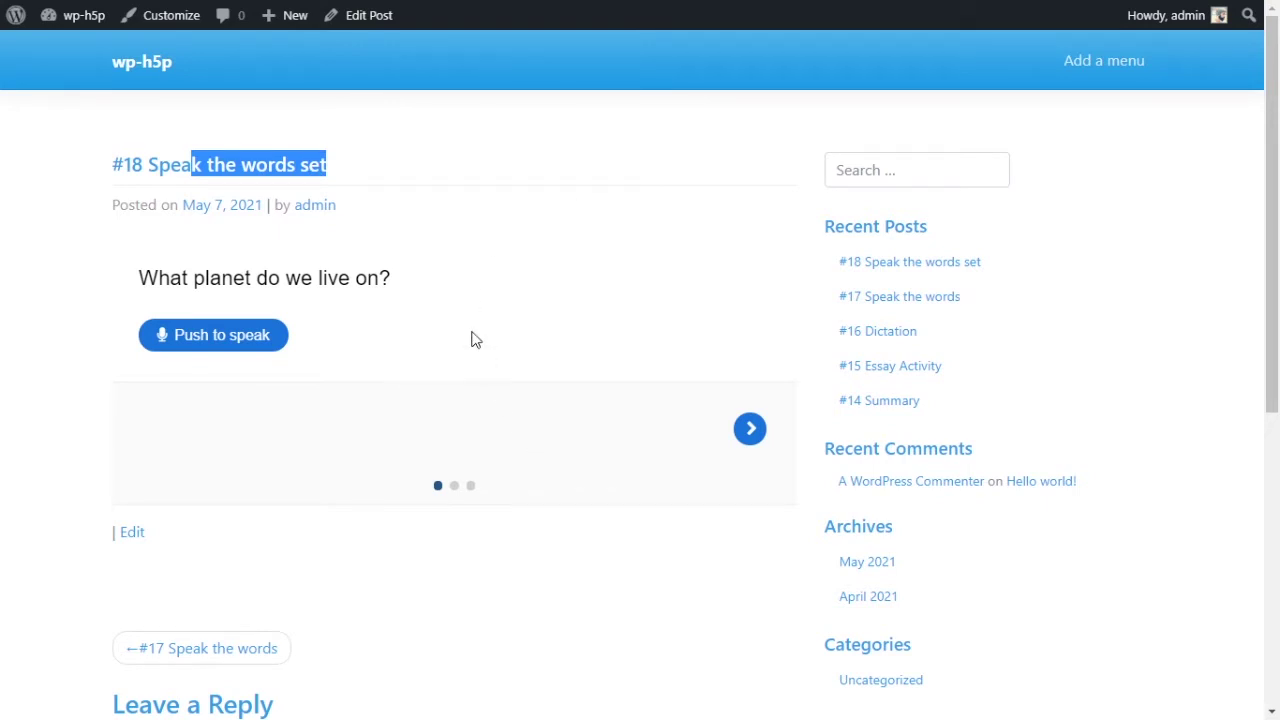
{"action": "left_click_drag", "start_coordinate": [170, 165], "coordinate": [297, 165]}
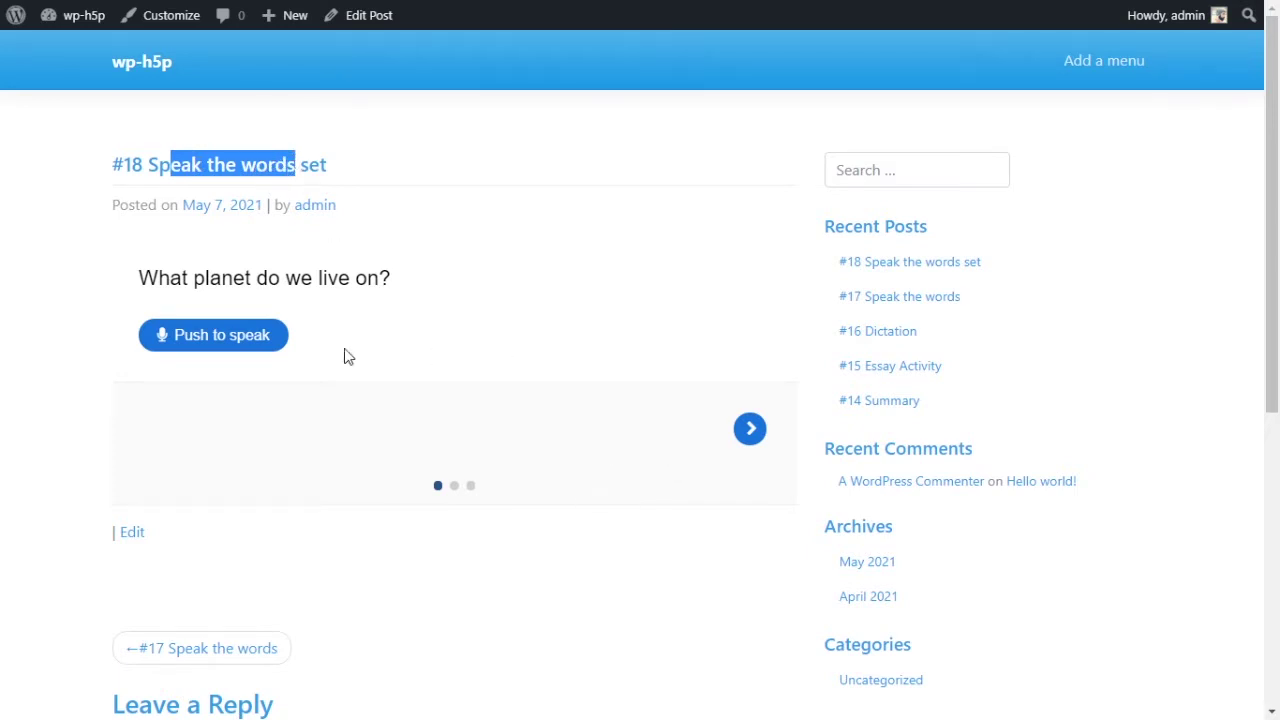
{"action": "left_click_drag", "start_coordinate": [139, 279], "coordinate": [411, 286]}
{"action": "left_click", "coordinate": [412, 286]}
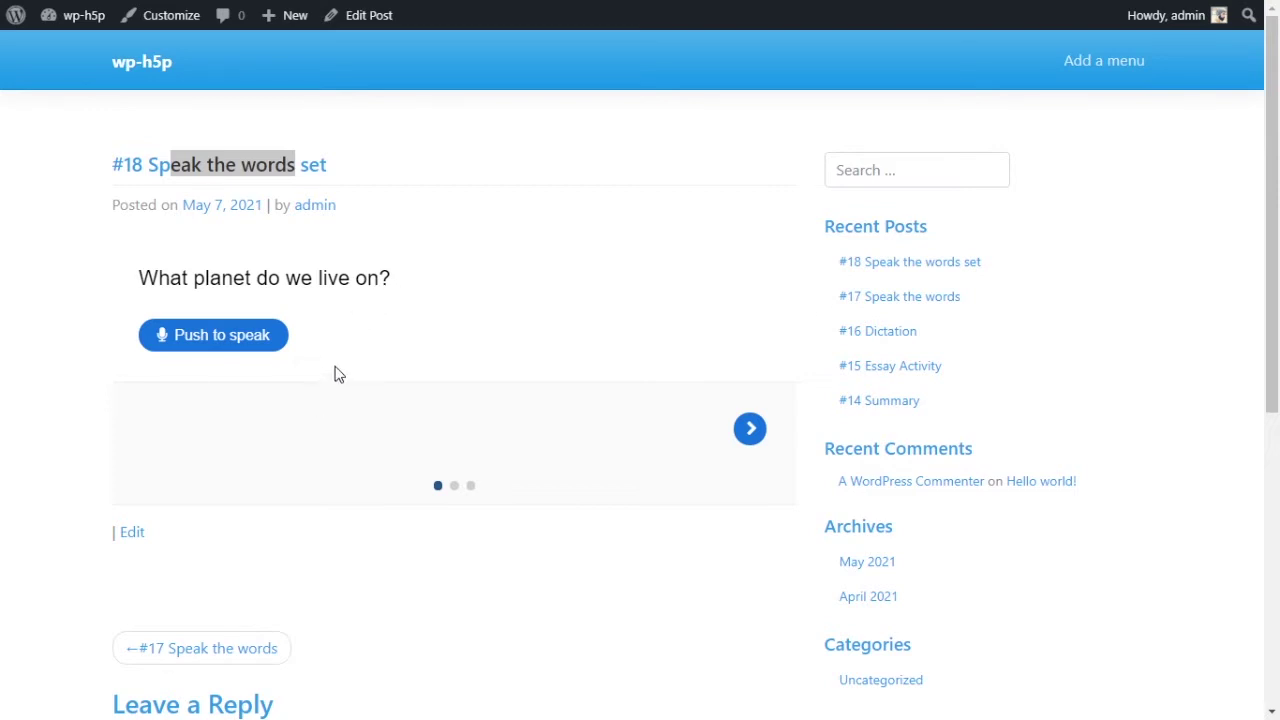
{"action": "left_click", "coordinate": [197, 343]}
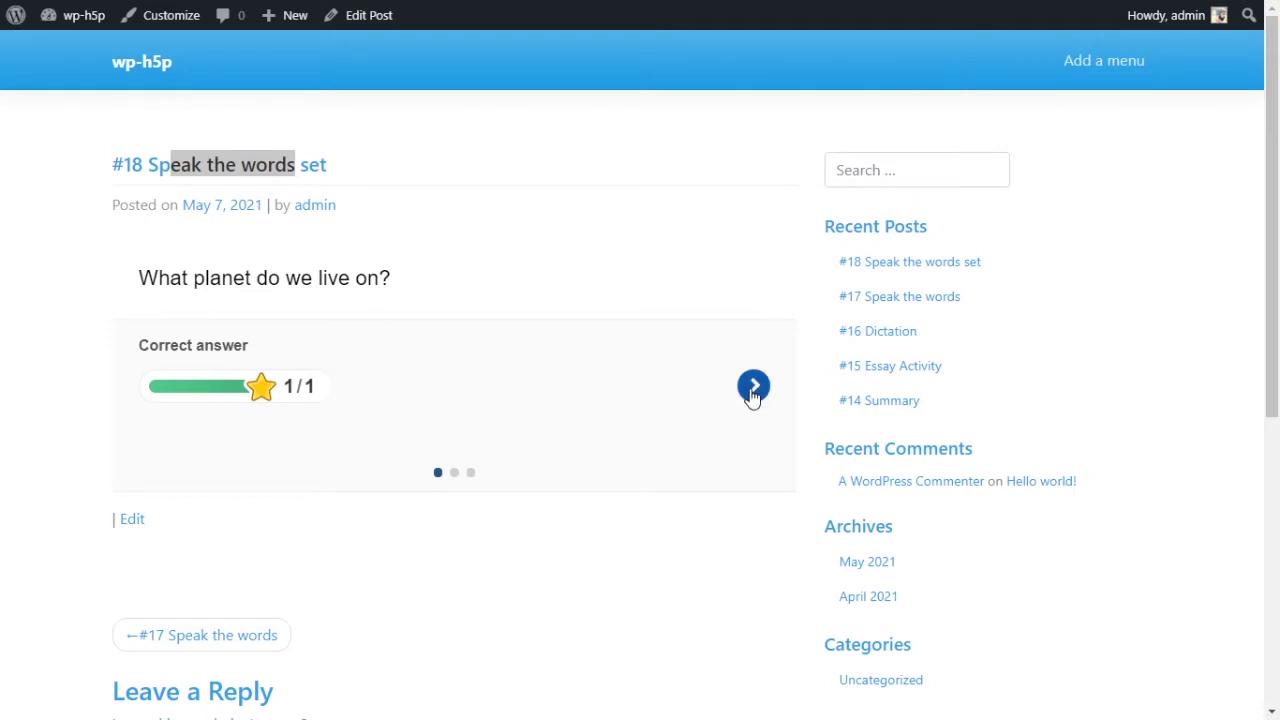
{"action": "left_click", "coordinate": [753, 387]}
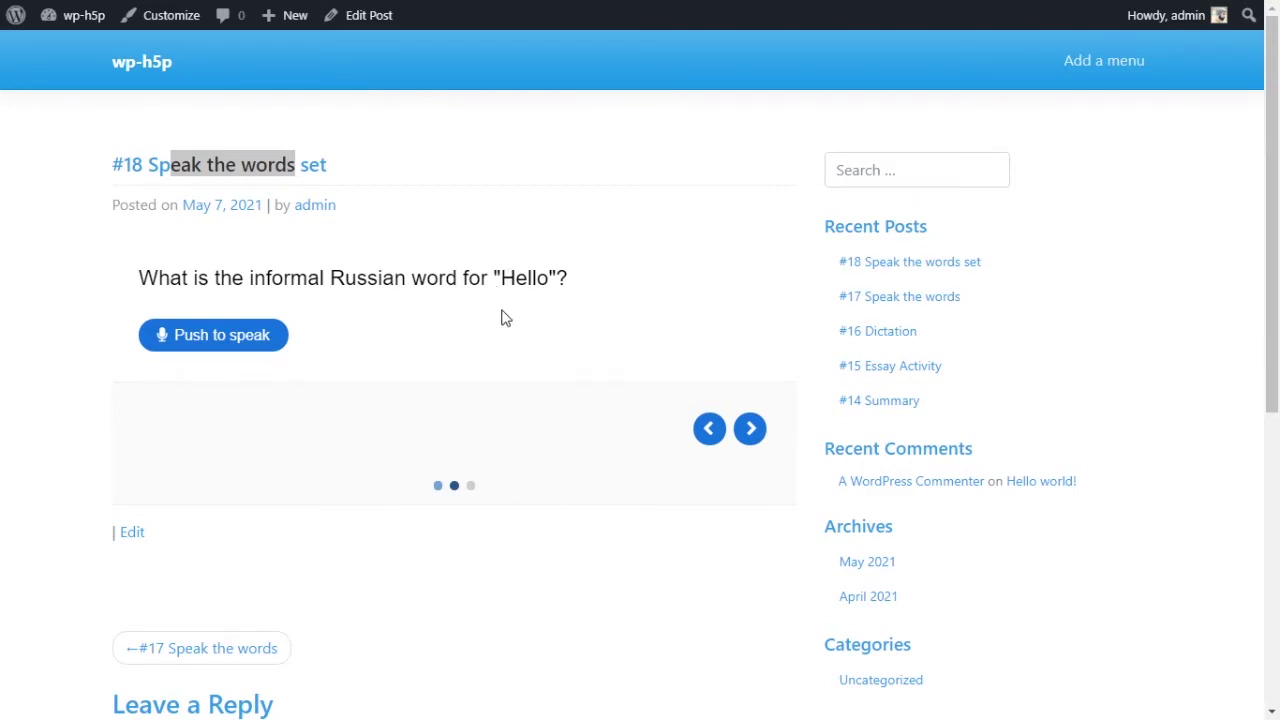
Answer the remaining questions by voice: the informal Russian word for "Hello" and the phrase "The boy walked to school by himself"
{"action": "left_click", "coordinate": [265, 335]}
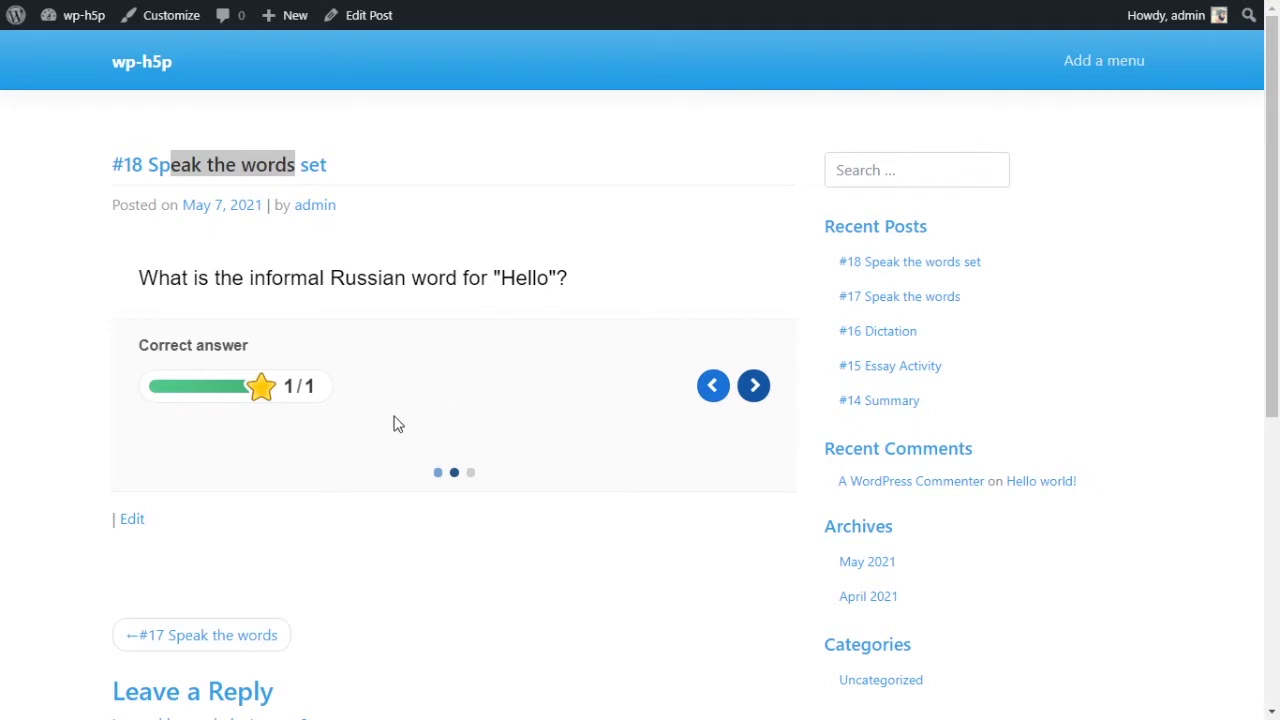
{"action": "left_click", "coordinate": [756, 394]}
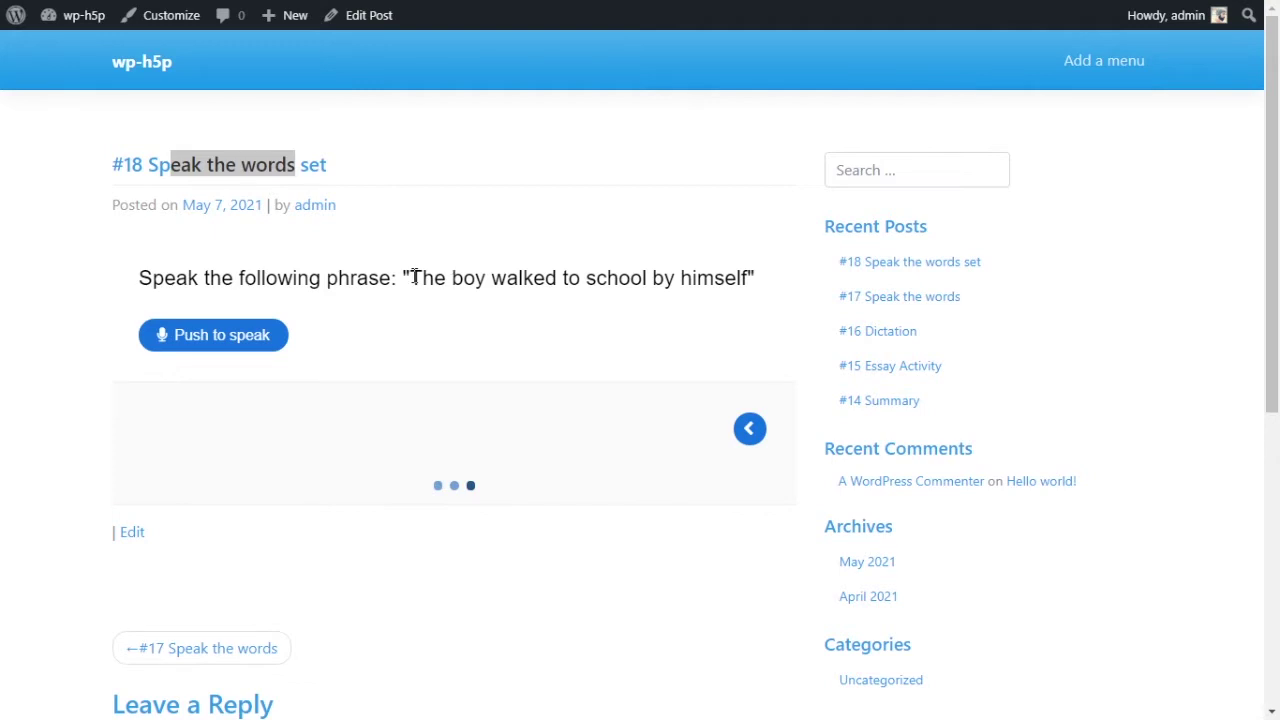
{"action": "left_click_drag", "start_coordinate": [421, 277], "coordinate": [694, 288]}
{"action": "left_click", "coordinate": [690, 288]}
{"action": "left_click", "coordinate": [268, 355]}
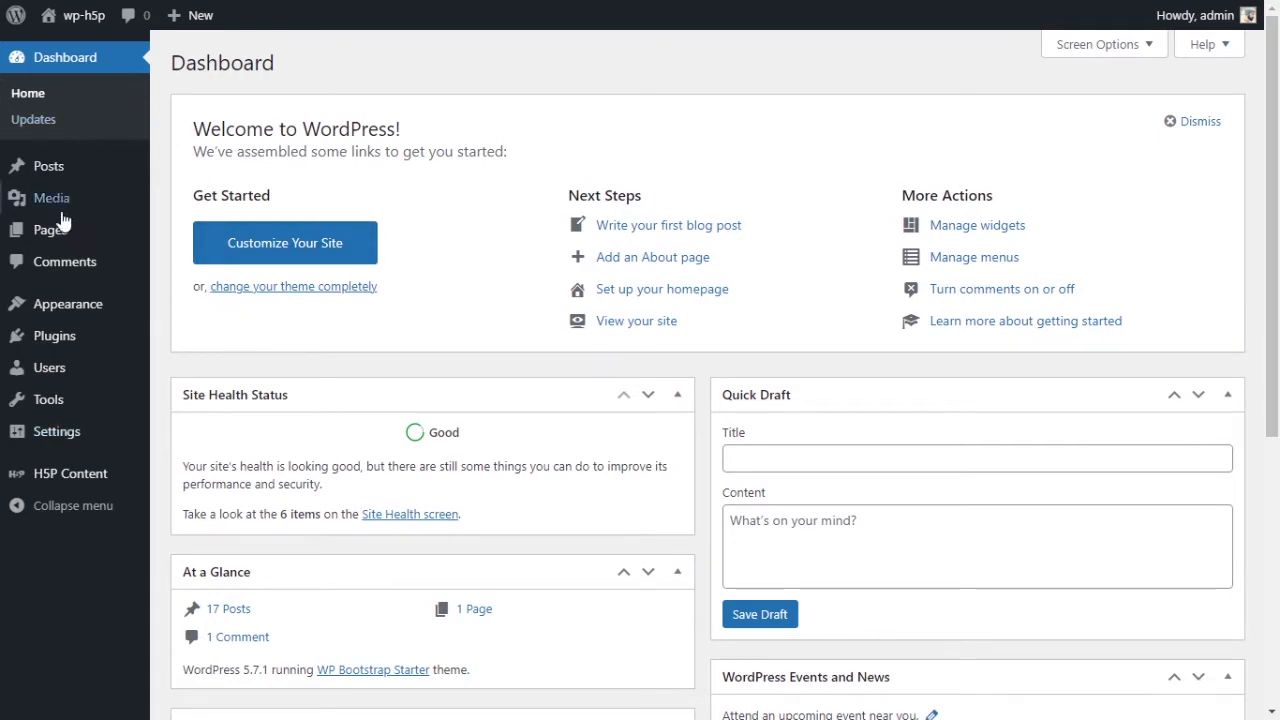
Start a new H5P content item in the WordPress dashboard using the Speak the Words Set content type
{"action": "mouse_move", "coordinate": [62, 487]}
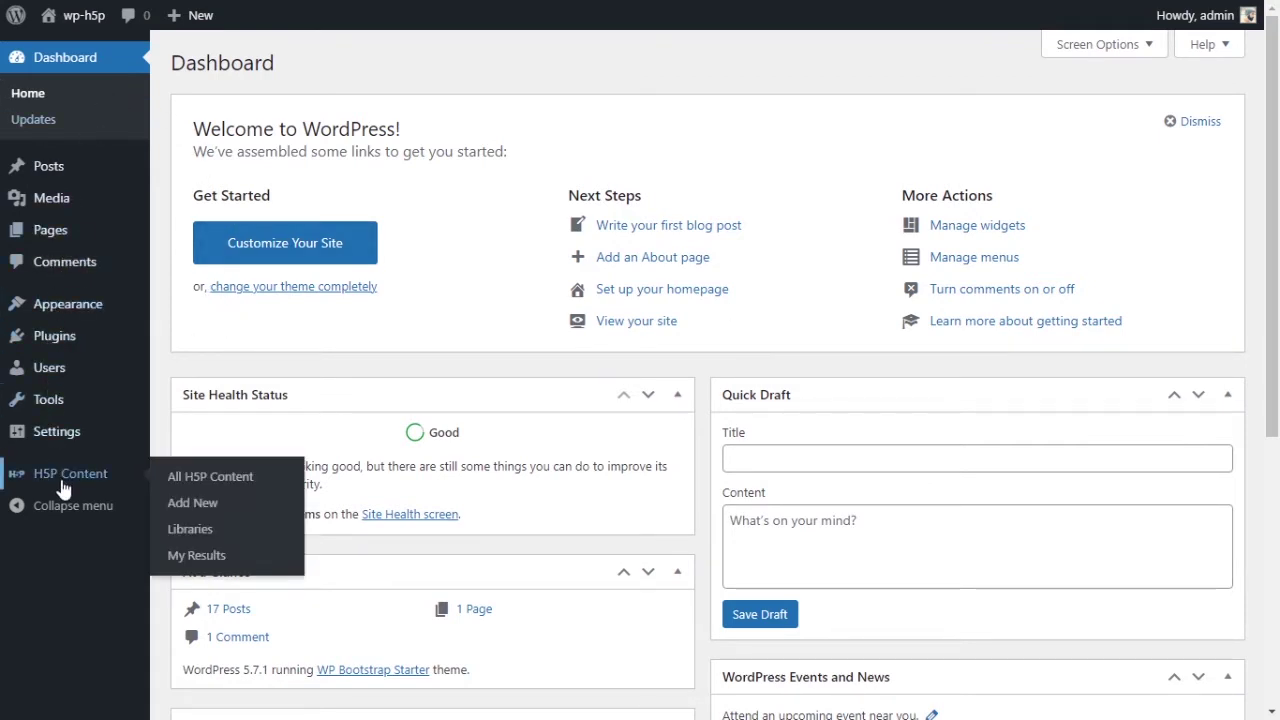
{"action": "left_click", "coordinate": [192, 504]}
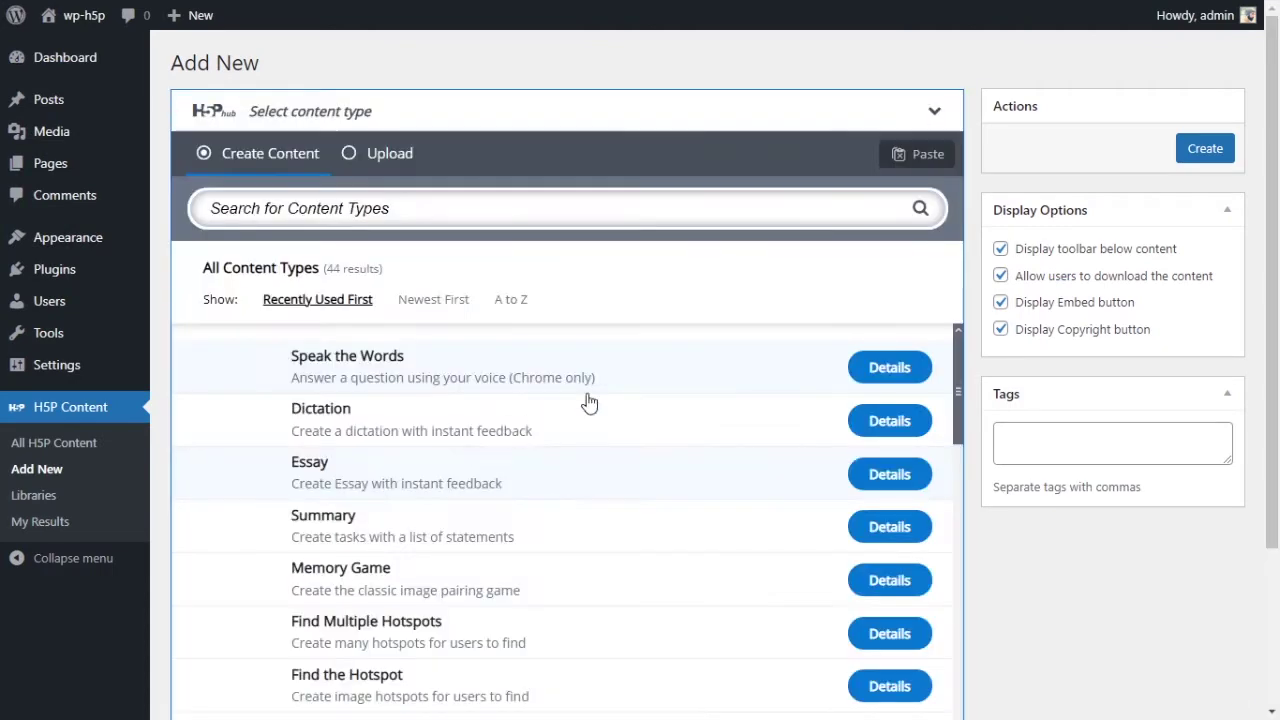
{"action": "scroll", "coordinate": [969, 318], "scroll_direction": "down", "scroll_amount": 2}
{"action": "scroll", "coordinate": [889, 328], "scroll_direction": "down", "scroll_amount": 10}
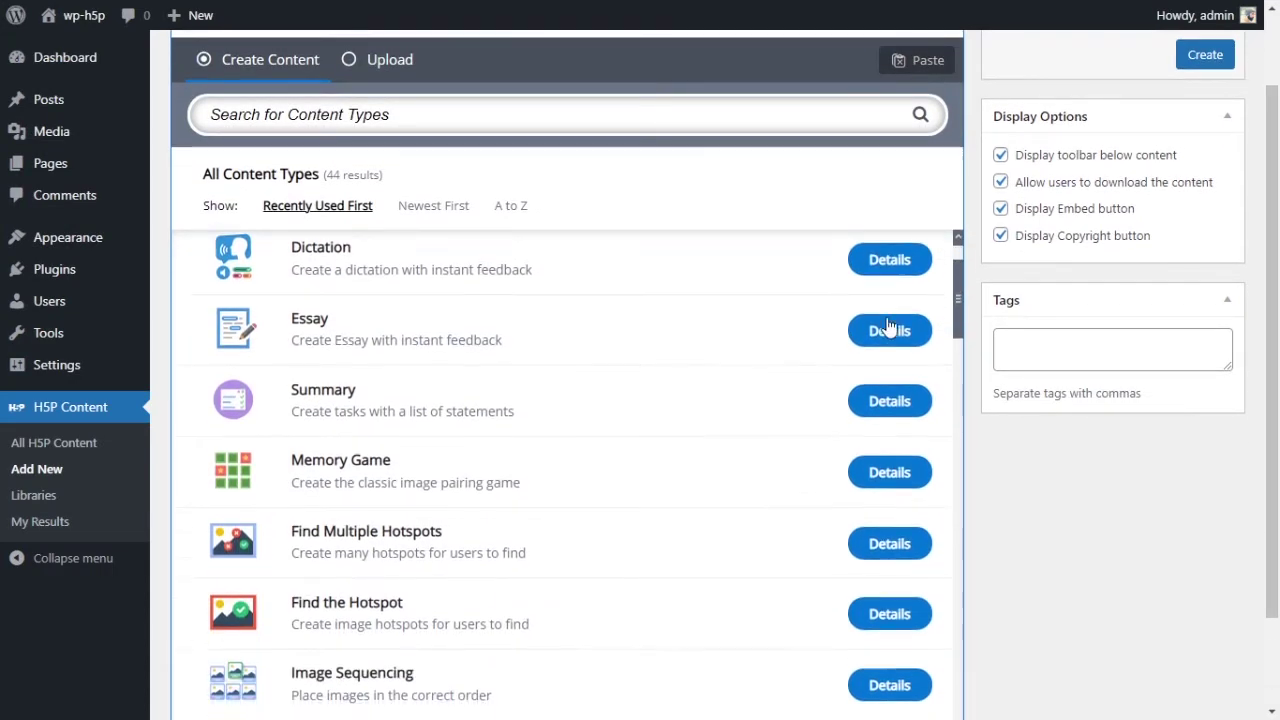
{"action": "scroll", "coordinate": [886, 323], "scroll_direction": "down", "scroll_amount": 8}
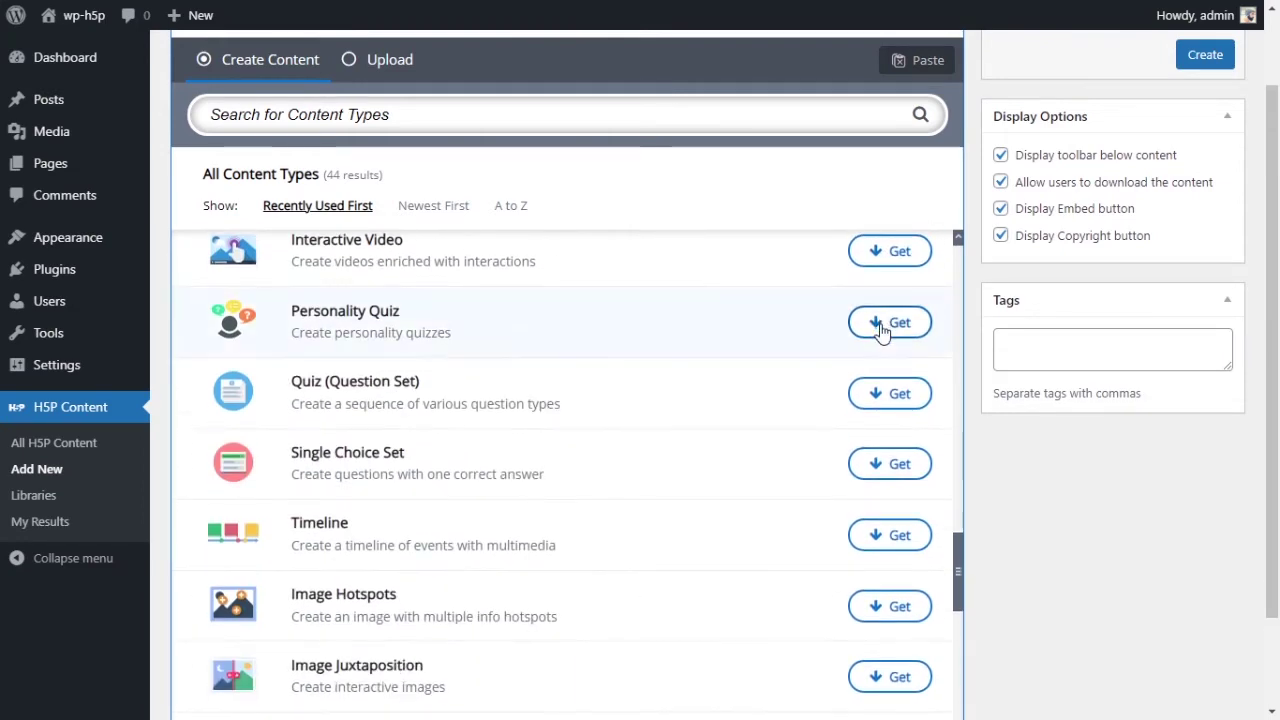
{"action": "scroll", "coordinate": [1029, 380], "scroll_direction": "down", "scroll_amount": 2}
{"action": "scroll", "coordinate": [812, 380], "scroll_direction": "down", "scroll_amount": 6}
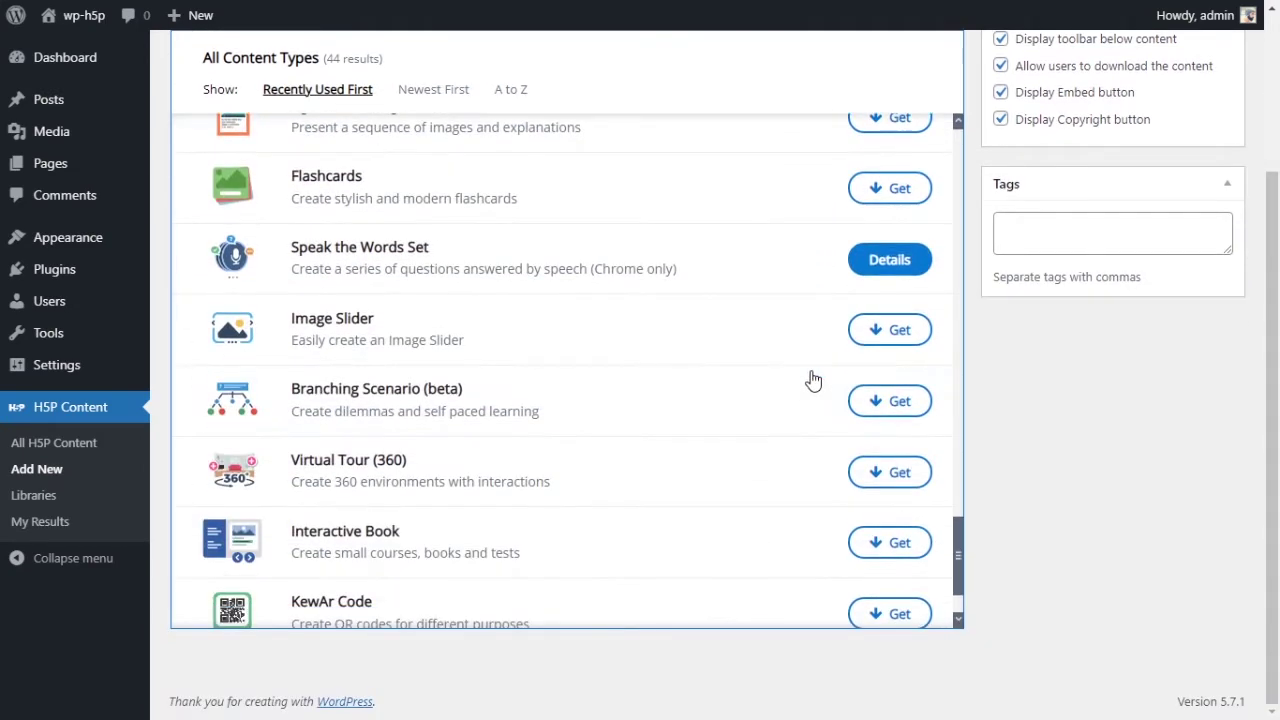
{"action": "scroll", "coordinate": [1060, 548], "scroll_direction": "up", "scroll_amount": 2}
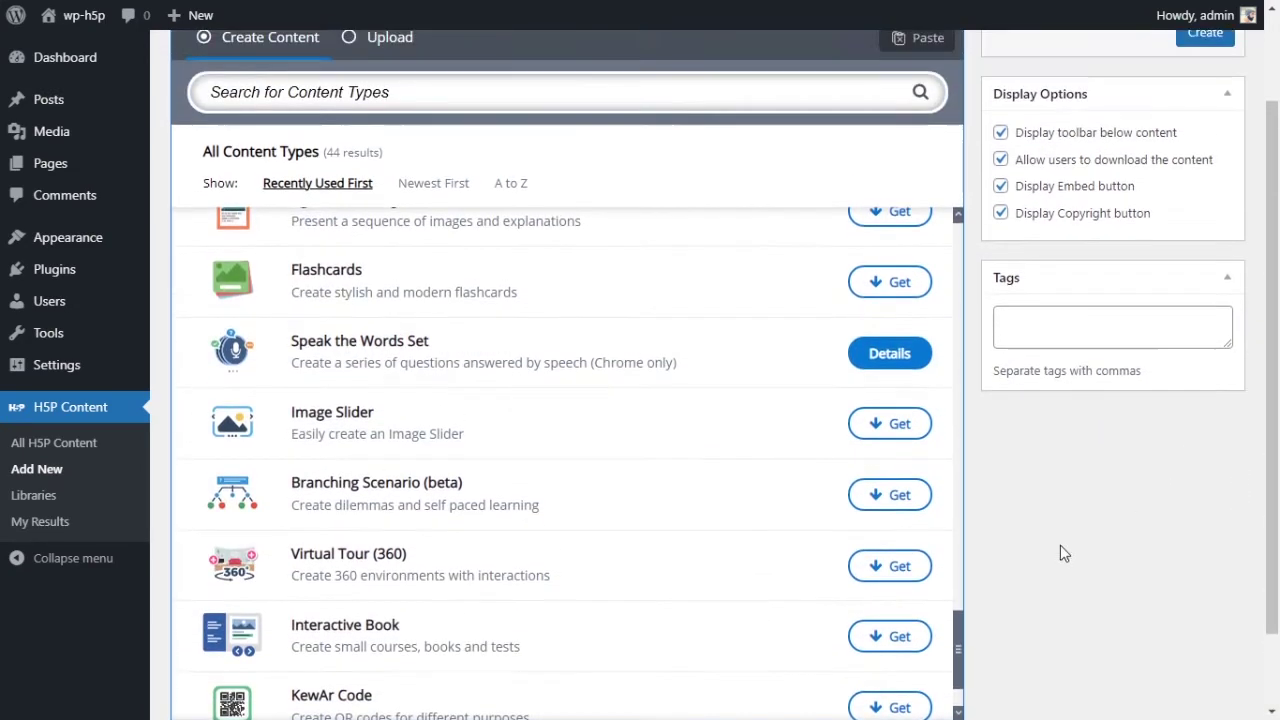
{"action": "left_click_drag", "start_coordinate": [954, 634], "coordinate": [940, 662]}
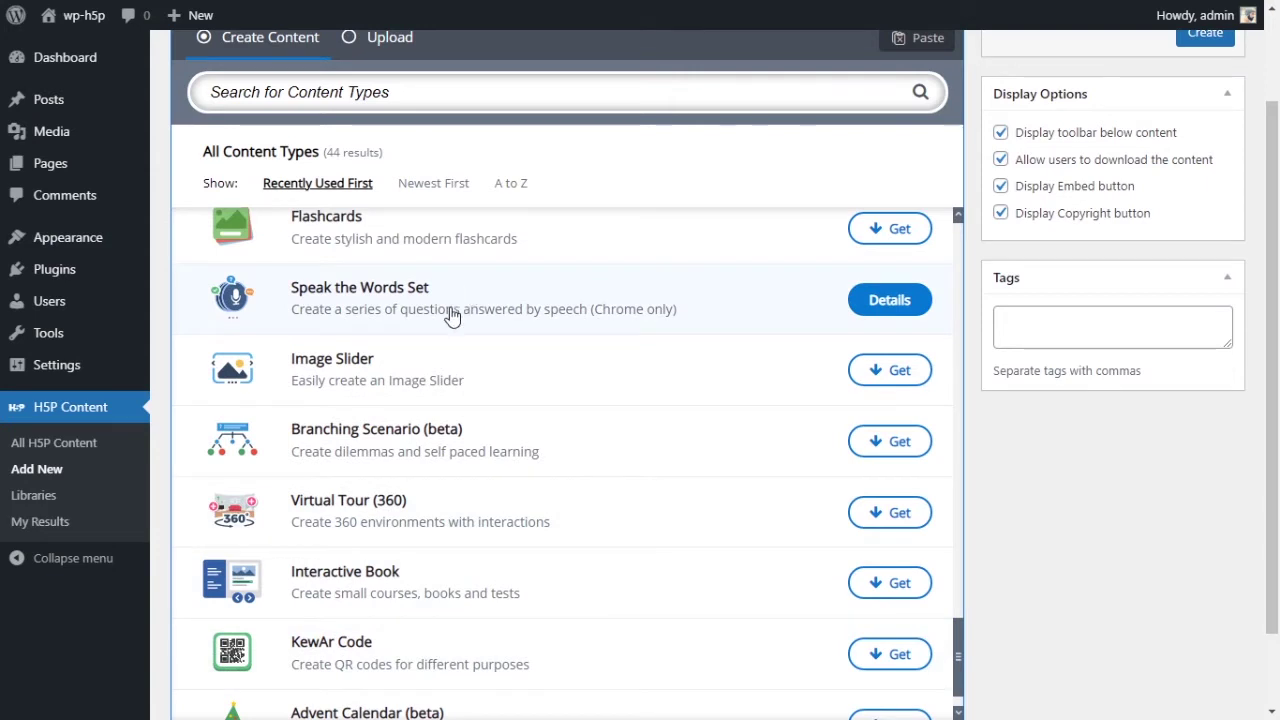
{"action": "left_click", "coordinate": [450, 316]}
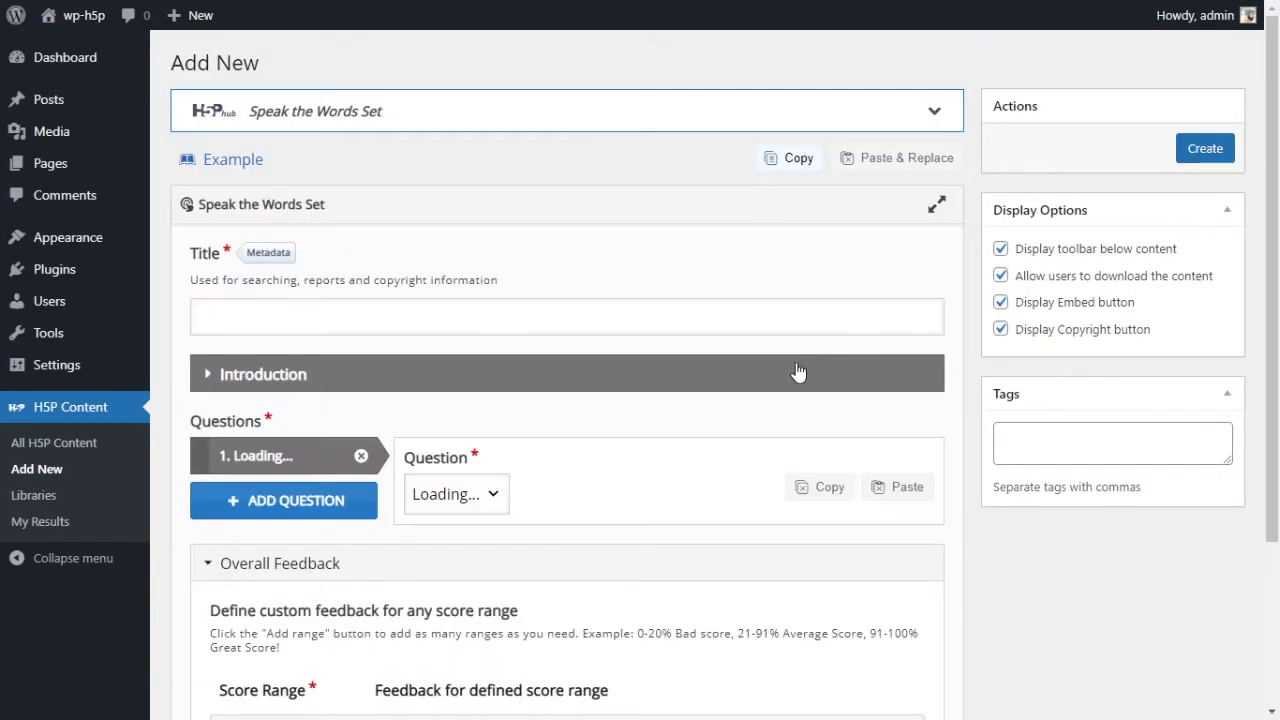
Title the new content "Speak the words set"
{"action": "left_click", "coordinate": [443, 317]}
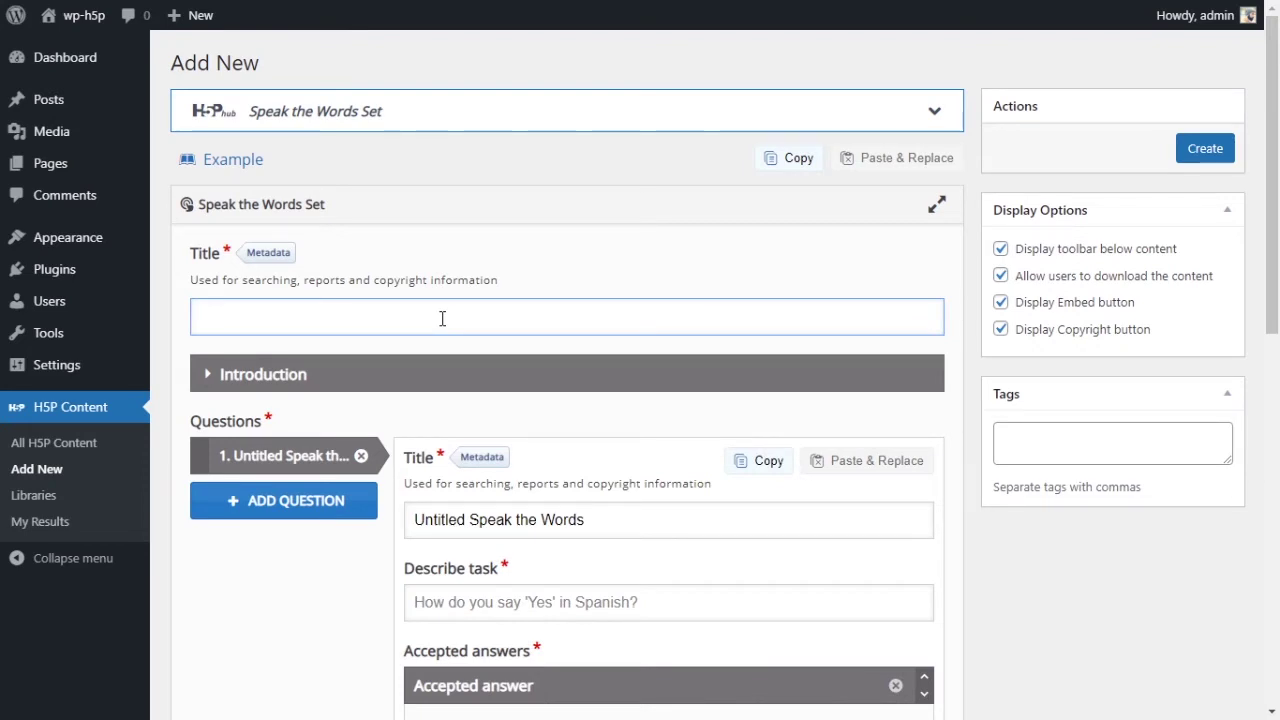
{"action": "type", "text": "S"}
{"action": "key", "text": "BackSpace"}
{"action": "type", "text": "SPeak the Words"}
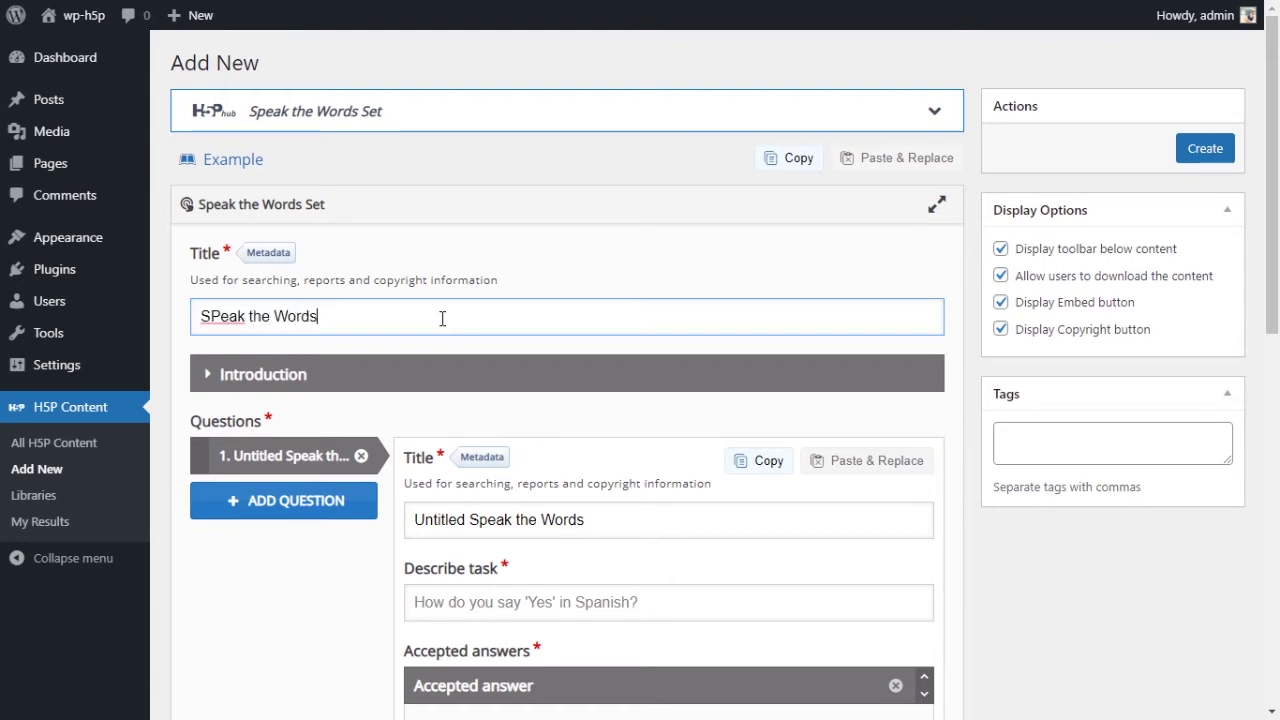
{"action": "type", "text": " set"}
{"action": "left_click_drag", "start_coordinate": [210, 316], "coordinate": [272, 316]}
{"action": "type", "text": "pw"}
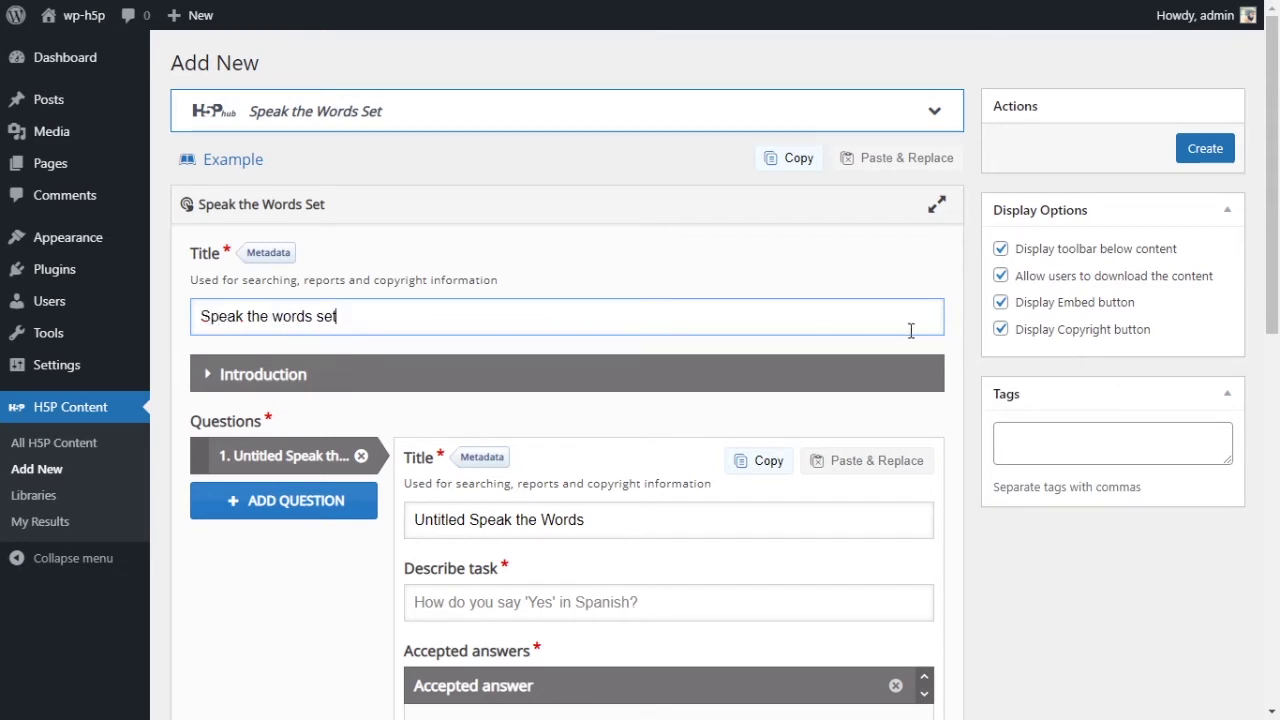
Replace the default title of the set's first question with "Question 1"
{"action": "scroll", "coordinate": [690, 320], "scroll_direction": "down", "scroll_amount": 1}
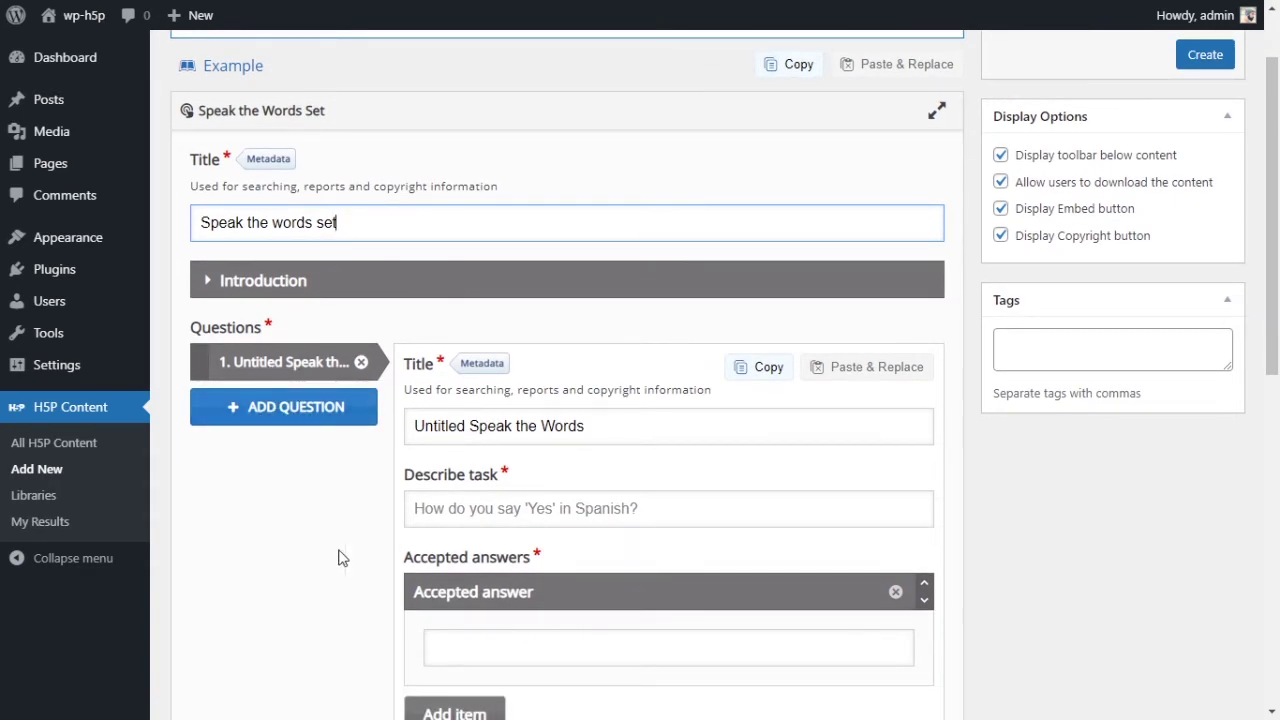
{"action": "scroll", "coordinate": [269, 537], "scroll_direction": "down", "scroll_amount": 2}
{"action": "scroll", "coordinate": [269, 535], "scroll_direction": "up", "scroll_amount": 1}
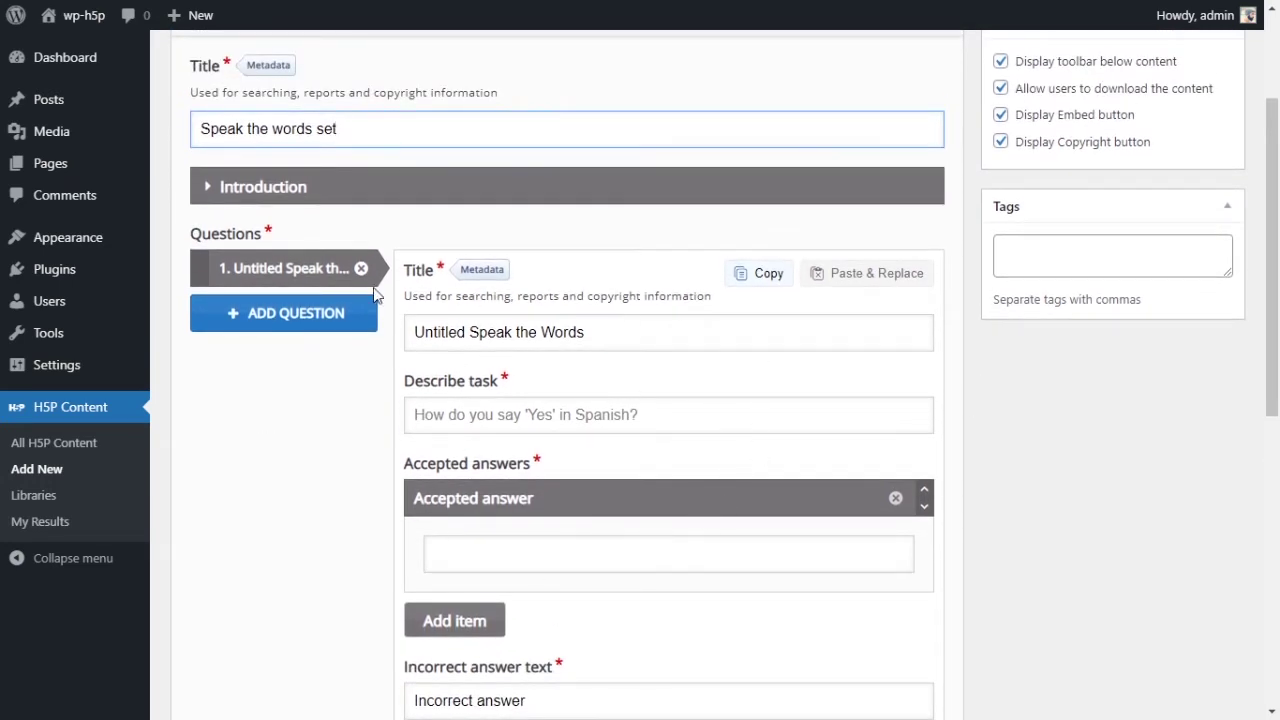
{"action": "left_click", "coordinate": [523, 334]}
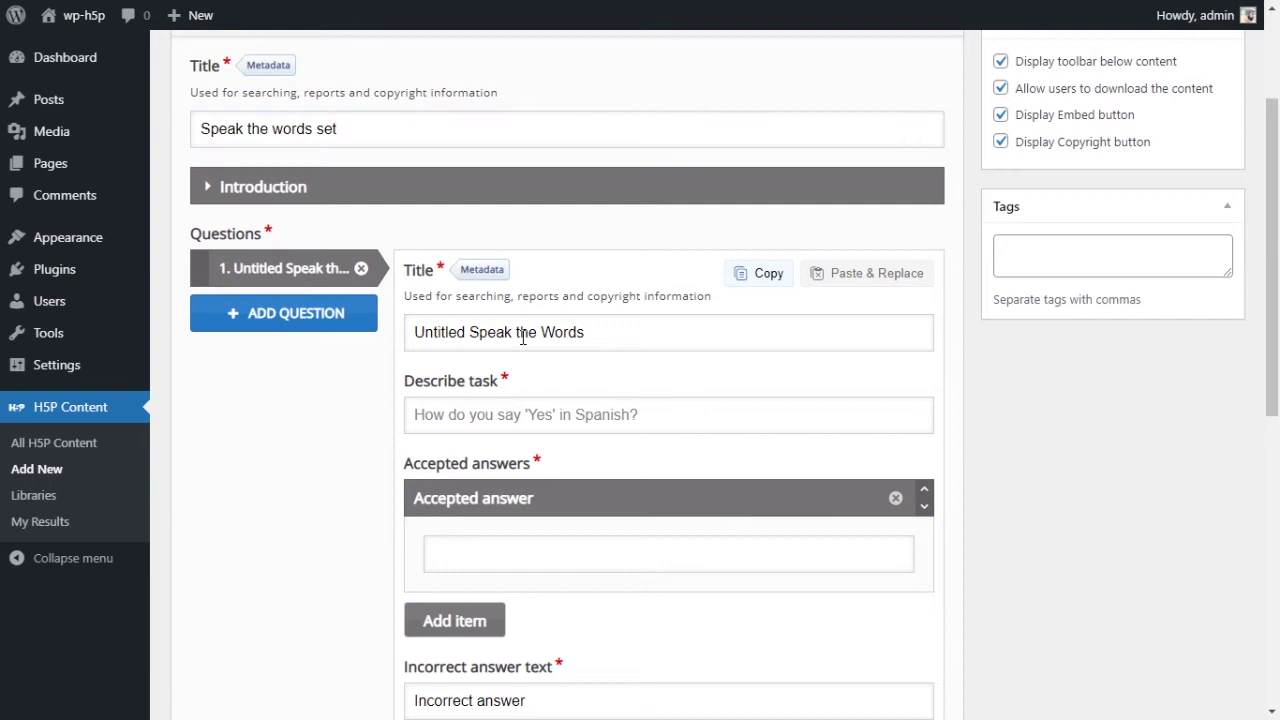
{"action": "triple_click", "coordinate": [589, 338]}
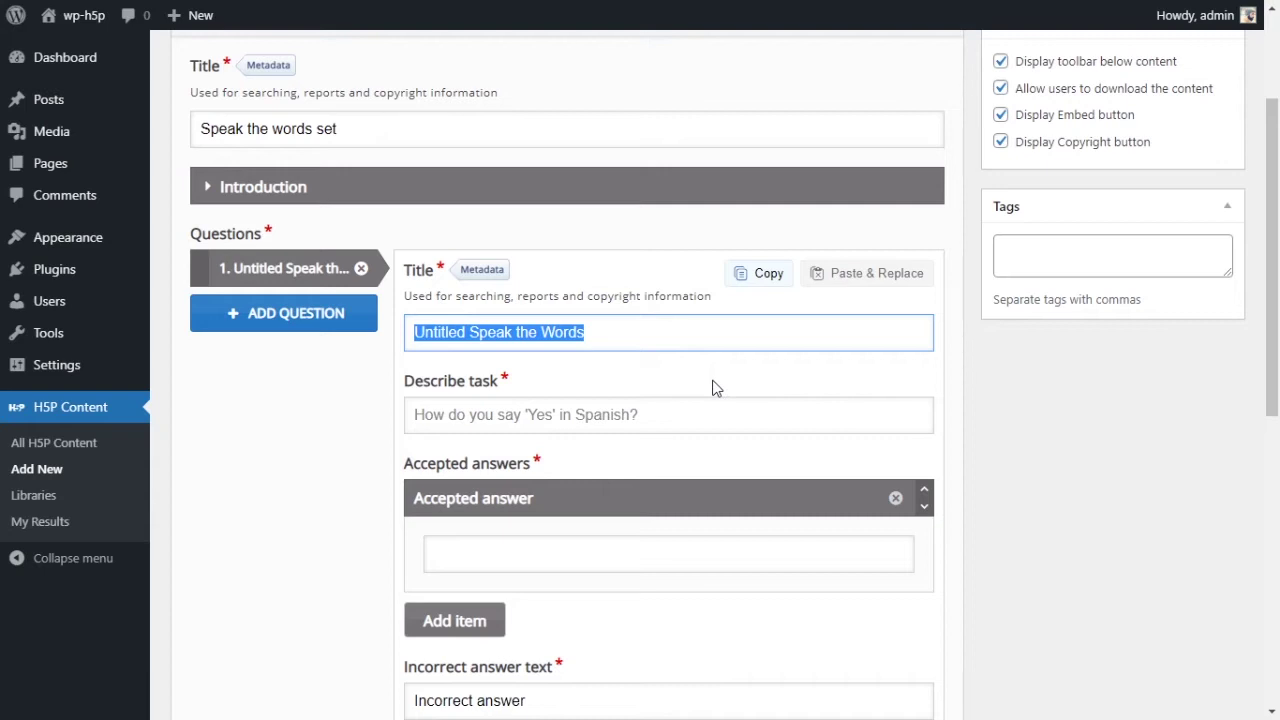
{"action": "type", "text": "Uestion"}
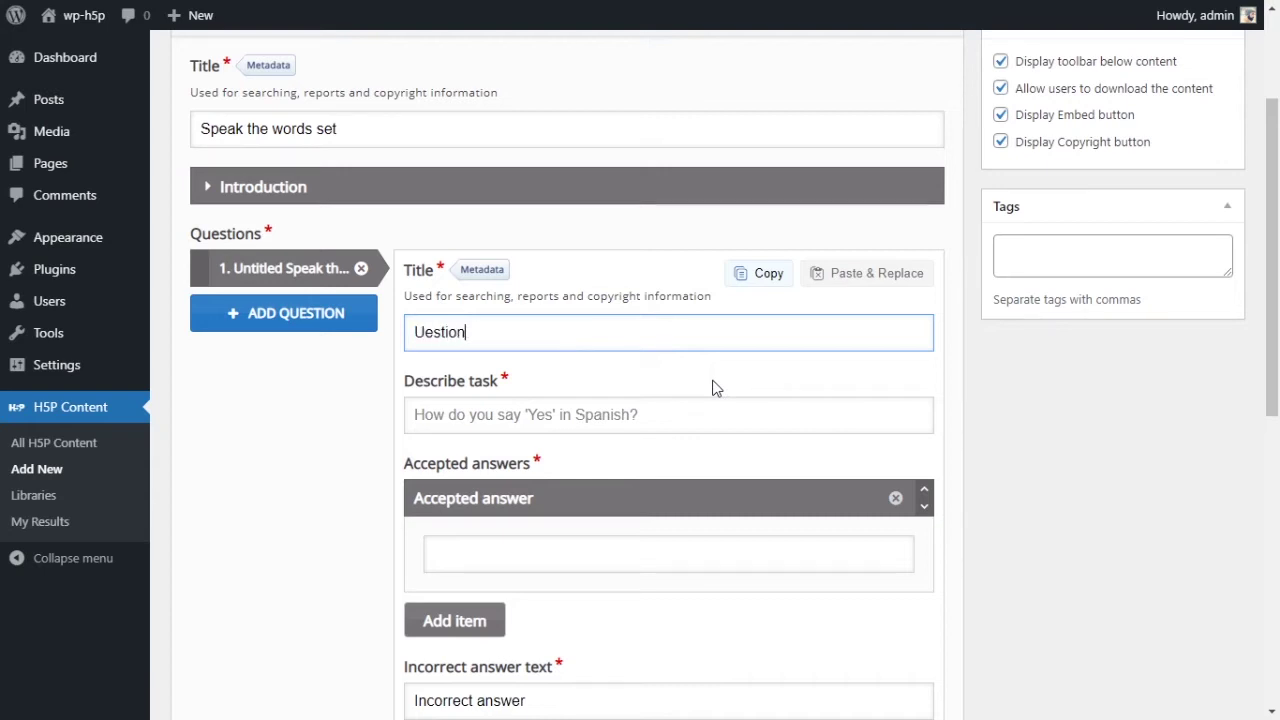
{"action": "key", "text": "BackSpace"}
{"action": "key", "text": "BackSpace"}
{"action": "key", "text": "BackSpace"}
{"action": "key", "text": "BackSpace"}
{"action": "key", "text": "BackSpace"}
{"action": "key", "text": "BackSpace"}
{"action": "key", "text": "BackSpace"}
{"action": "type", "text": "Question 1"}
{"action": "key", "text": "Tab"}
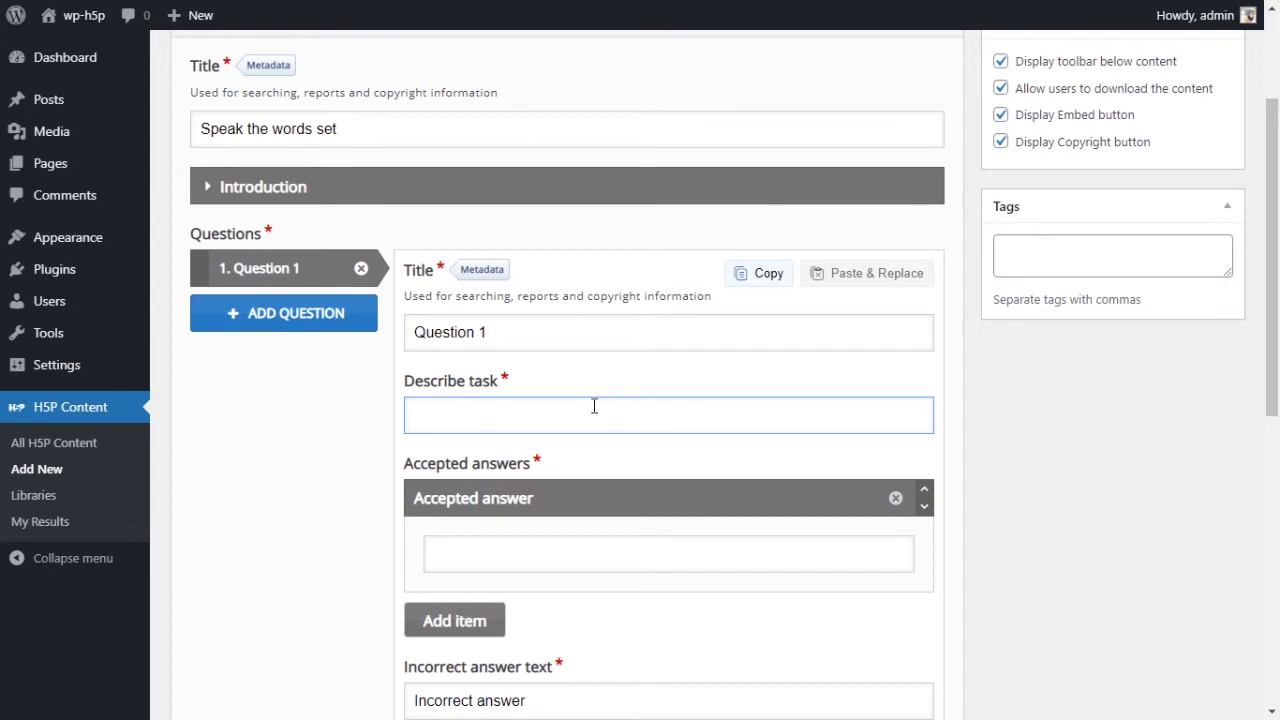
Enter "What planet do we live on?" as the task description of Question 1
{"action": "left_click_drag", "start_coordinate": [431, 394], "coordinate": [502, 414]}
{"action": "left_click_drag", "start_coordinate": [405, 383], "coordinate": [498, 388]}
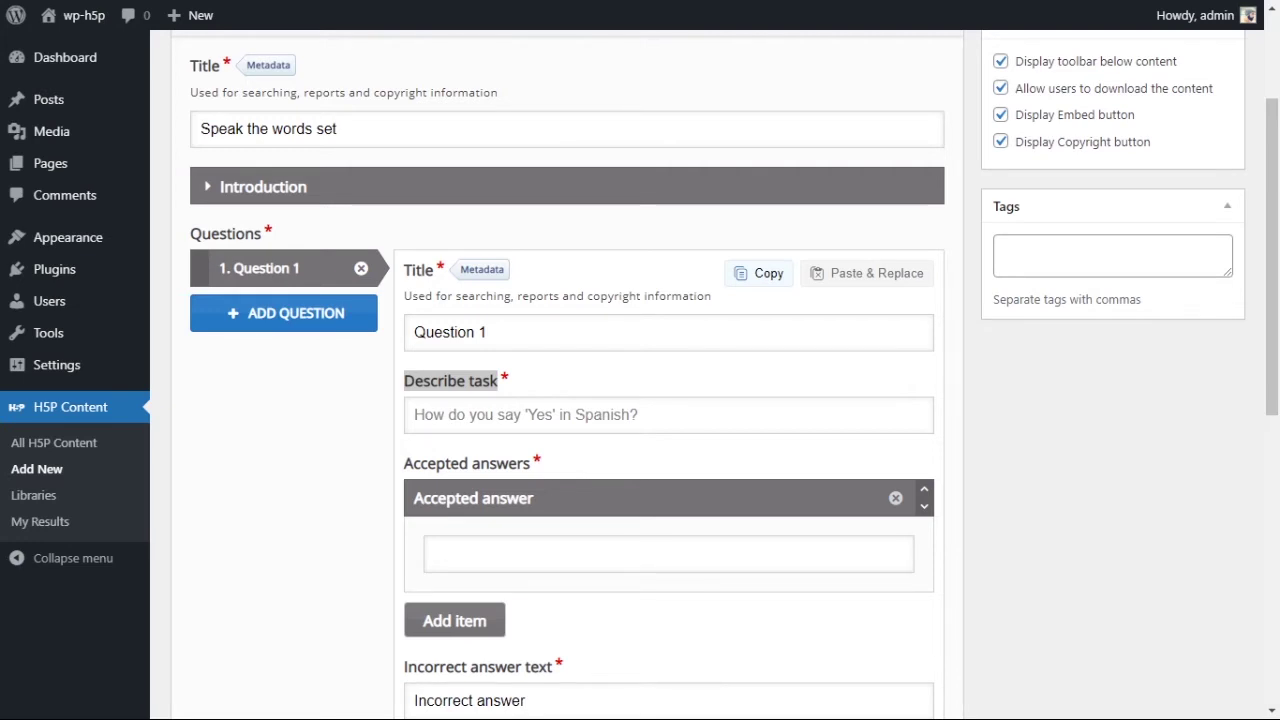
{"action": "key", "text": "alt+Tab"}
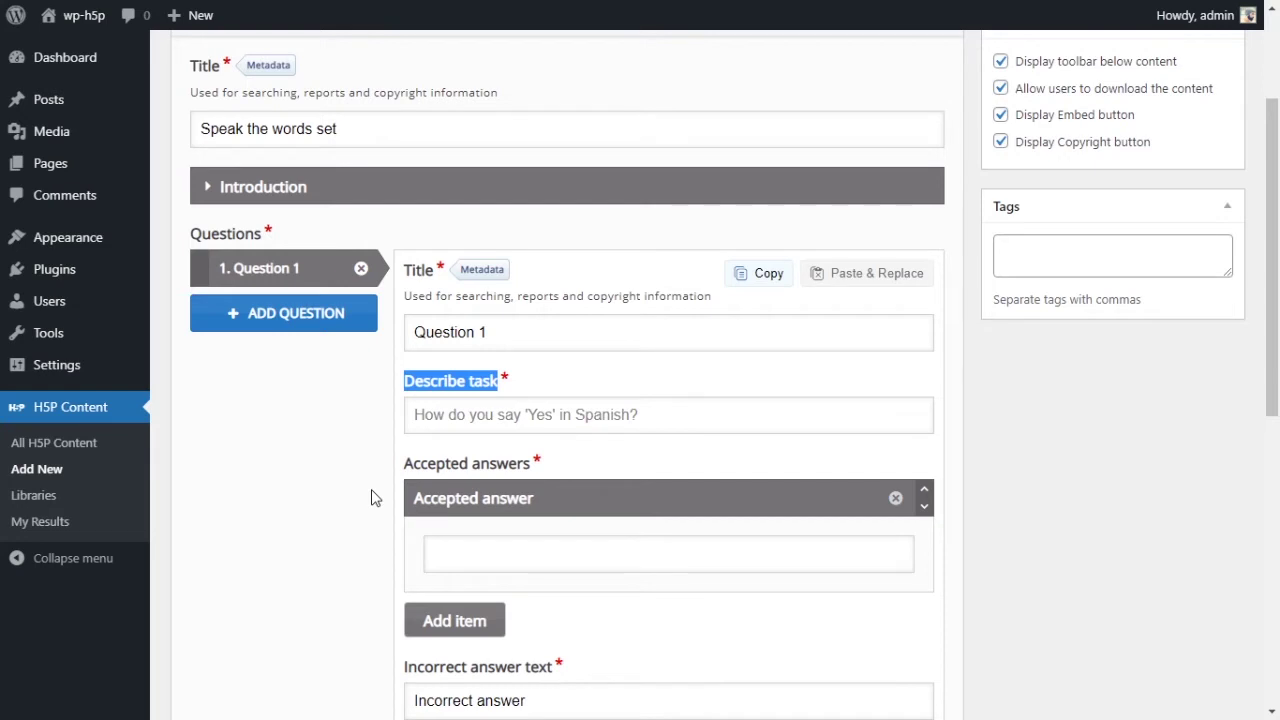
{"action": "key", "text": "alt+Tab"}
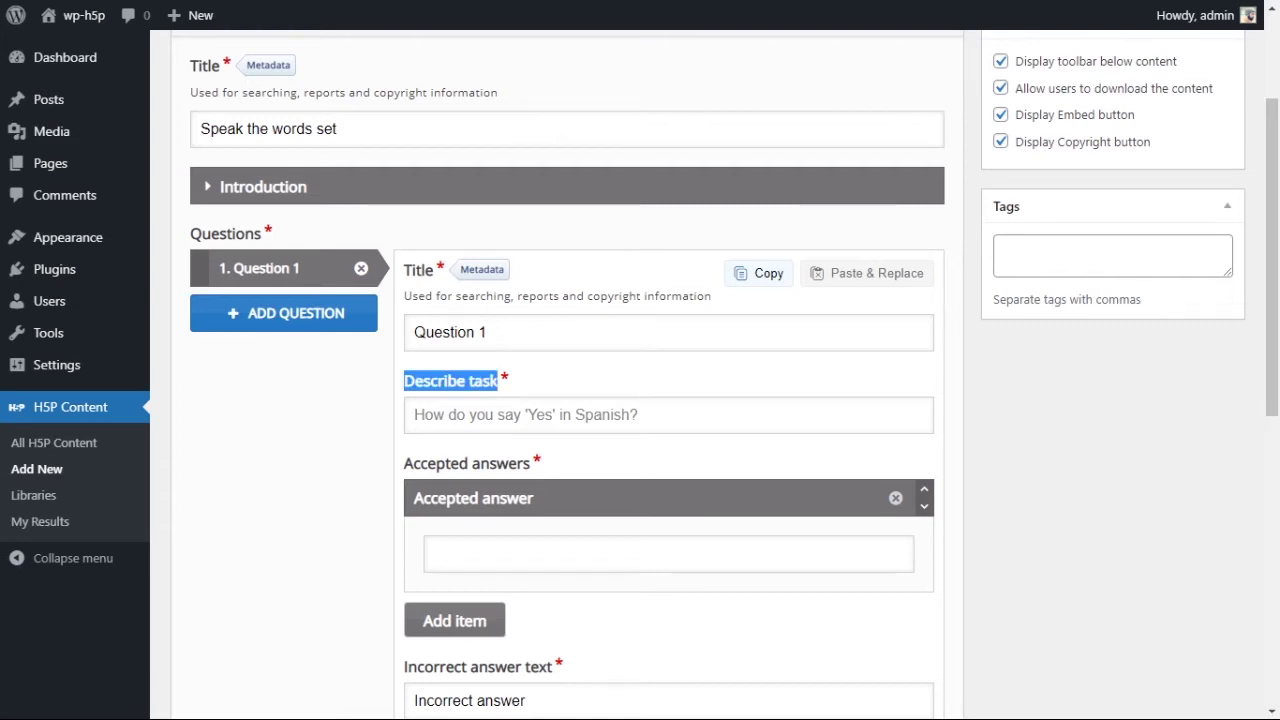
{"action": "left_click", "coordinate": [562, 421]}
{"action": "type", "text": "What "}
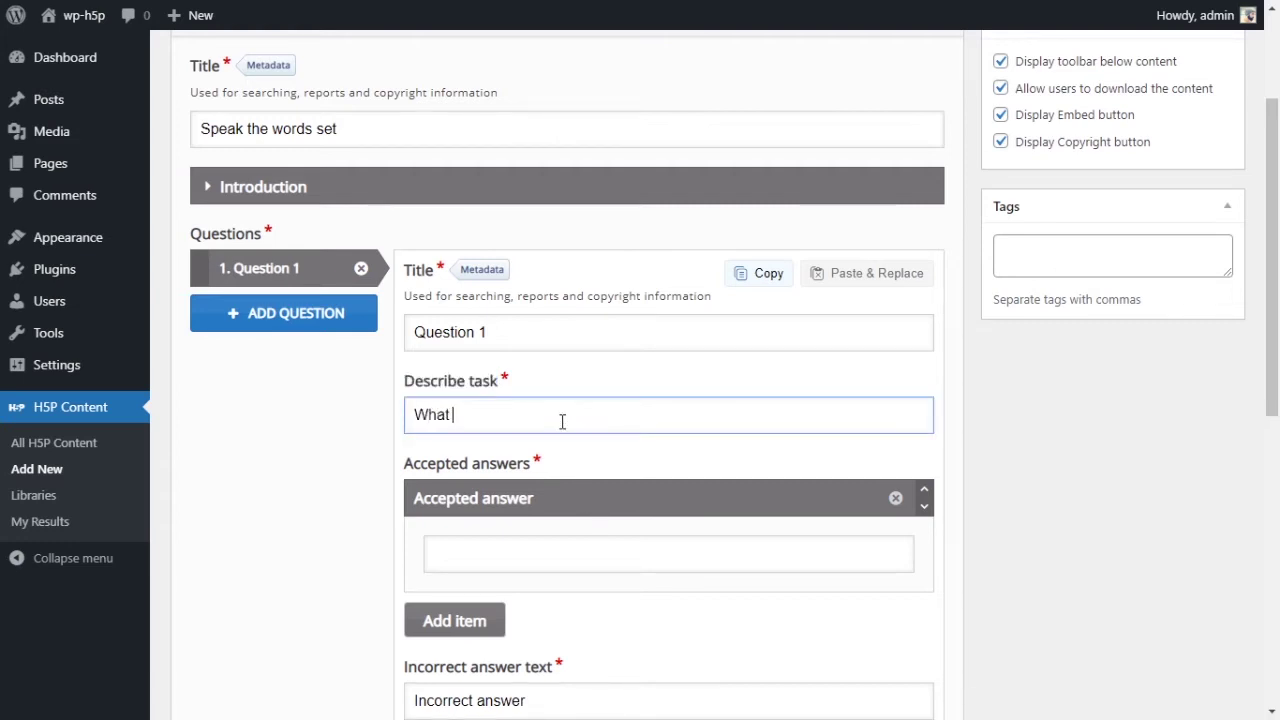
{"action": "type", "text": "Planet do we live on"}
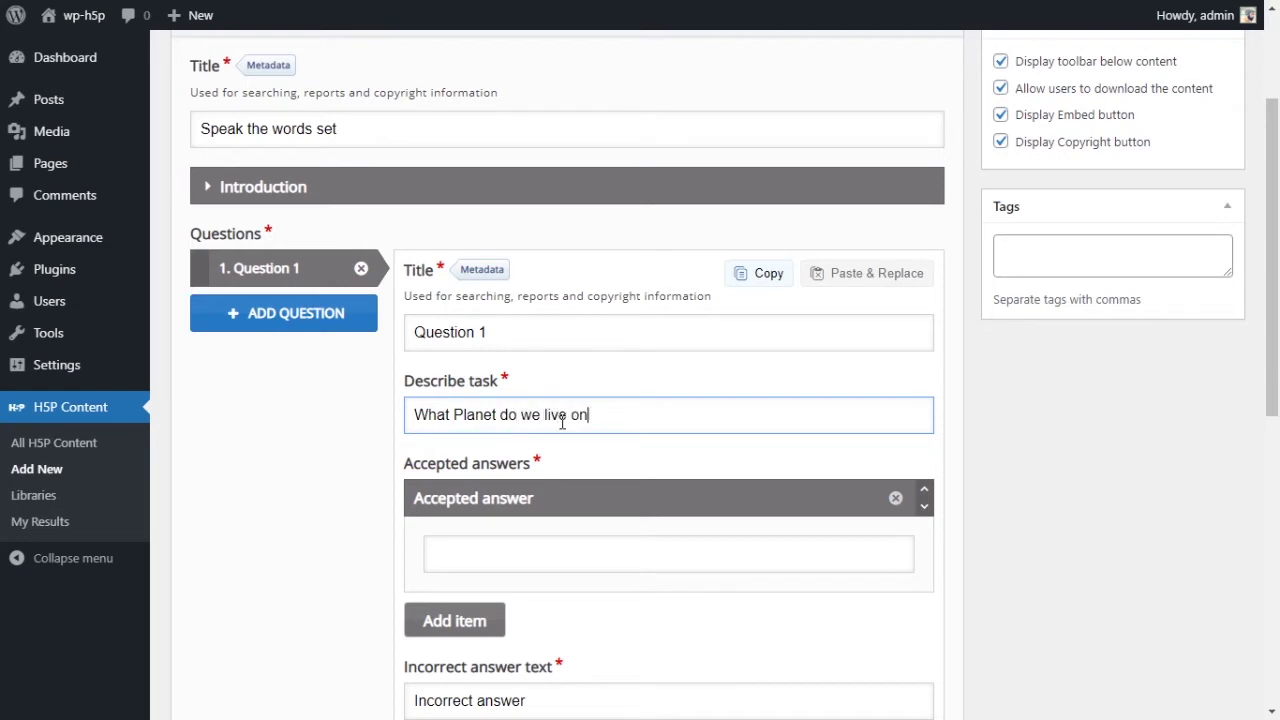
{"action": "left_click", "coordinate": [456, 414]}
{"action": "left_click_drag", "start_coordinate": [455, 414], "coordinate": [462, 413]}
{"action": "type", "text": "p"}
{"action": "left_click", "coordinate": [605, 415]}
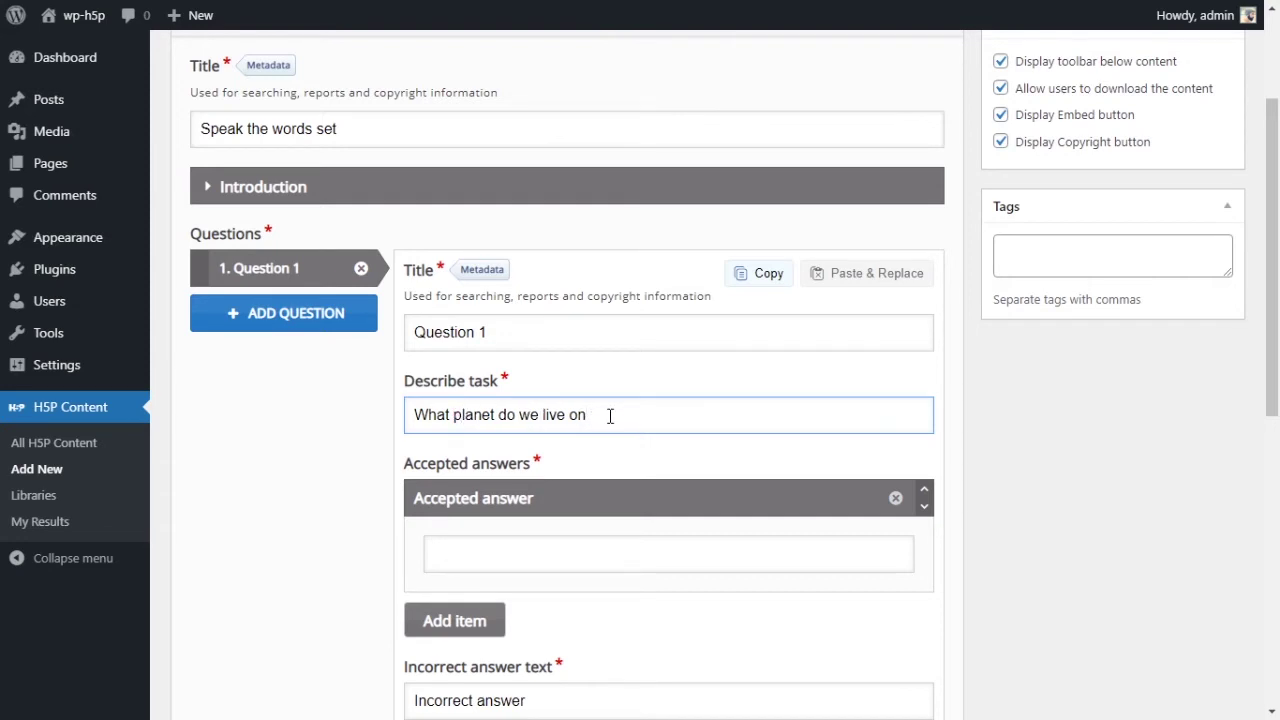
Enter "Earth" as Question 1's accepted answer and add a second accepted answer, "plant earth"
{"action": "scroll", "coordinate": [610, 416], "scroll_direction": "down", "scroll_amount": 1}
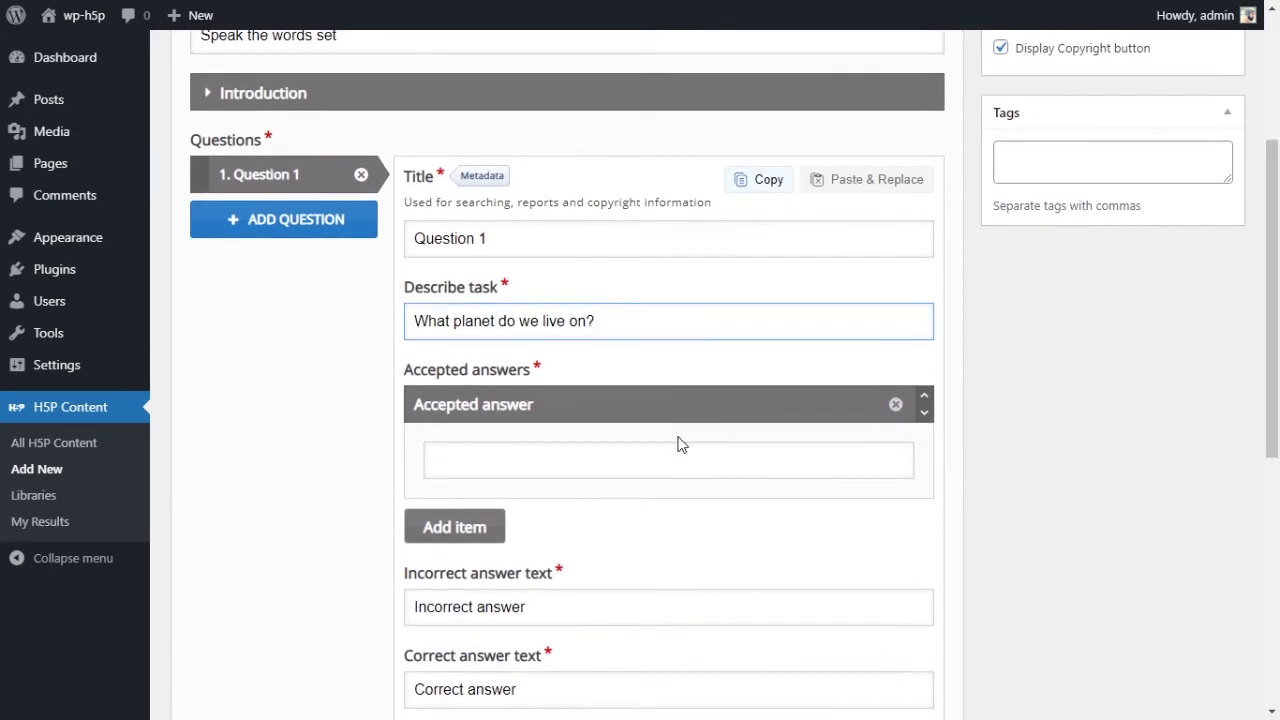
{"action": "left_click", "coordinate": [654, 448]}
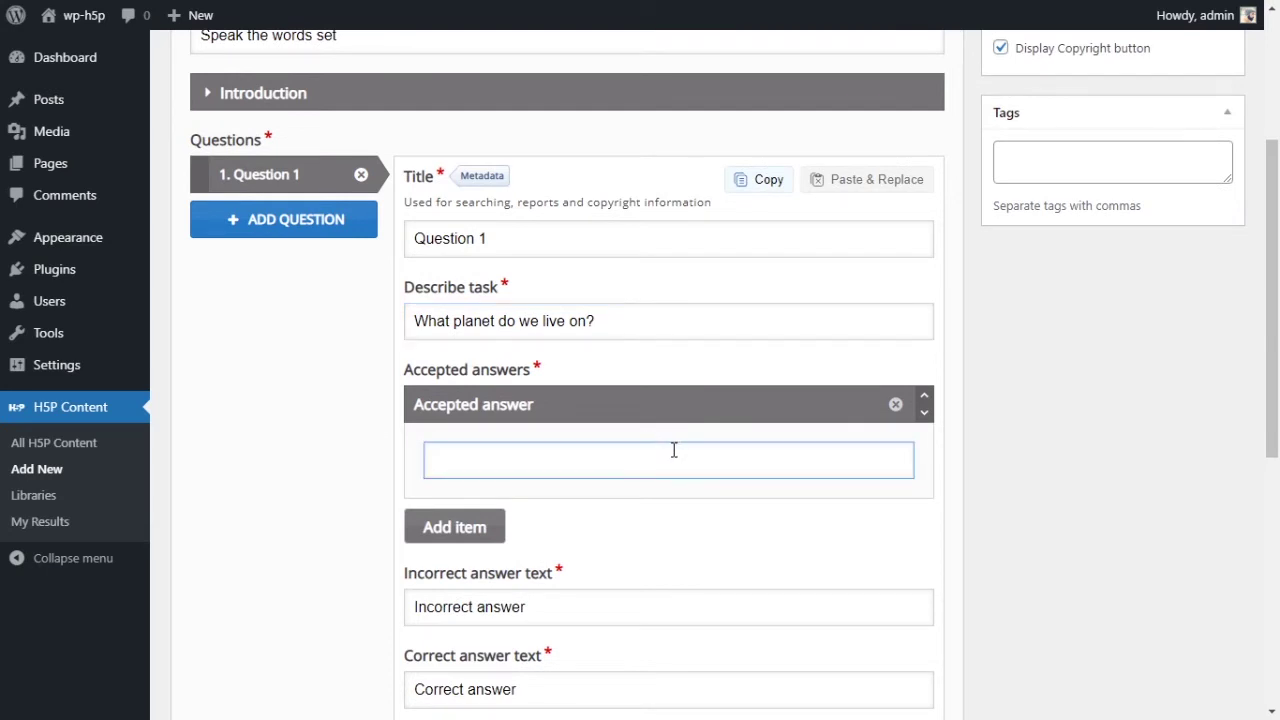
{"action": "type", "text": "Earth"}
{"action": "left_click", "coordinate": [481, 540]}
{"action": "left_click", "coordinate": [557, 586]}
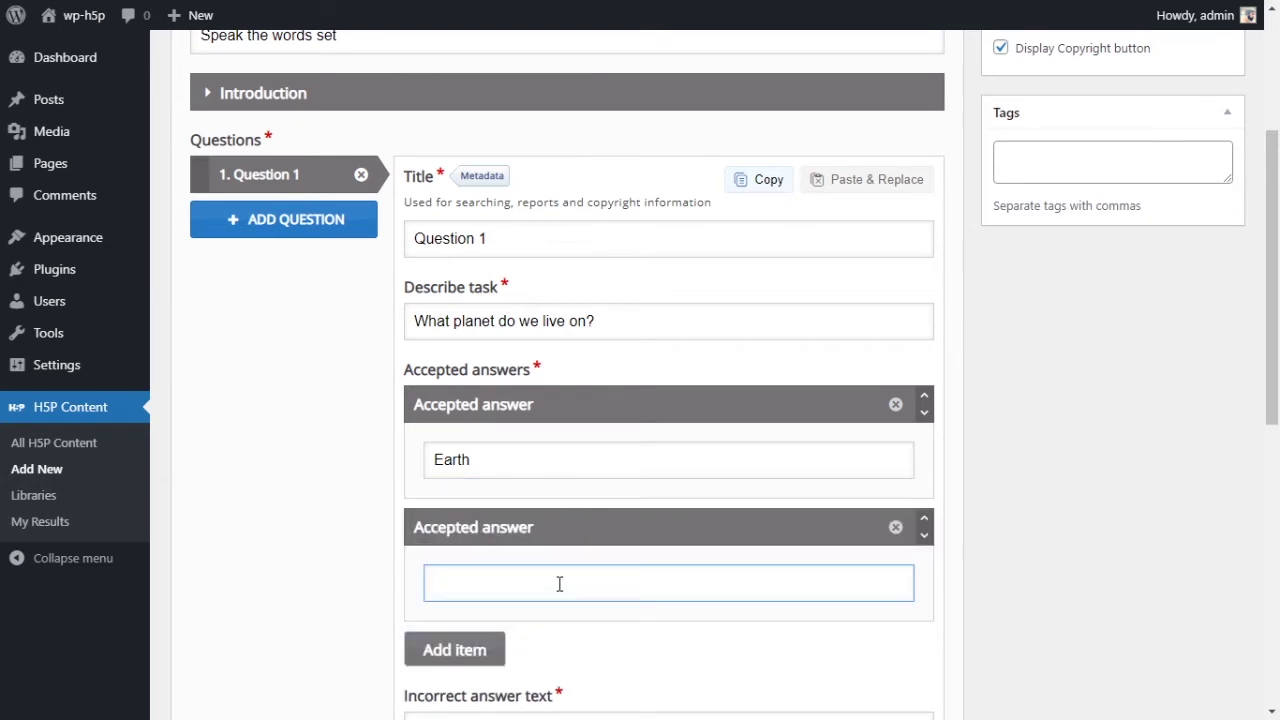
{"action": "type", "text": "plant earth"}
Change Question 1's first accepted answer to lowercase "earth" and add a third accepted answer, "the earth"
{"action": "scroll", "coordinate": [714, 549], "scroll_direction": "down", "scroll_amount": 1}
{"action": "left_click_drag", "start_coordinate": [448, 370], "coordinate": [434, 366]}
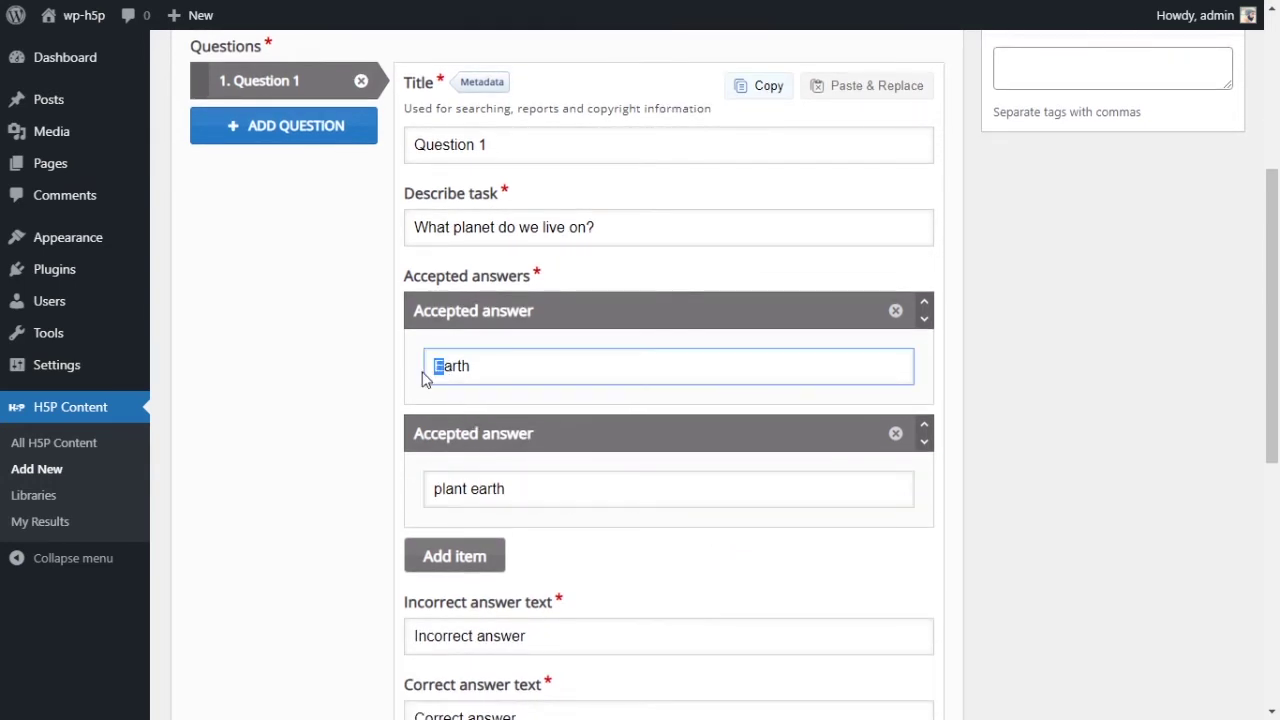
{"action": "type", "text": "e"}
{"action": "left_click", "coordinate": [568, 489]}
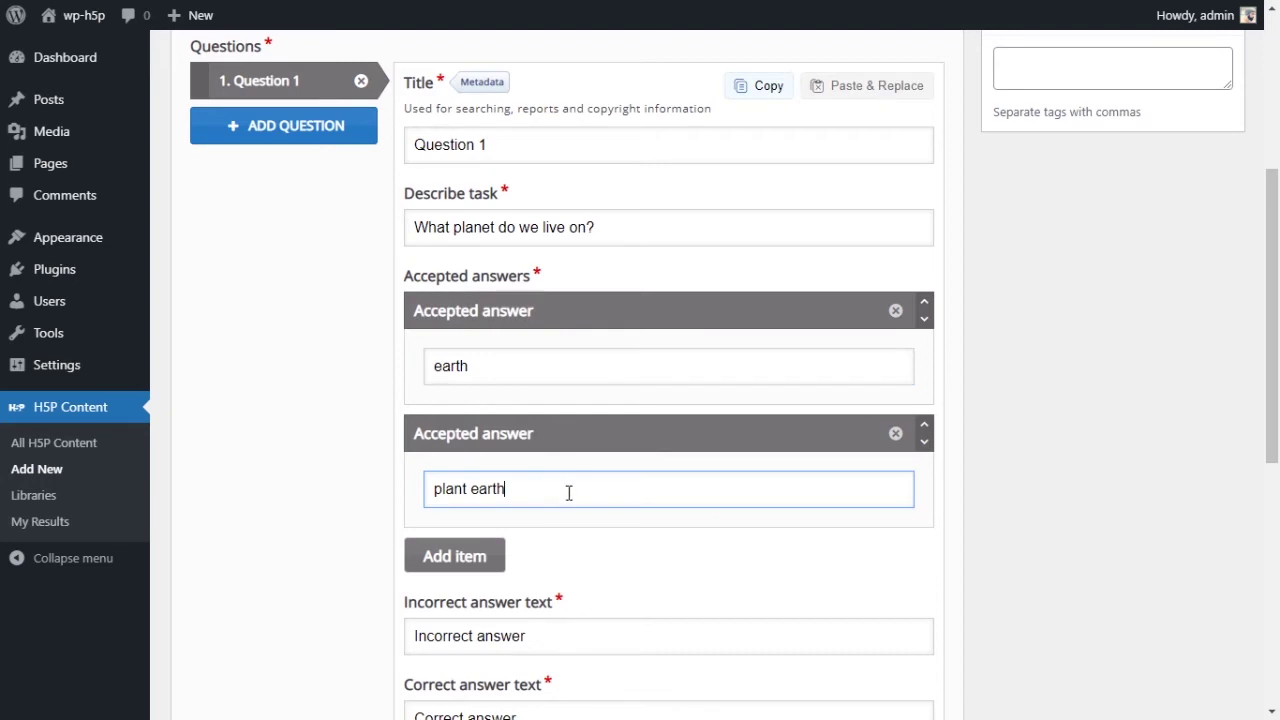
{"action": "left_click", "coordinate": [484, 557]}
{"action": "left_click", "coordinate": [562, 605]}
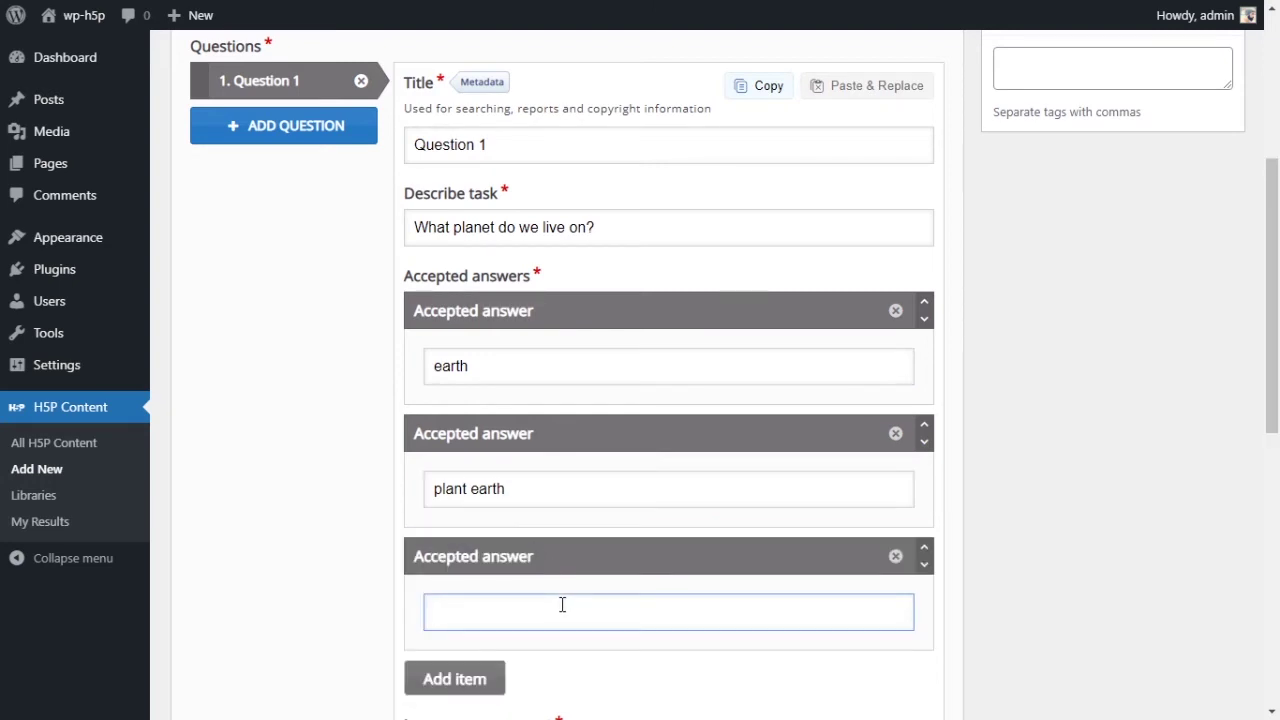
{"action": "type", "text": "the earth"}
Review Question 1's task description and its incorrect and correct answer texts
{"action": "left_click", "coordinate": [632, 229]}
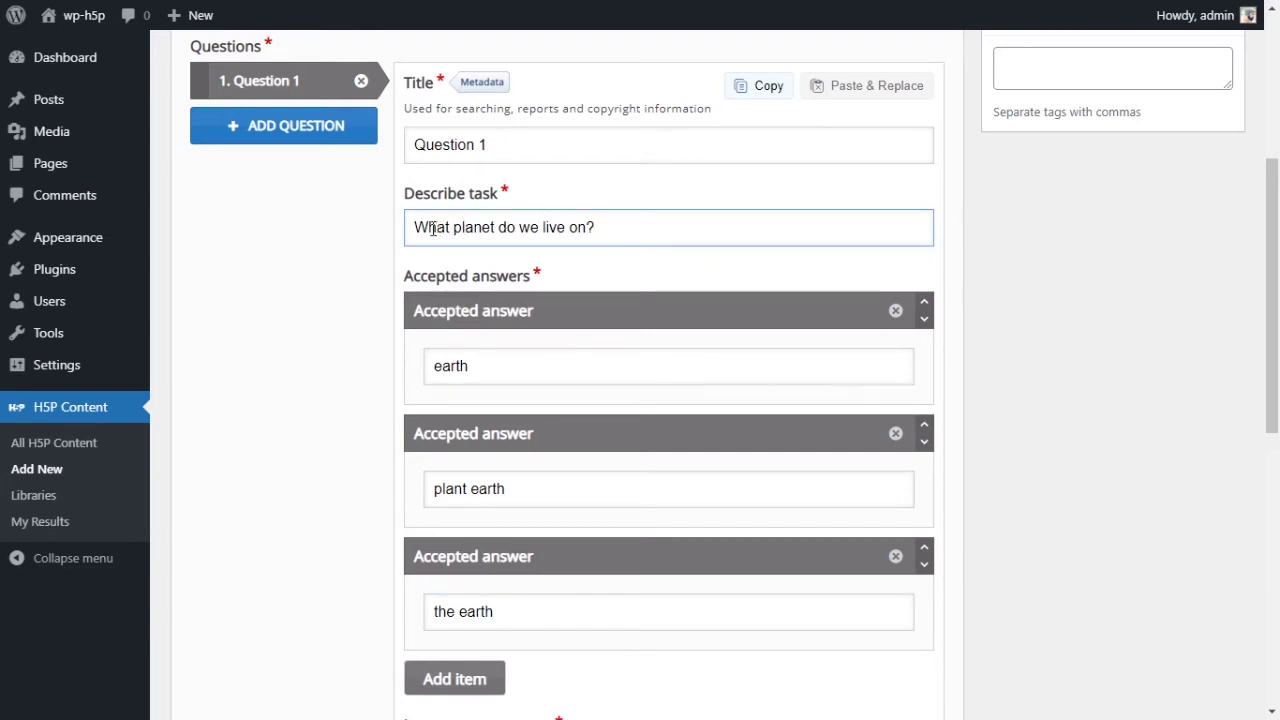
{"action": "left_click_drag", "start_coordinate": [427, 228], "coordinate": [613, 226]}
{"action": "scroll", "coordinate": [597, 488], "scroll_direction": "down", "scroll_amount": 4}
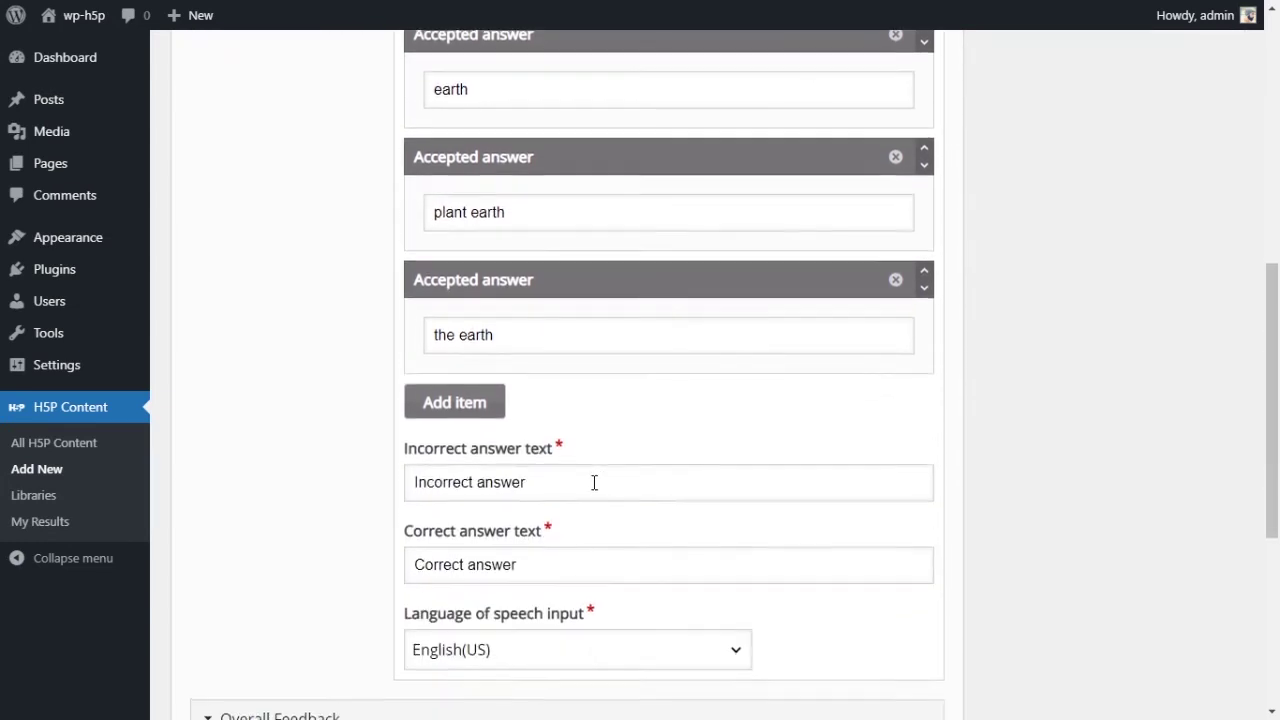
{"action": "left_click_drag", "start_coordinate": [566, 390], "coordinate": [417, 368]}
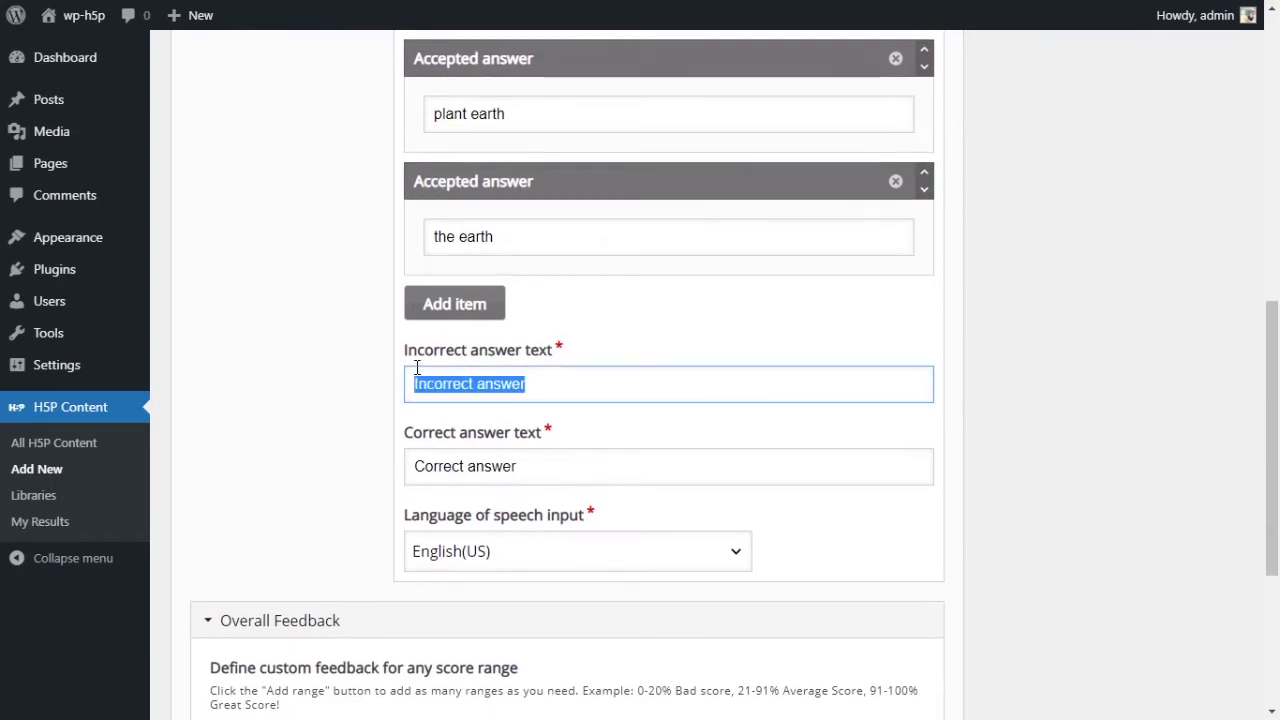
{"action": "left_click", "coordinate": [566, 414]}
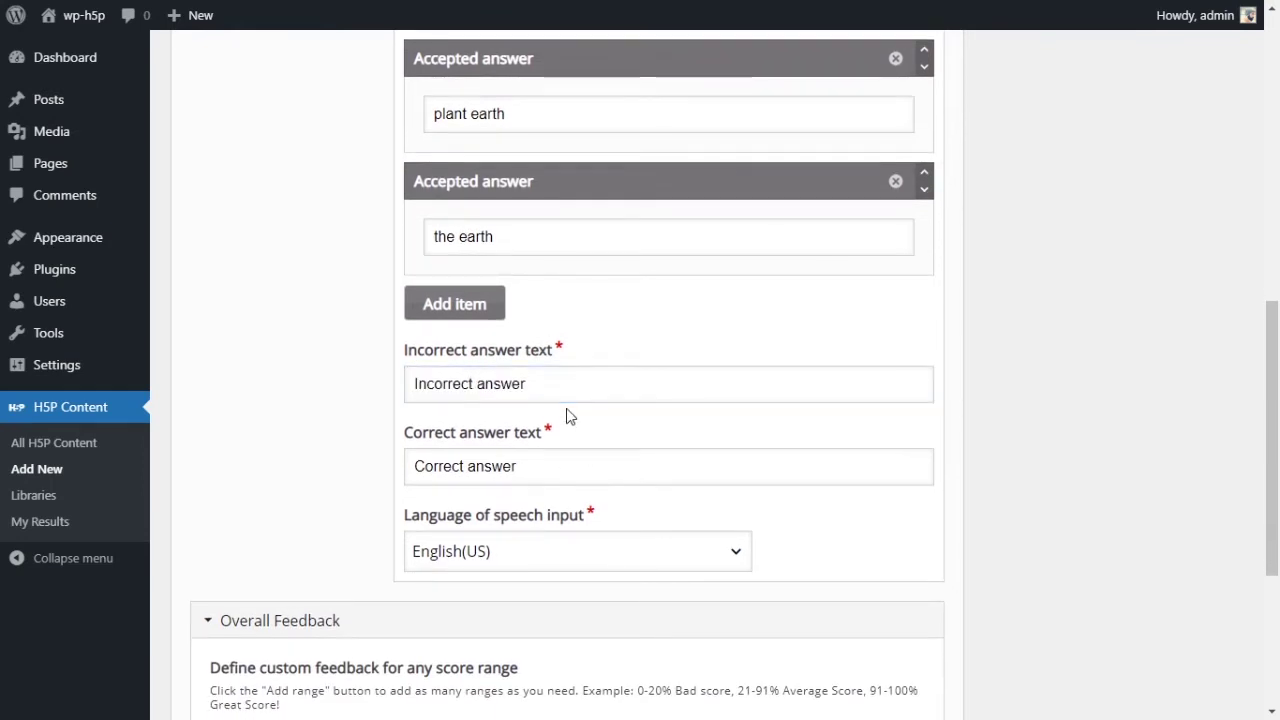
{"action": "left_click", "coordinate": [552, 392]}
{"action": "mouse_move", "coordinate": [552, 392]}
{"action": "left_mouse_down"}
{"action": "mouse_move", "coordinate": [403, 391]}
{"action": "mouse_move", "coordinate": [530, 386]}
{"action": "left_mouse_up"}
{"action": "triple_click", "coordinate": [450, 386]}
{"action": "left_click", "coordinate": [448, 388]}
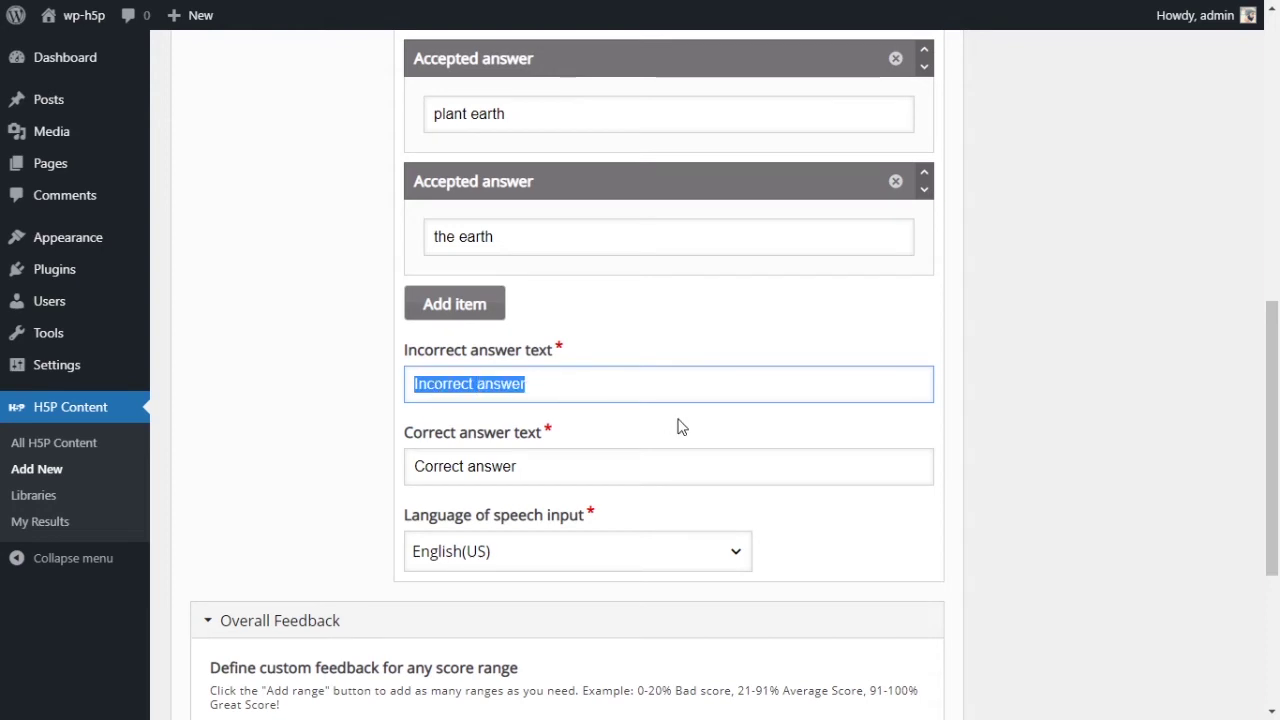
{"action": "double_click", "coordinate": [514, 373]}
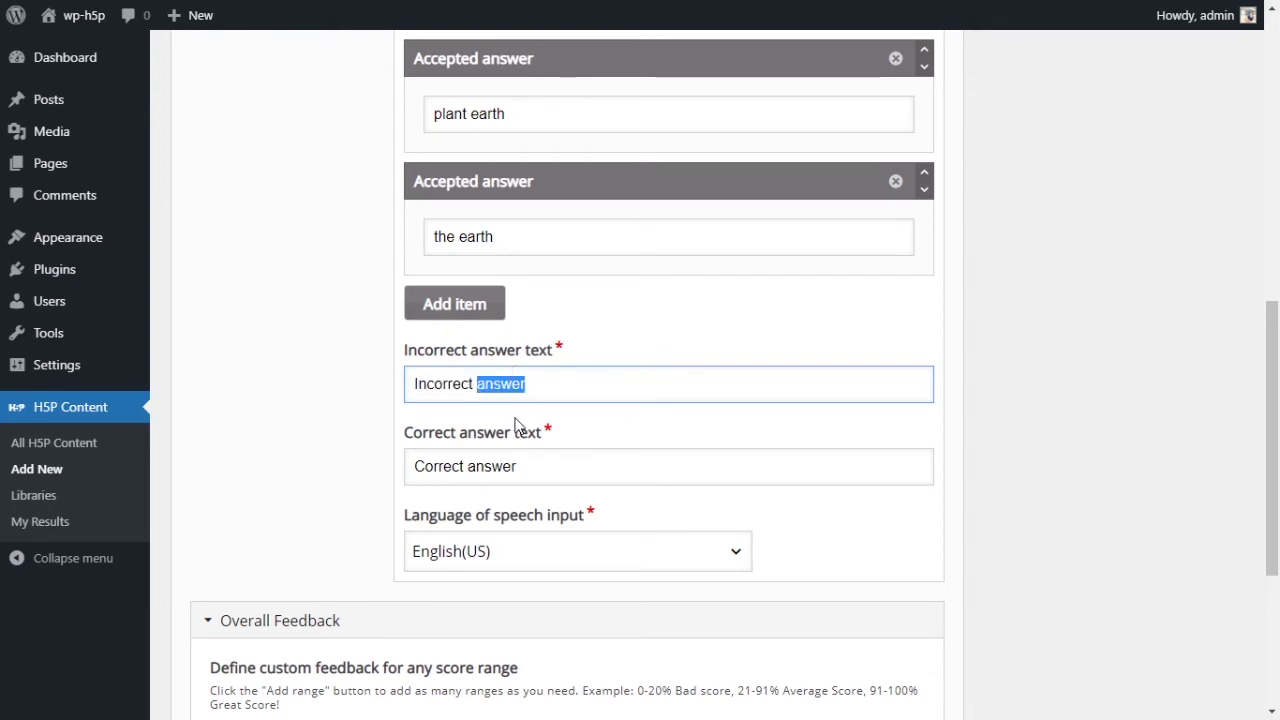
{"action": "left_click", "coordinate": [503, 466]}
{"action": "triple_click", "coordinate": [503, 466]}
{"action": "double_click", "coordinate": [620, 466]}
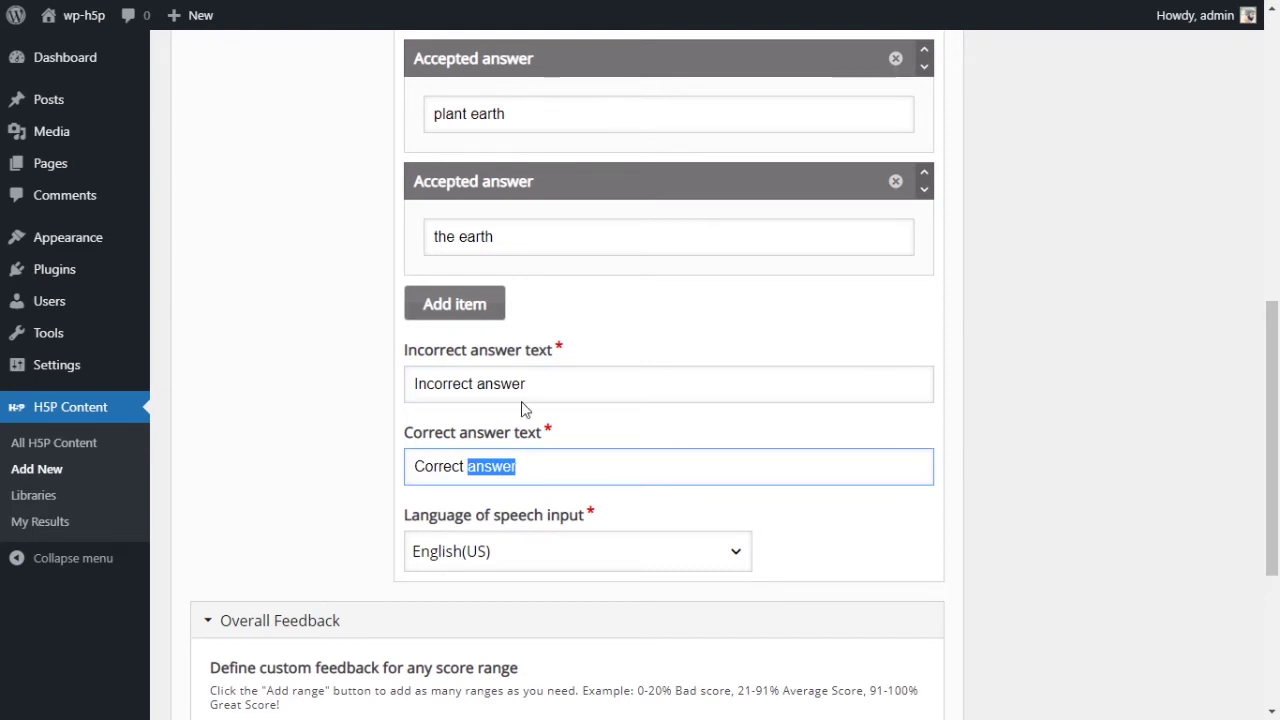
{"action": "left_click_drag", "start_coordinate": [427, 383], "coordinate": [527, 383]}
{"action": "left_click_drag", "start_coordinate": [418, 468], "coordinate": [611, 466]}
{"action": "left_click", "coordinate": [613, 462]}
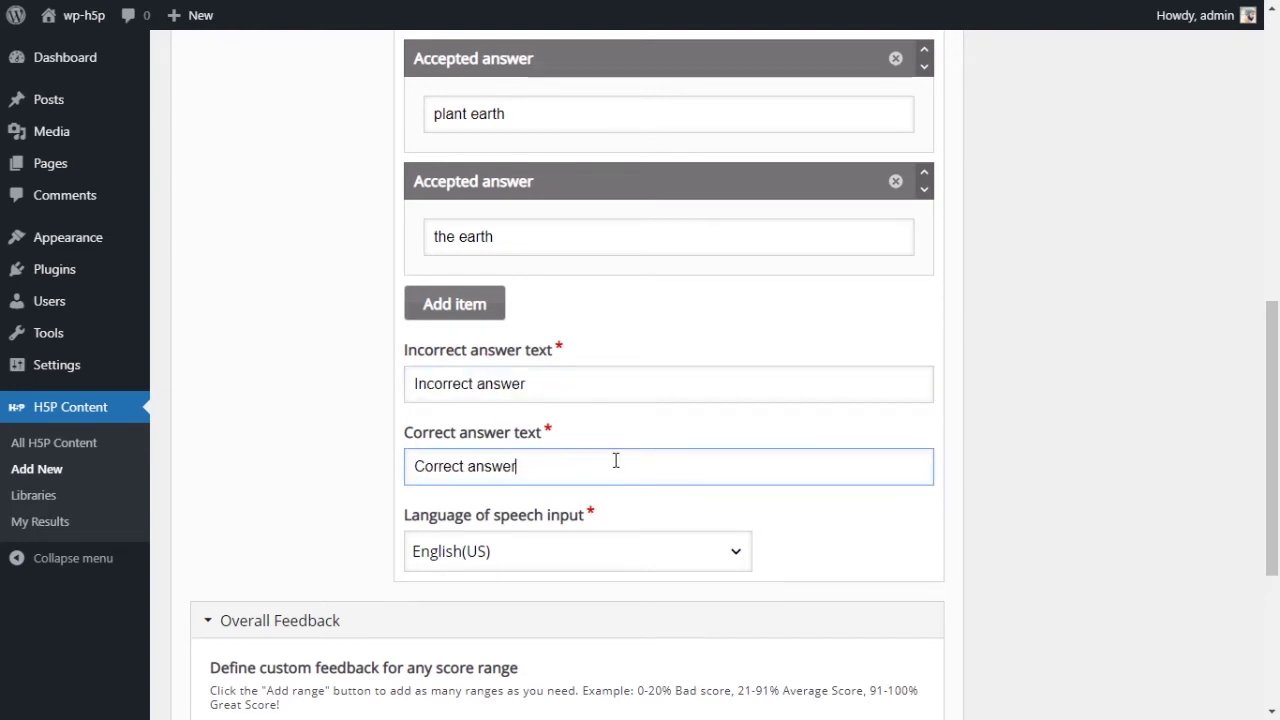
Check the speech input language setting of Question 1 and look over its accepted answers again
{"action": "scroll", "coordinate": [969, 474], "scroll_direction": "down", "scroll_amount": 1}
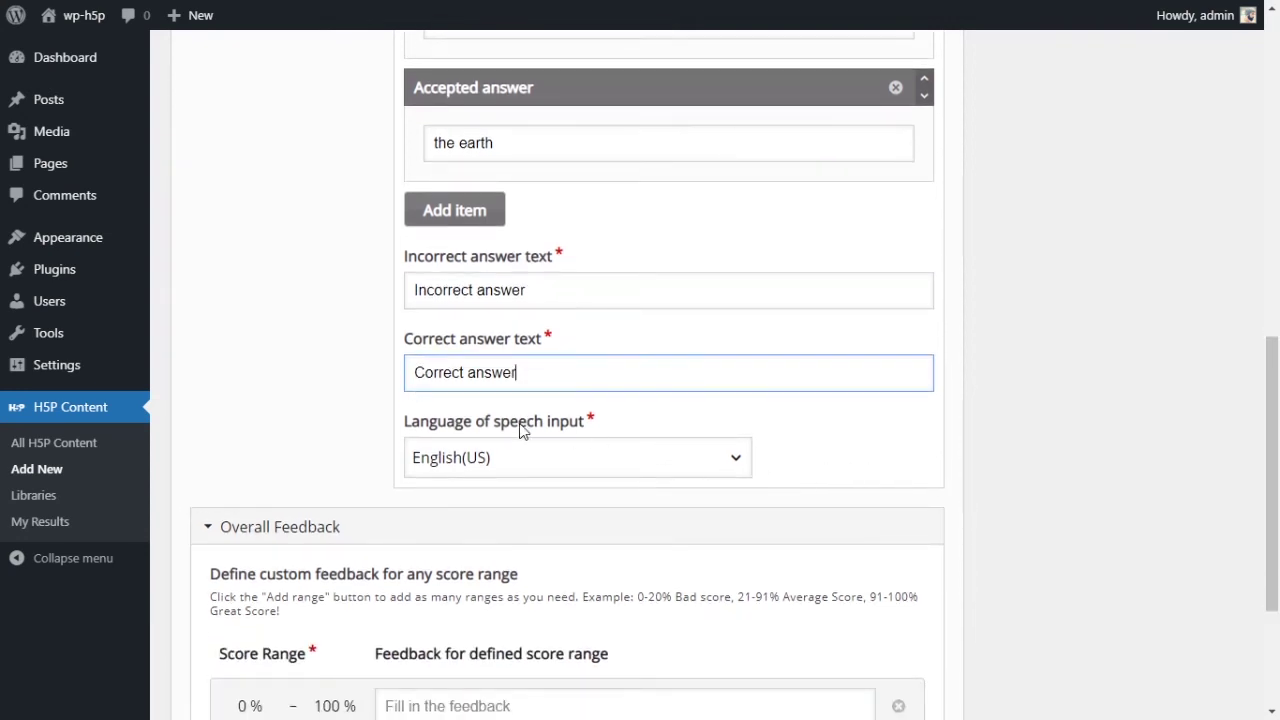
{"action": "left_click", "coordinate": [591, 462]}
{"action": "left_click", "coordinate": [903, 470]}
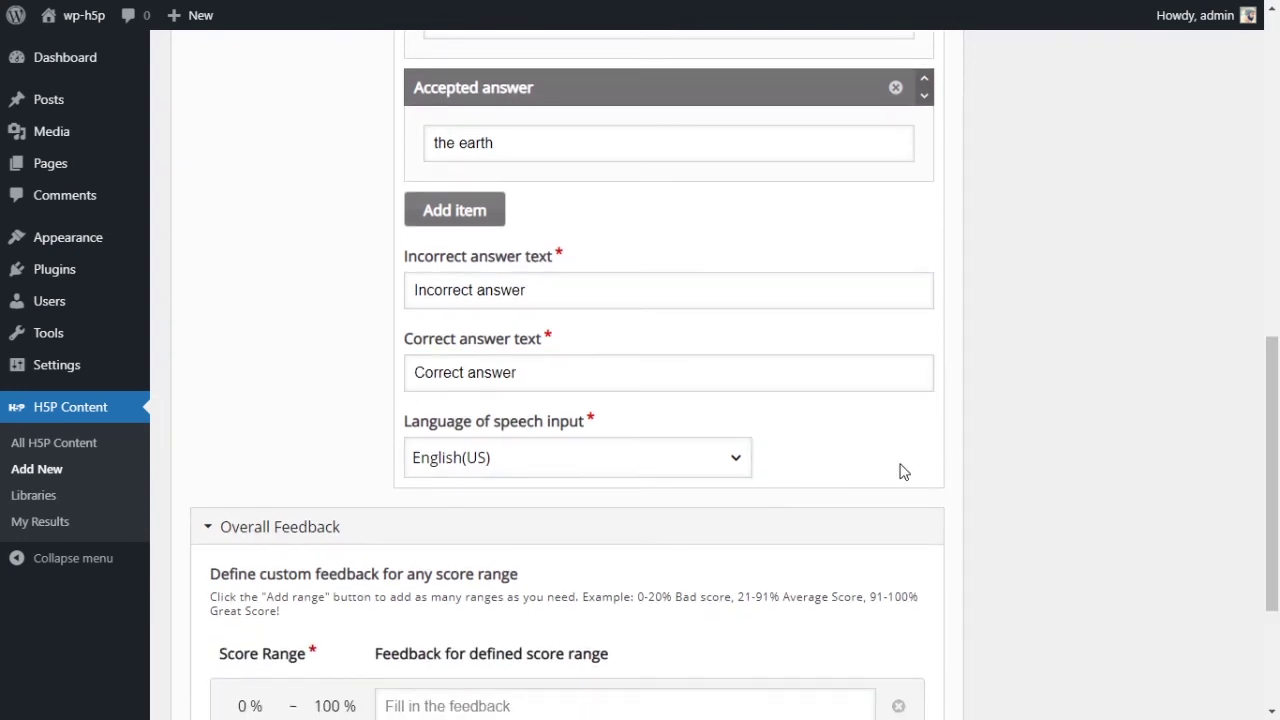
{"action": "scroll", "coordinate": [871, 463], "scroll_direction": "up", "scroll_amount": 4}
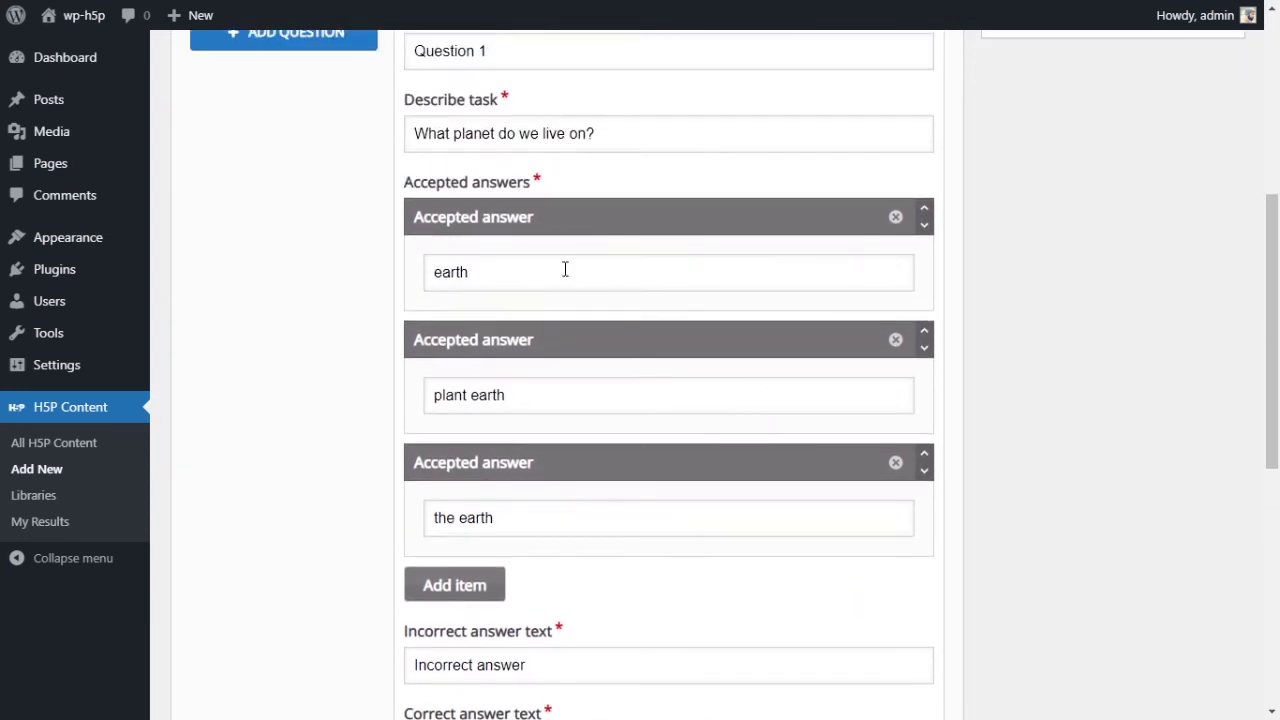
{"action": "scroll", "coordinate": [705, 388], "scroll_direction": "down", "scroll_amount": 4}
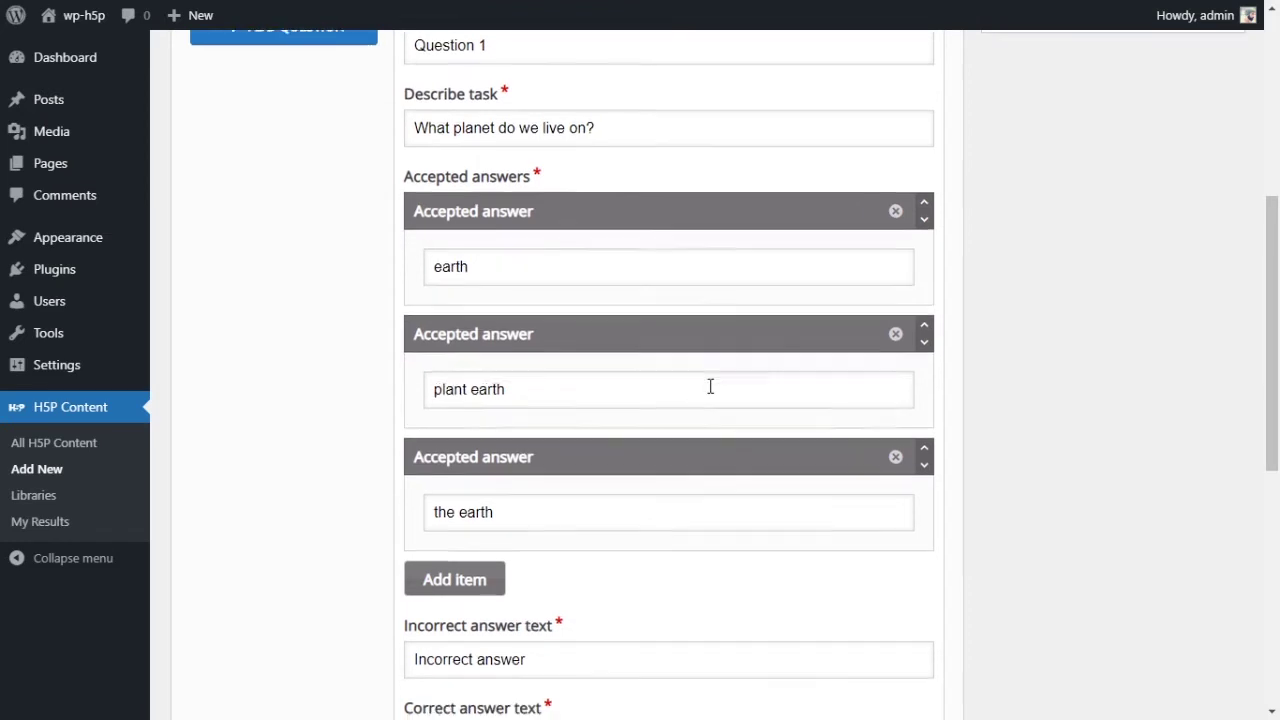
Add two score ranges to the overall feedback and end the first range at 50% with the feedback "Fail"
{"action": "scroll", "coordinate": [710, 386], "scroll_direction": "down", "scroll_amount": 3}
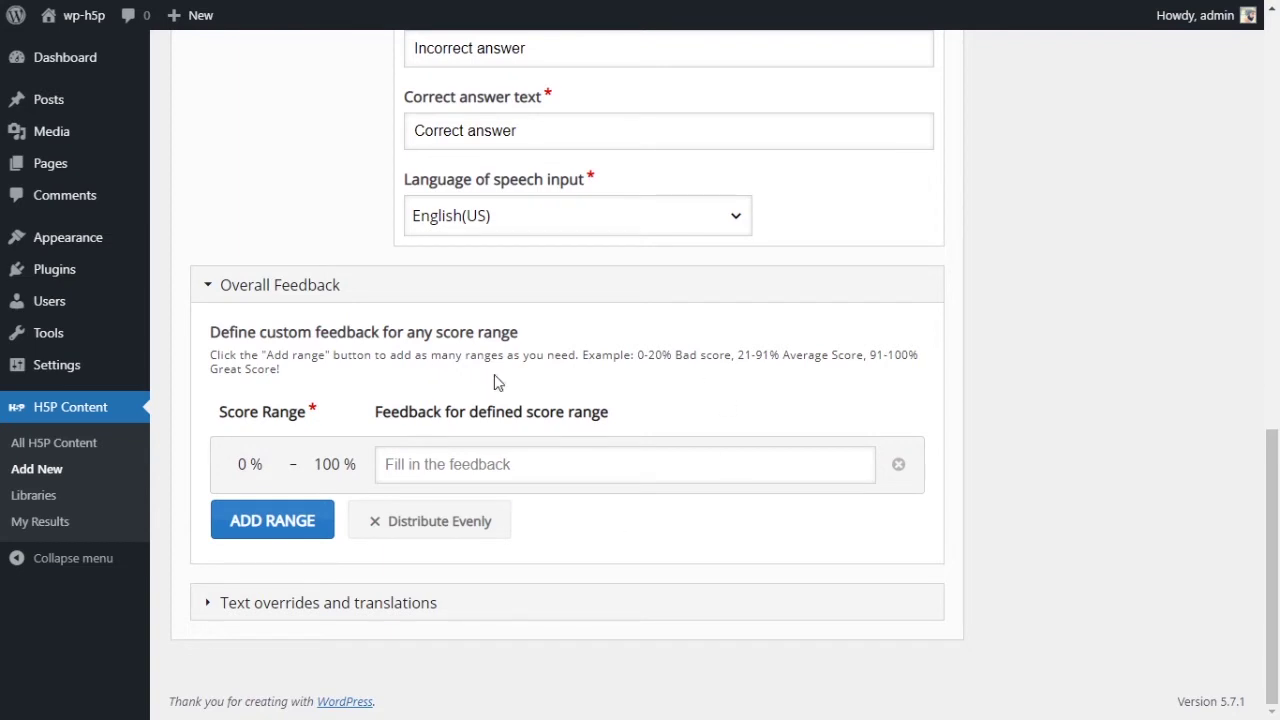
{"action": "scroll", "coordinate": [560, 440], "scroll_direction": "up", "scroll_amount": 1}
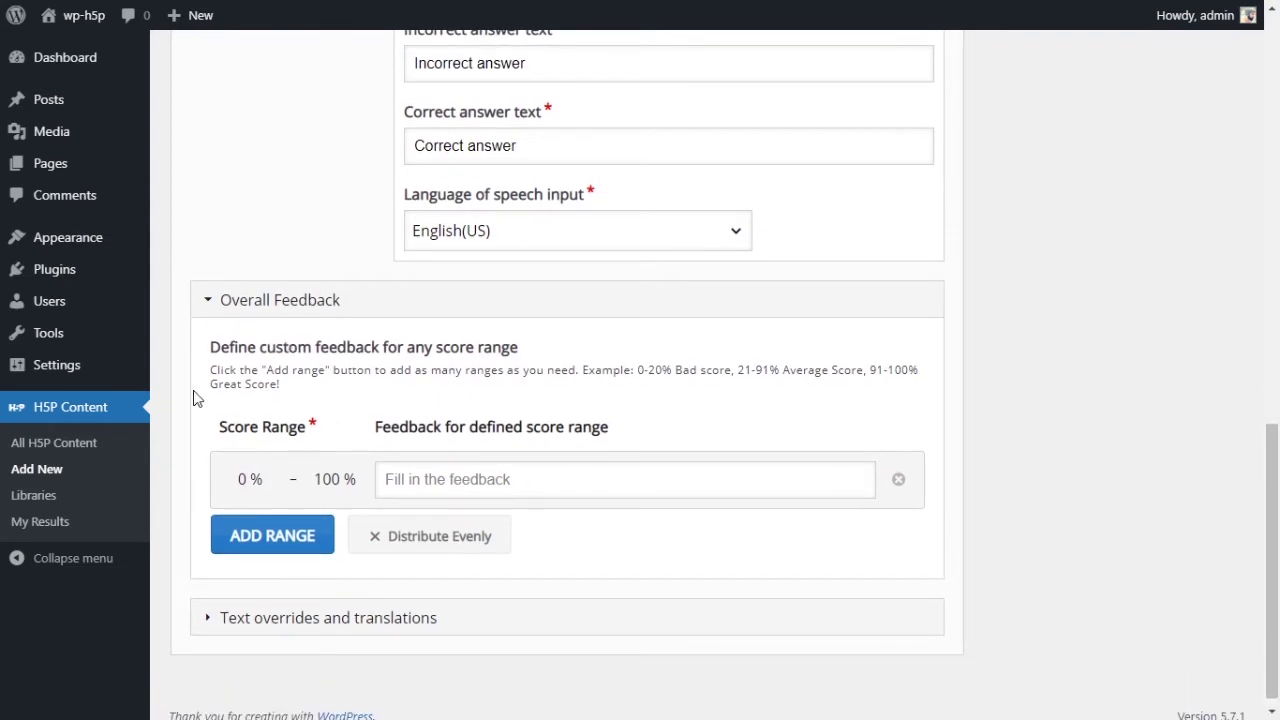
{"action": "left_click", "coordinate": [300, 534]}
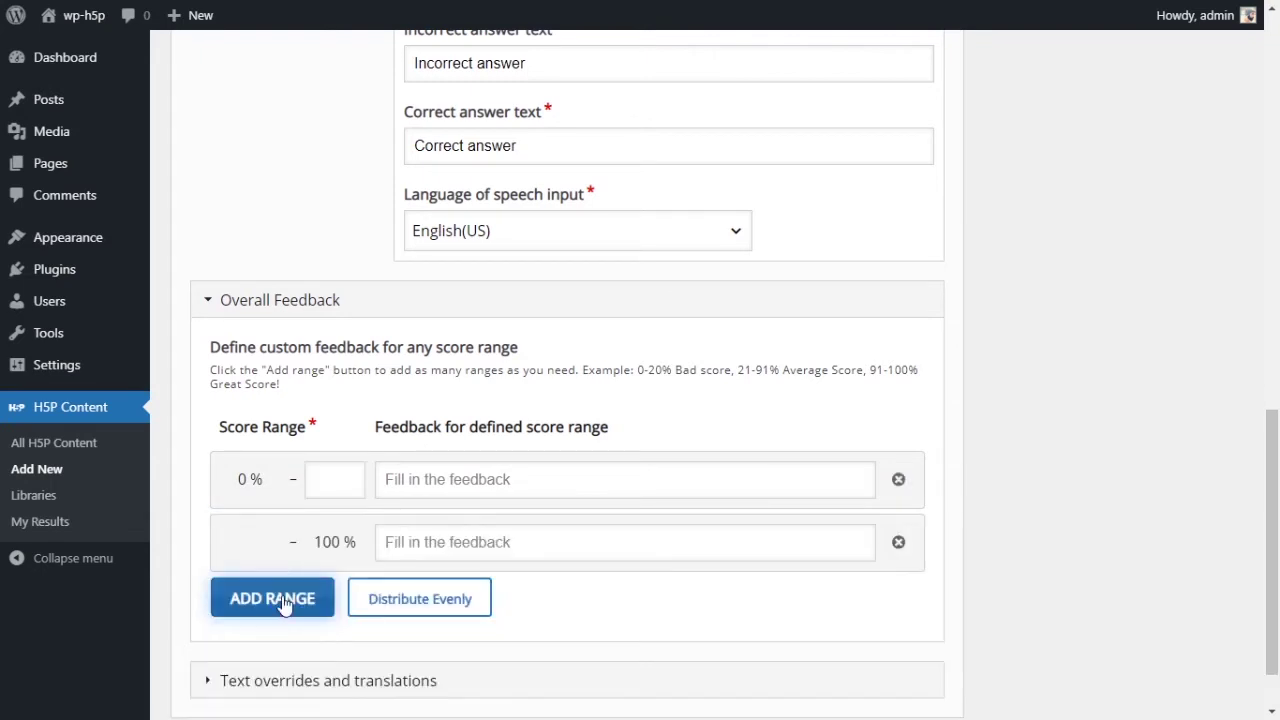
{"action": "left_click", "coordinate": [286, 604]}
{"action": "scroll", "coordinate": [440, 561], "scroll_direction": "down", "scroll_amount": 2}
{"action": "left_click", "coordinate": [325, 341]}
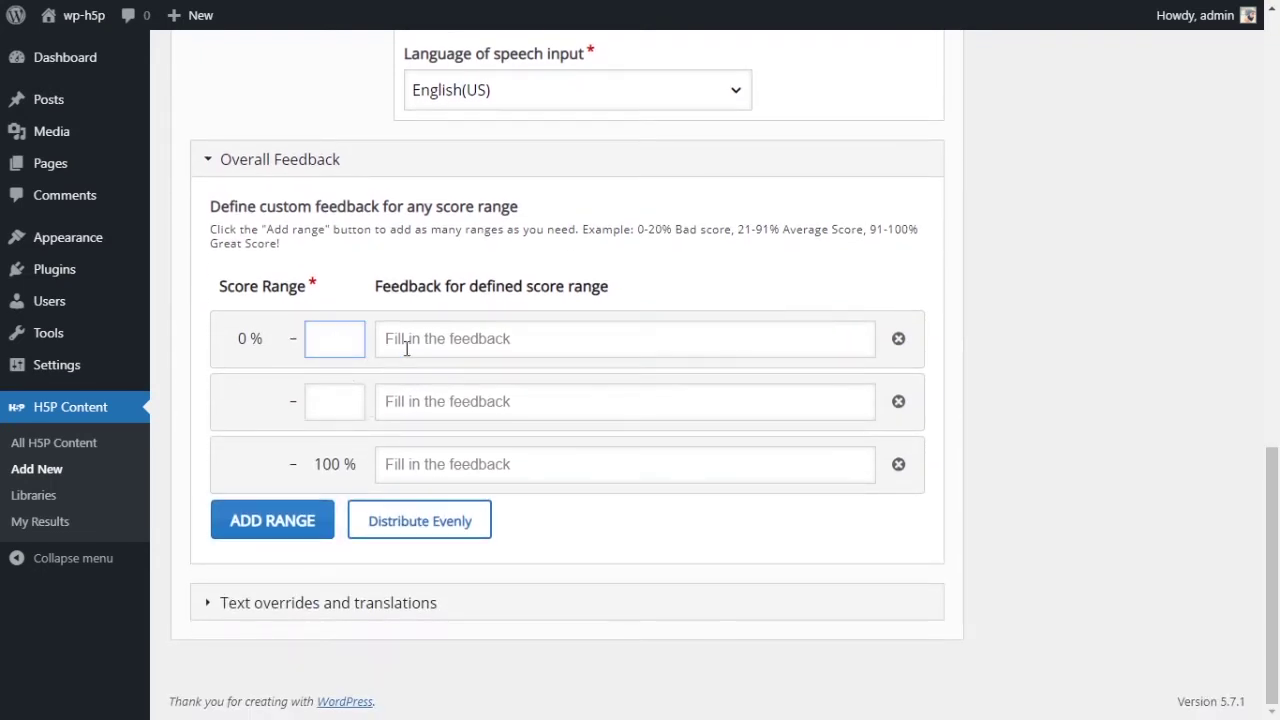
{"action": "type", "text": "50"}
{"action": "left_click", "coordinate": [490, 333]}
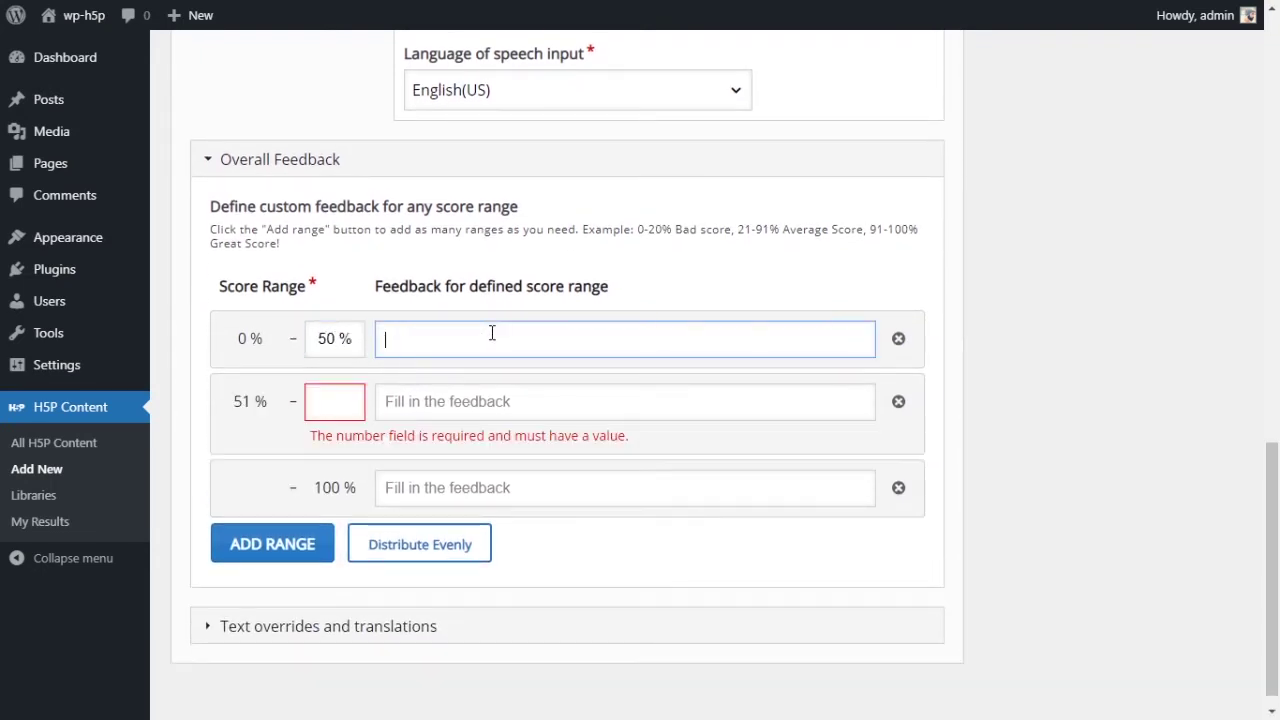
{"action": "type", "text": "Fail"}
End the second score range at 60% with the feedback "C" and give the last range the feedback "A"
{"action": "left_click", "coordinate": [352, 401]}
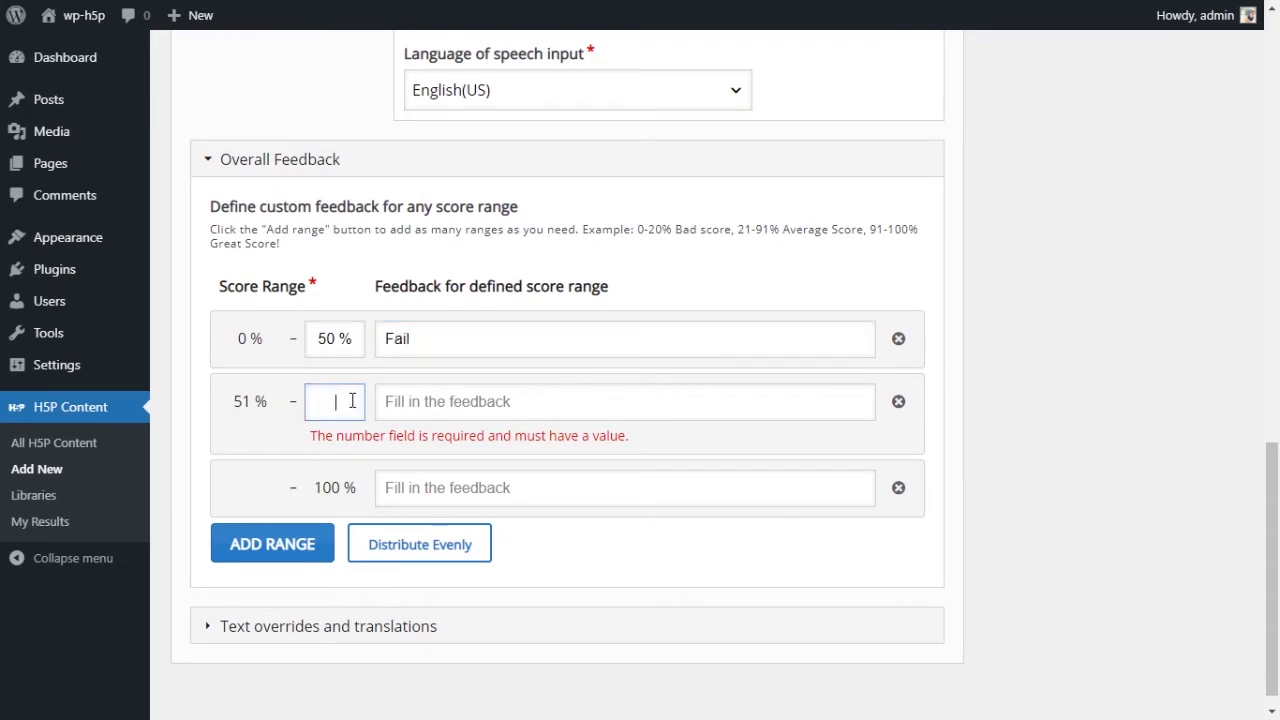
{"action": "type", "text": "060"}
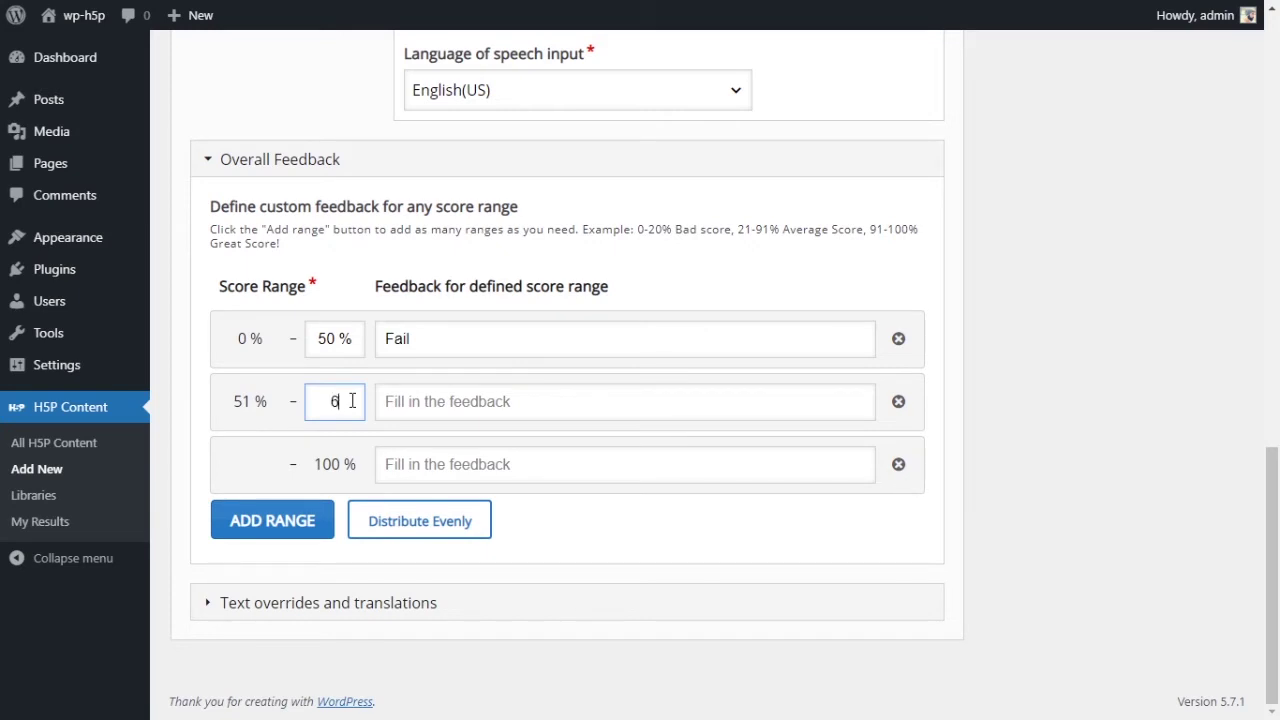
{"action": "left_click", "coordinate": [480, 402]}
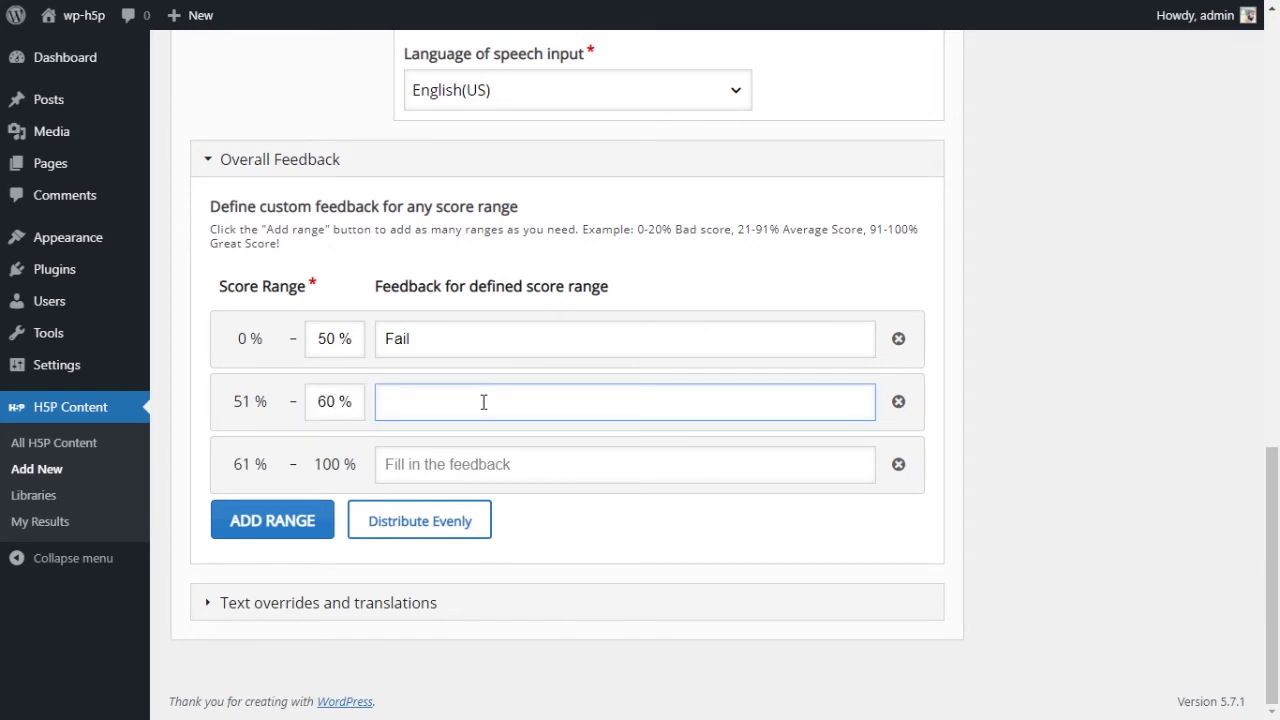
{"action": "type", "text": "C"}
{"action": "left_click", "coordinate": [466, 470]}
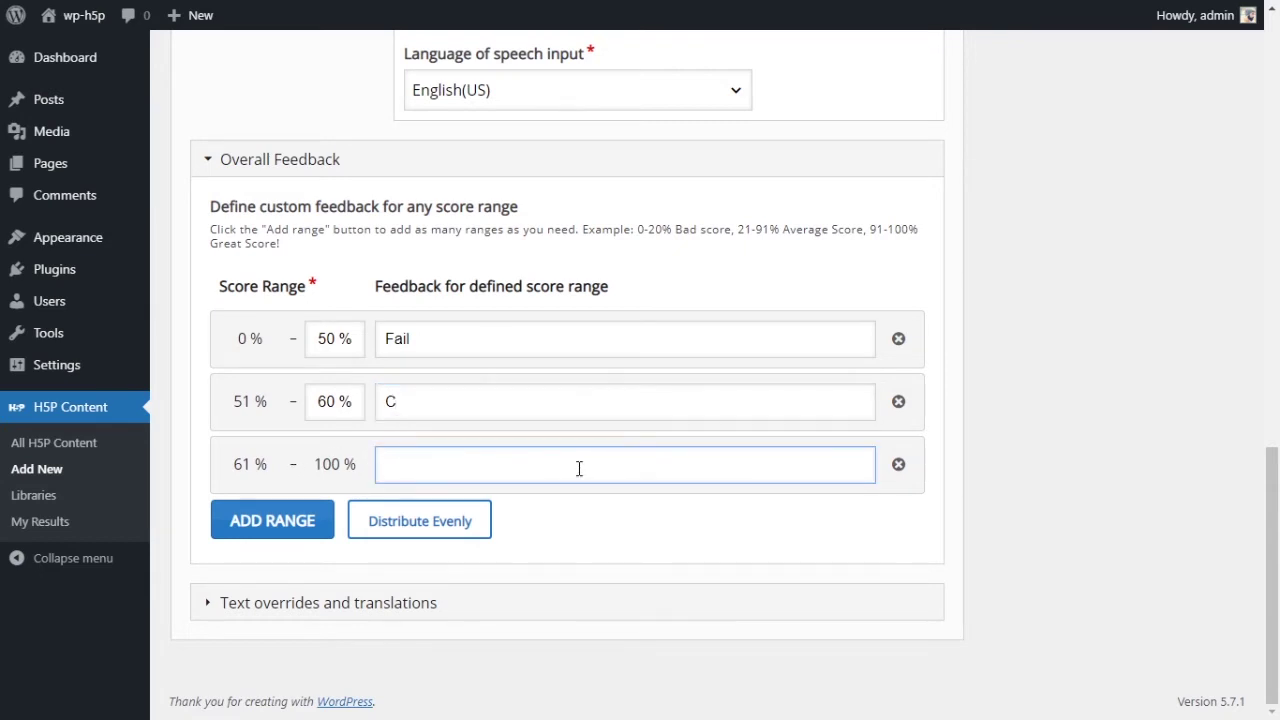
{"action": "type", "text": "A"}
Remove the two added score ranges and clear the feedback text of the remaining range
{"action": "left_click", "coordinate": [898, 464]}
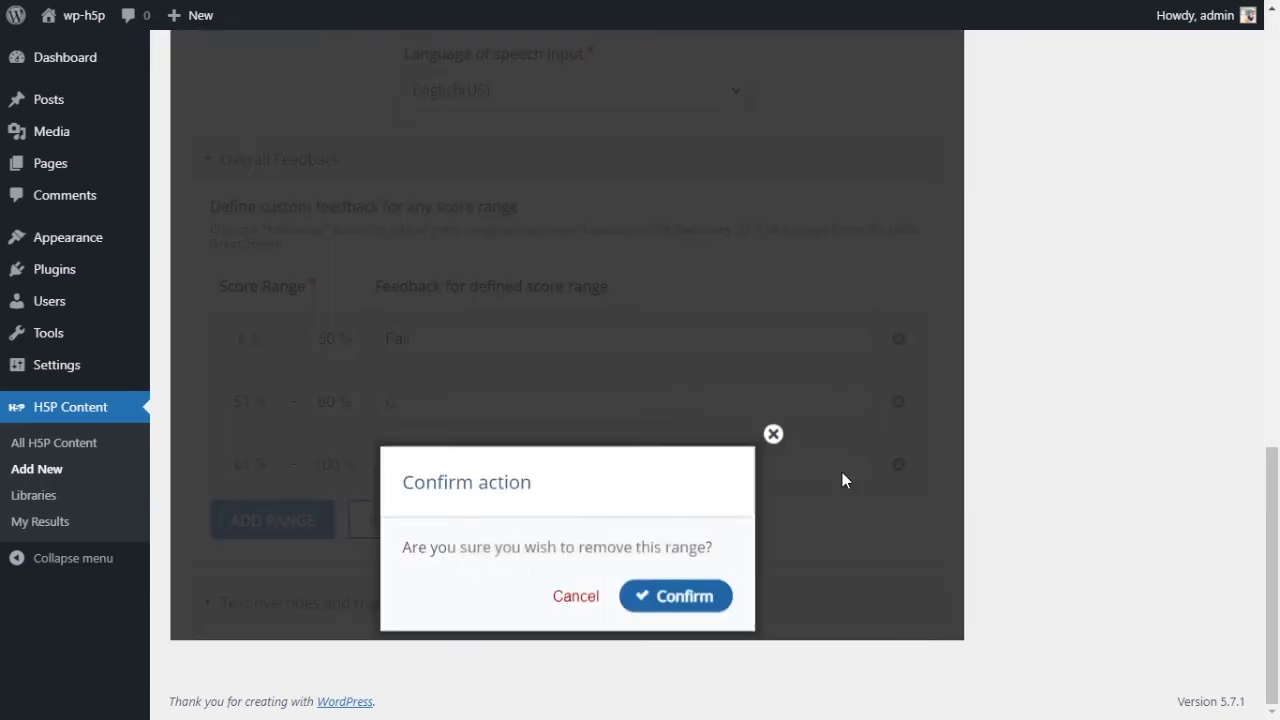
{"action": "left_click", "coordinate": [672, 598]}
{"action": "left_click", "coordinate": [898, 464]}
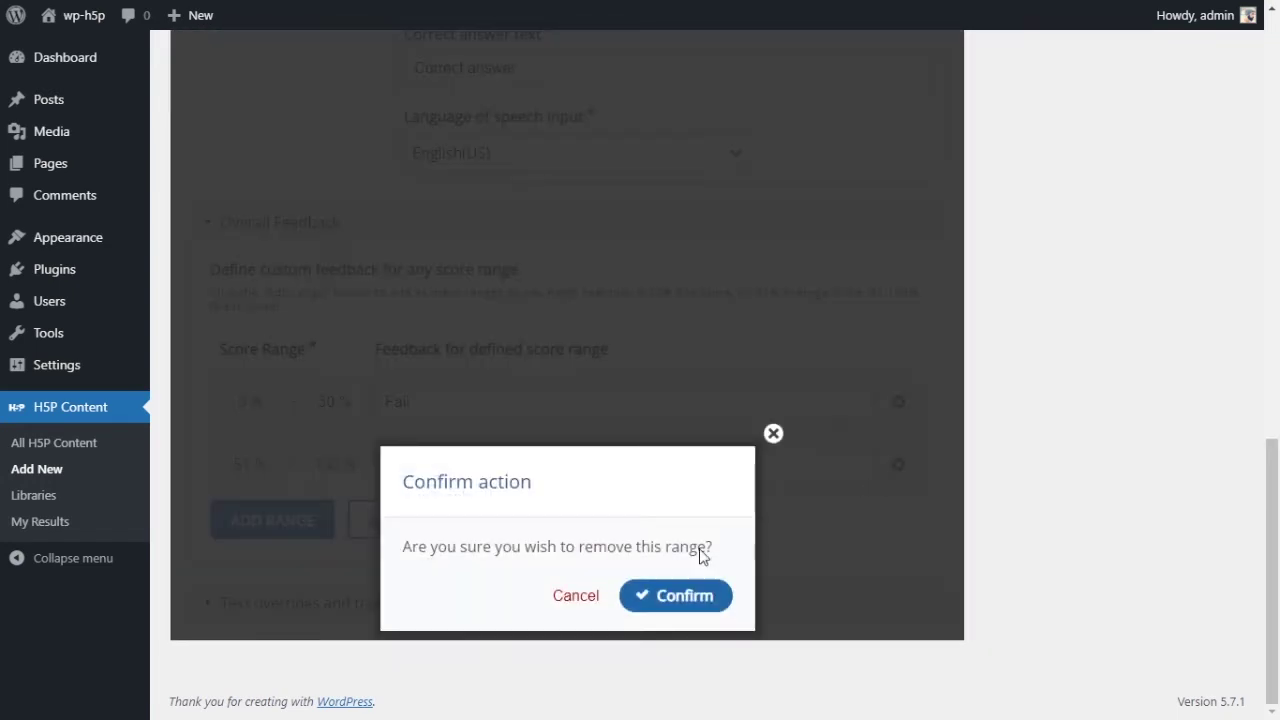
{"action": "left_click", "coordinate": [675, 597]}
{"action": "double_click", "coordinate": [560, 471]}
{"action": "key", "text": "BackSpace"}
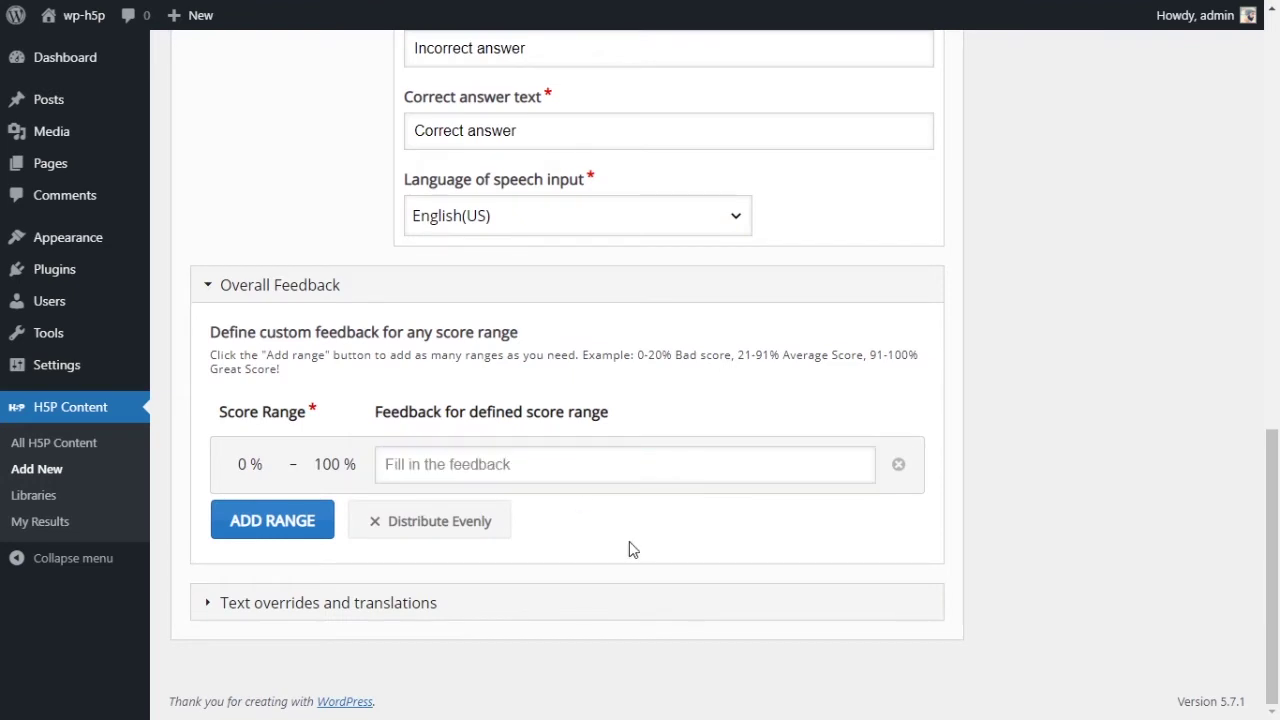
Expand the text overrides and translations and examine the Speak the Words Set labels
{"action": "left_click", "coordinate": [213, 606]}
{"action": "scroll", "coordinate": [571, 586], "scroll_direction": "down", "scroll_amount": 2}
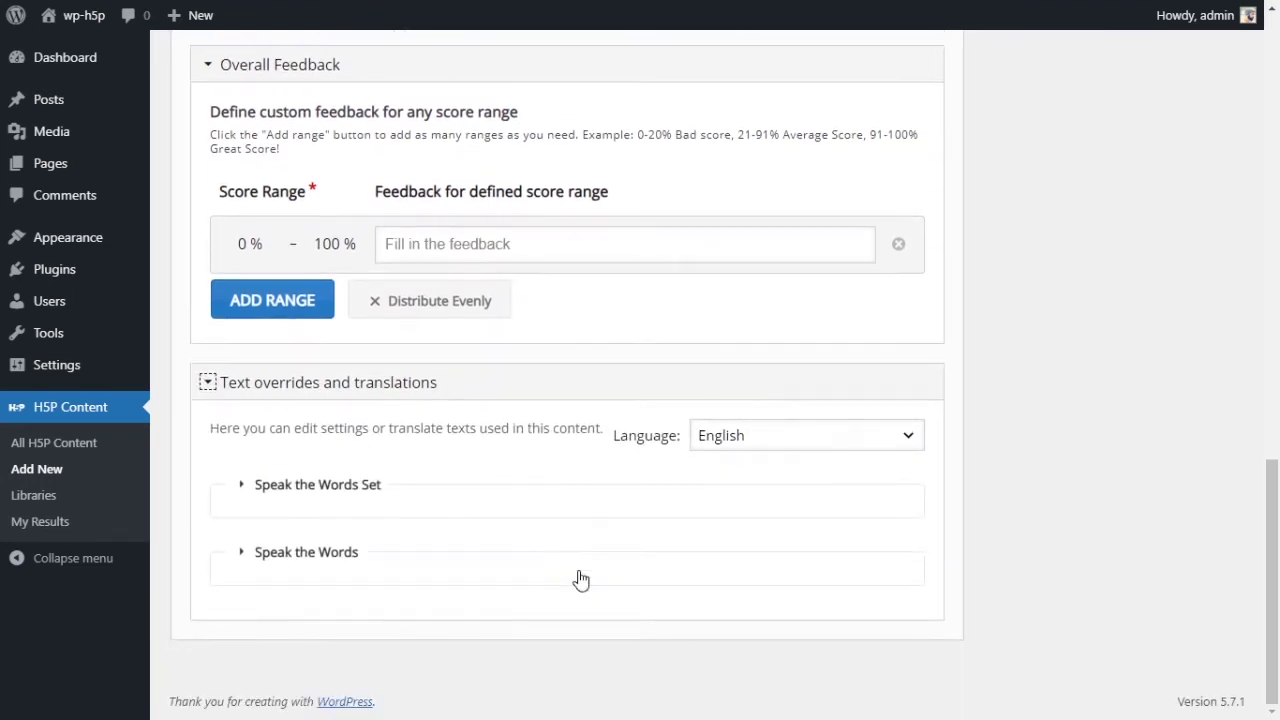
{"action": "left_click", "coordinate": [240, 553]}
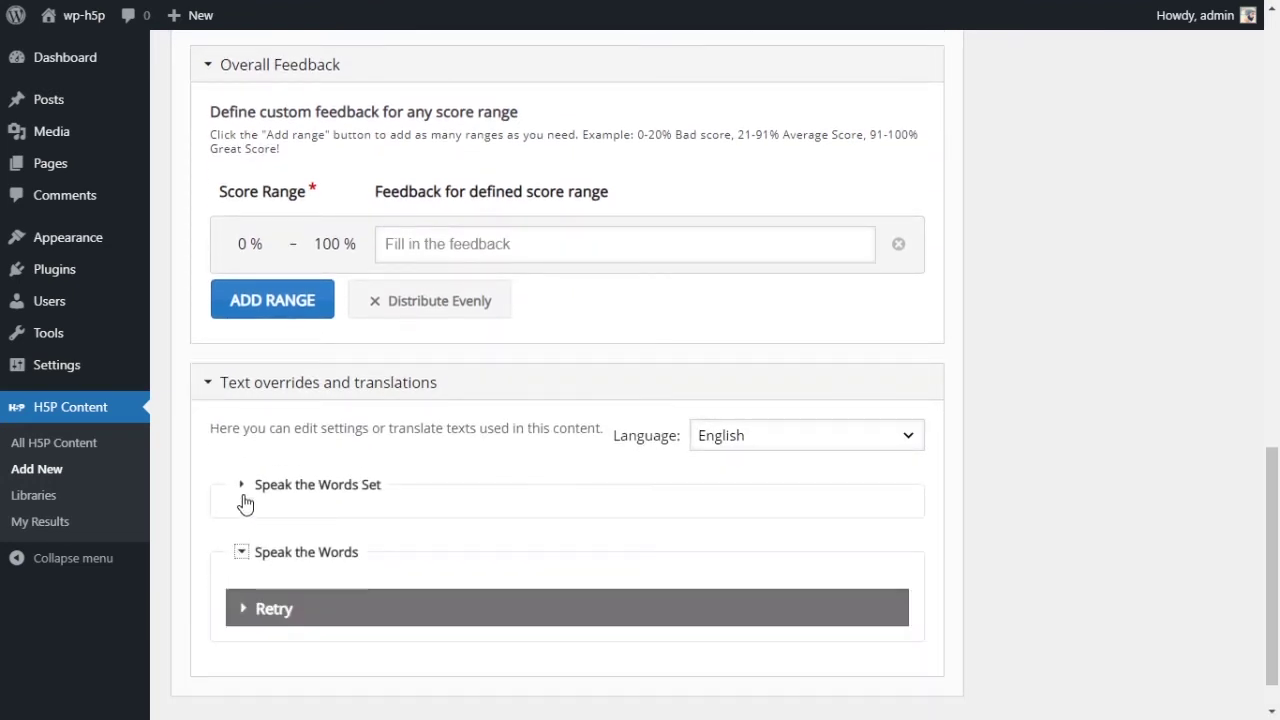
{"action": "left_click", "coordinate": [242, 486]}
{"action": "left_click", "coordinate": [244, 541]}
{"action": "scroll", "coordinate": [500, 546], "scroll_direction": "down", "scroll_amount": 5}
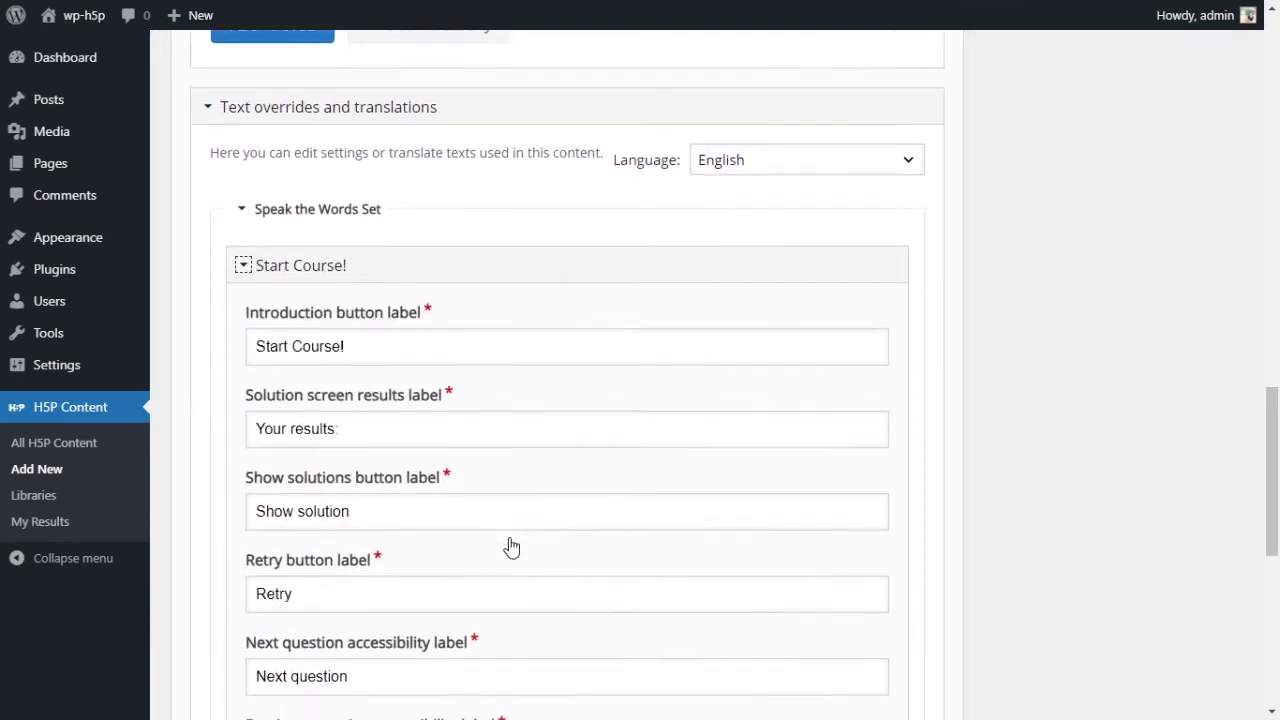
{"action": "scroll", "coordinate": [400, 480], "scroll_direction": "down", "scroll_amount": 3}
Expand the Speak the Words retry group and examine its labels and messages, then return to the Speak the Words Set labels
{"action": "left_click", "coordinate": [243, 551]}
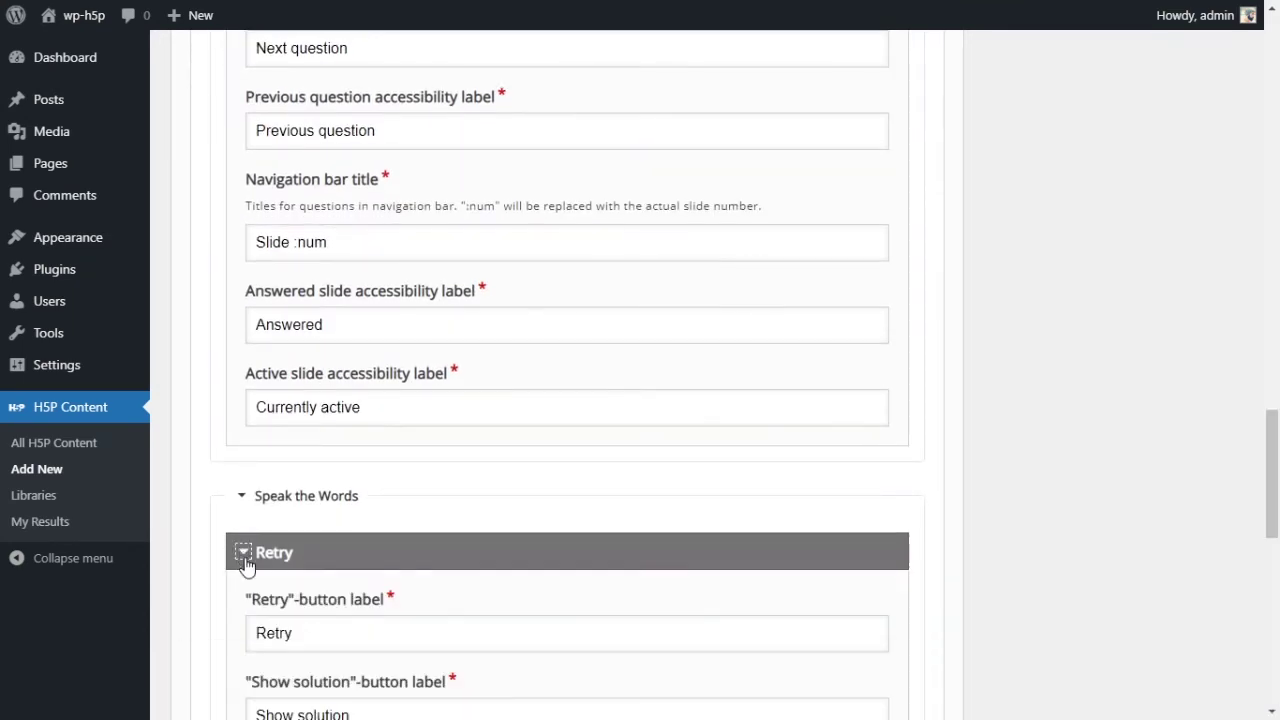
{"action": "scroll", "coordinate": [405, 575], "scroll_direction": "down", "scroll_amount": 1}
{"action": "scroll", "coordinate": [405, 575], "scroll_direction": "down", "scroll_amount": 6}
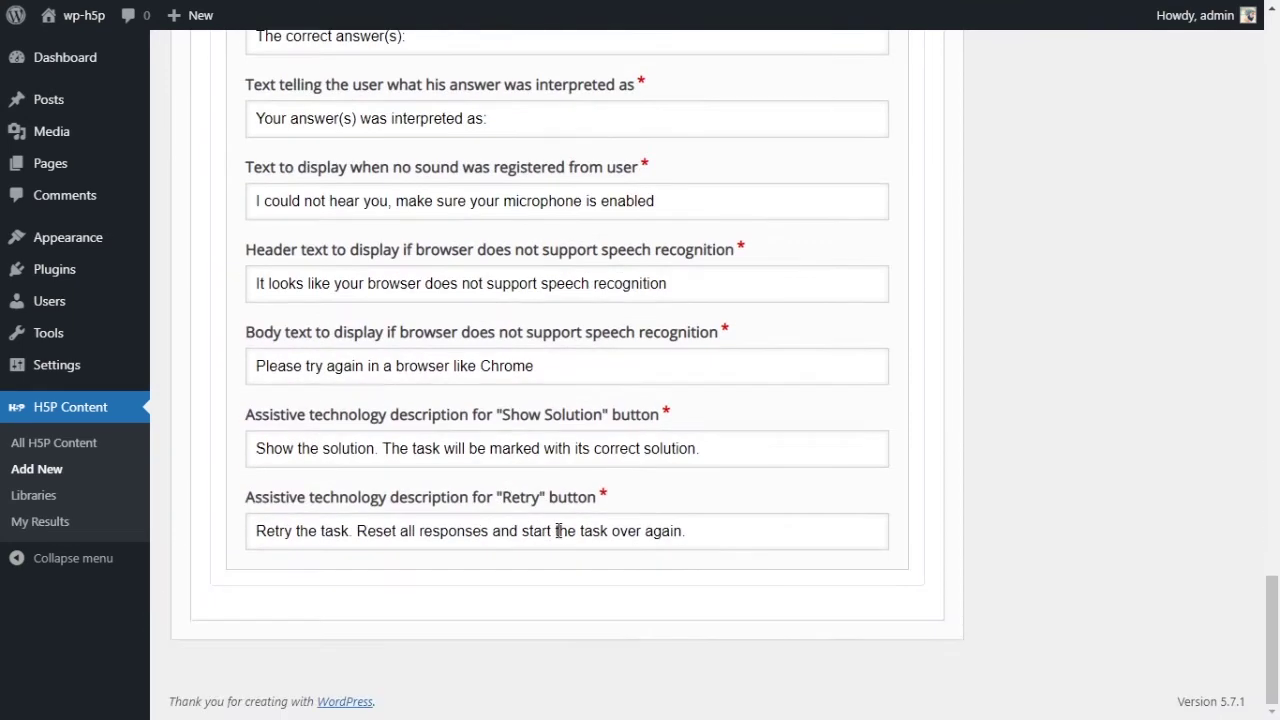
{"action": "scroll", "coordinate": [624, 513], "scroll_direction": "up", "scroll_amount": 20}
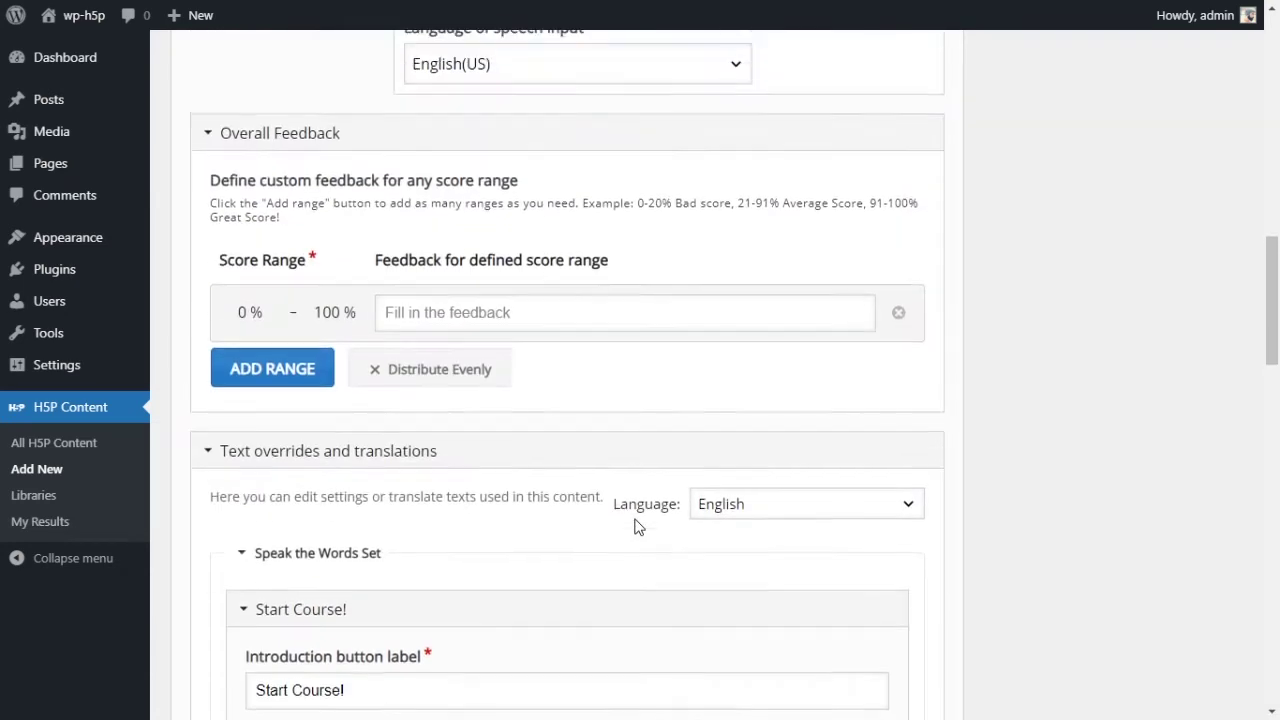
{"action": "scroll", "coordinate": [600, 522], "scroll_direction": "down", "scroll_amount": 6}
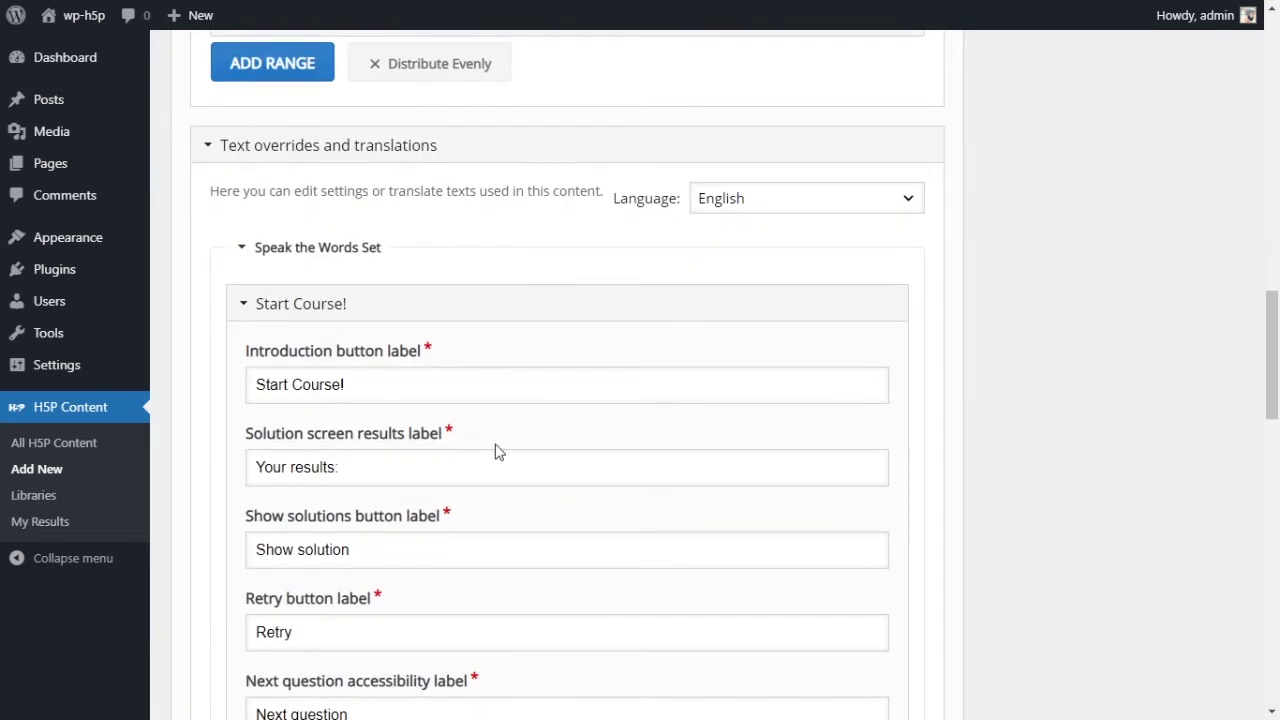
{"action": "scroll", "coordinate": [446, 408], "scroll_direction": "down", "scroll_amount": 1}
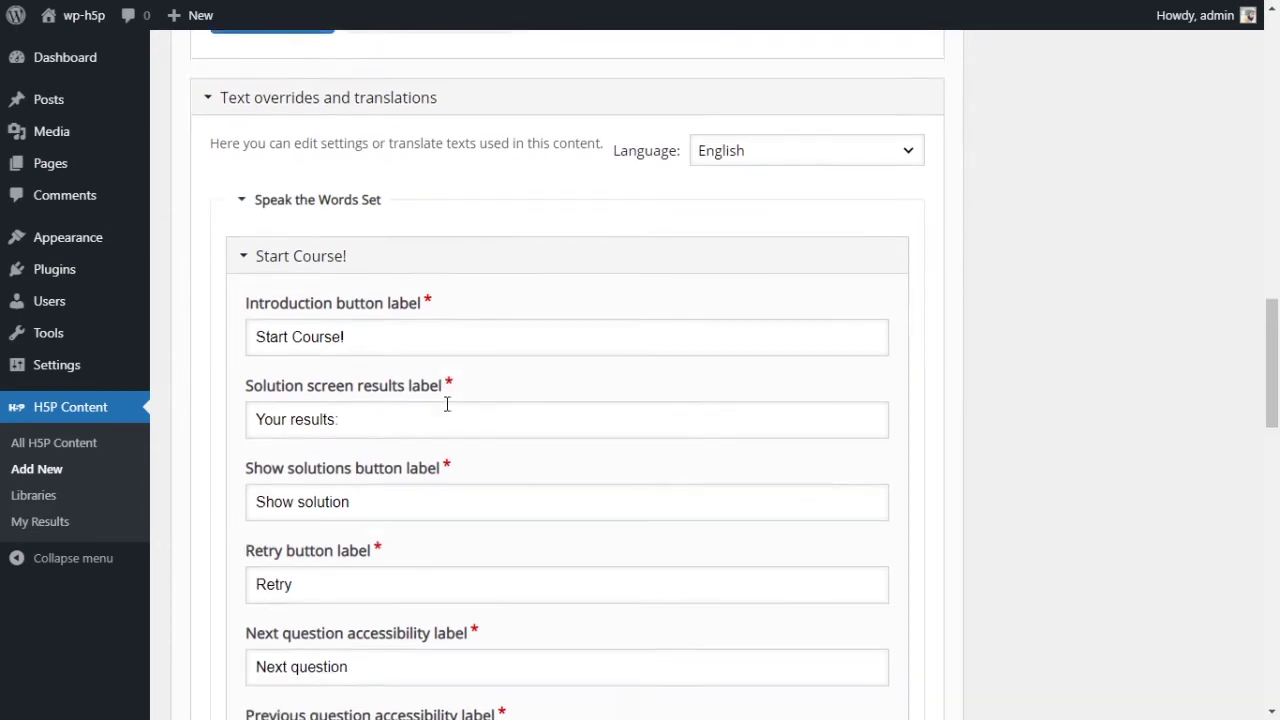
Examine the Speak the Words Set text labels, including the introduction button, results, show solution and retry labels
{"action": "left_click_drag", "start_coordinate": [346, 291], "coordinate": [246, 294]}
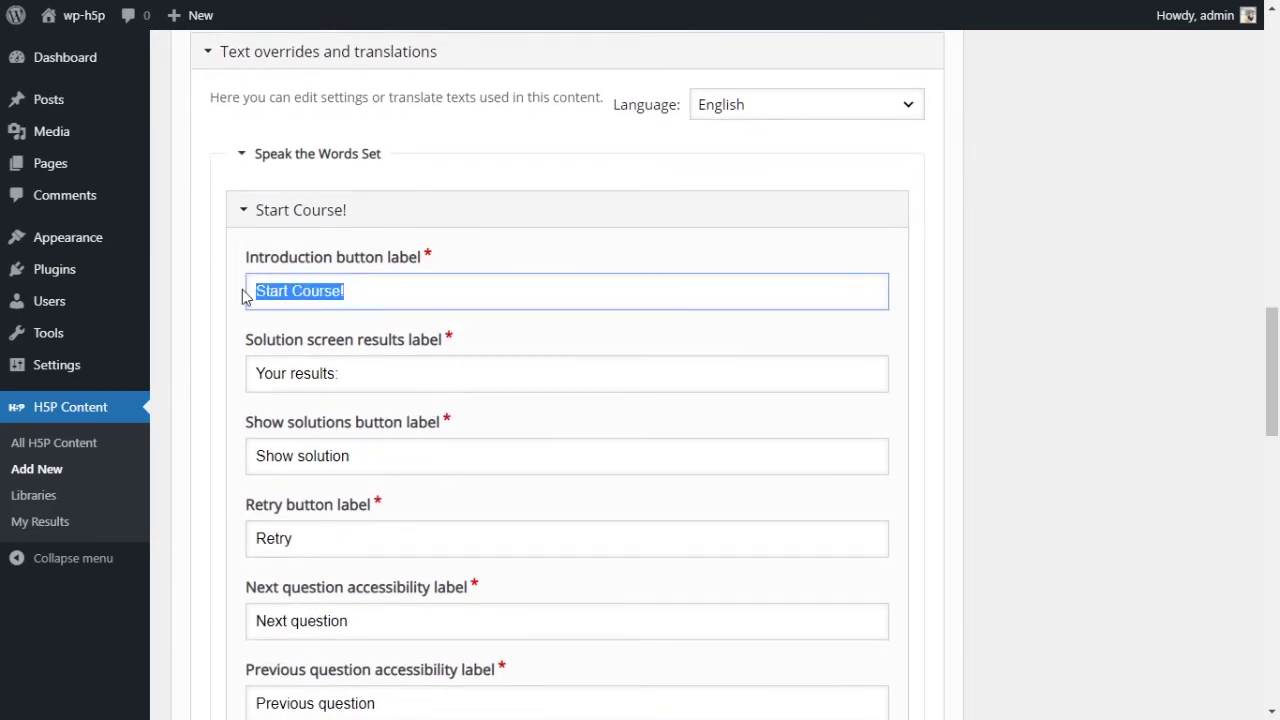
{"action": "left_click_drag", "start_coordinate": [357, 374], "coordinate": [252, 376]}
{"action": "left_click_drag", "start_coordinate": [346, 460], "coordinate": [238, 460]}
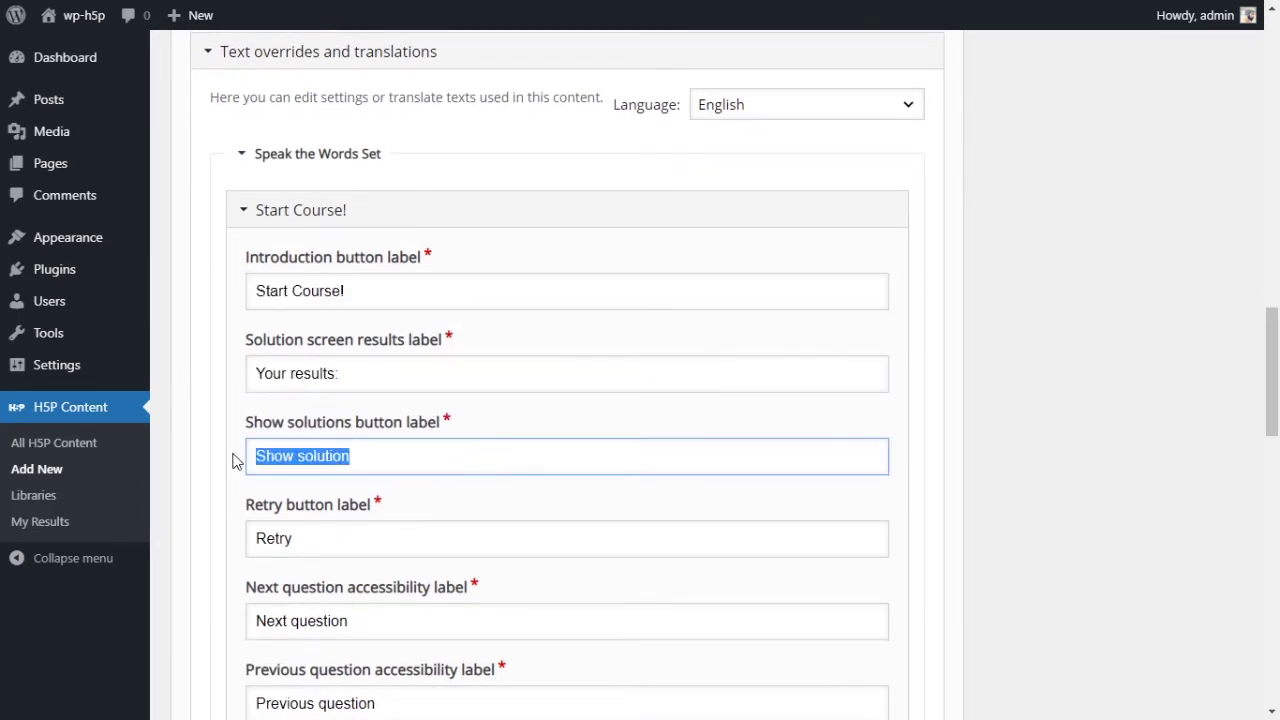
{"action": "left_click", "coordinate": [336, 545]}
{"action": "left_click_drag", "start_coordinate": [336, 547], "coordinate": [248, 548]}
{"action": "scroll", "coordinate": [511, 516], "scroll_direction": "down", "scroll_amount": 2}
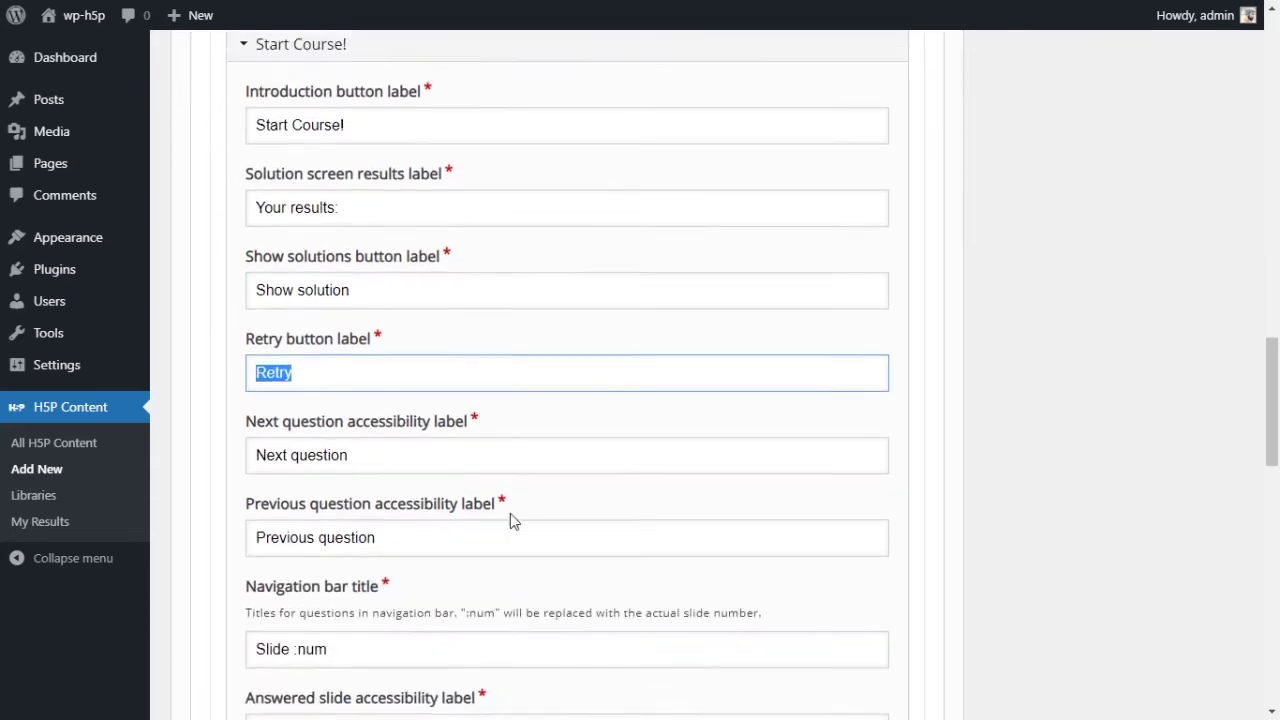
{"action": "scroll", "coordinate": [507, 508], "scroll_direction": "down", "scroll_amount": 7}
{"action": "scroll", "coordinate": [506, 505], "scroll_direction": "up", "scroll_amount": 10}
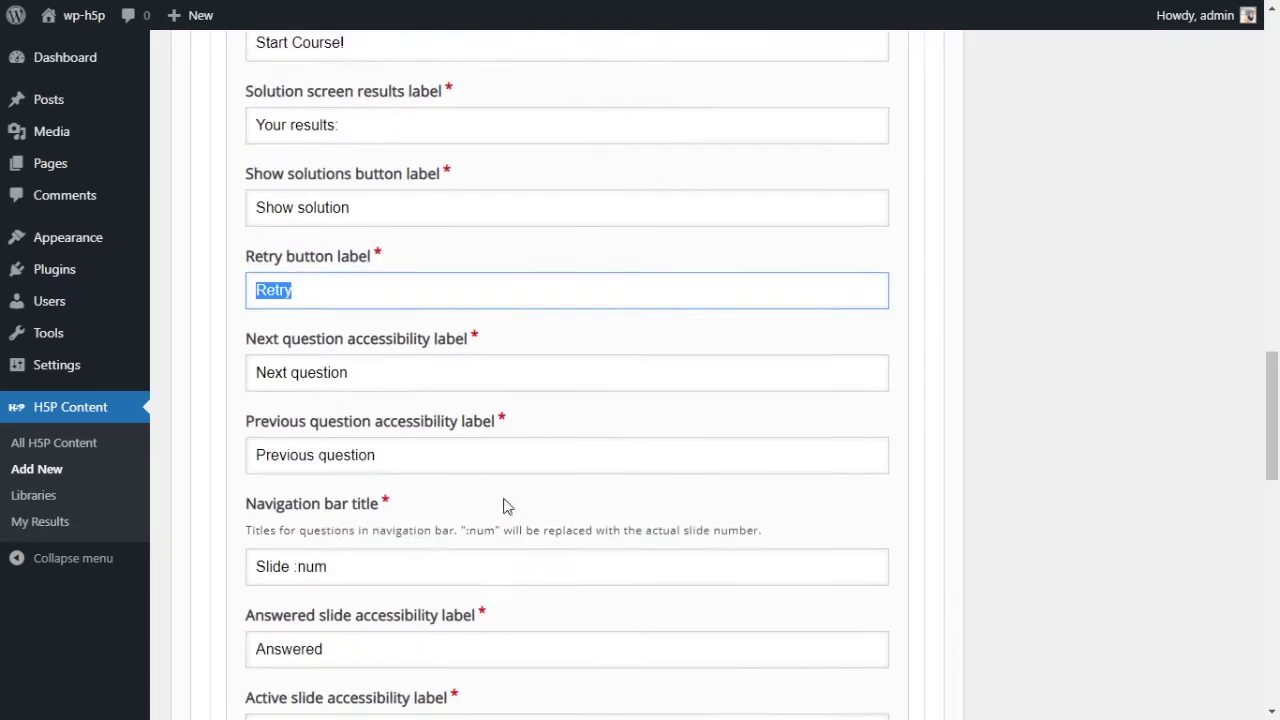
Check the language choices for the text overrides, then collapse the text overrides and translations section
{"action": "scroll", "coordinate": [623, 489], "scroll_direction": "up", "scroll_amount": 2}
{"action": "left_click", "coordinate": [775, 306]}
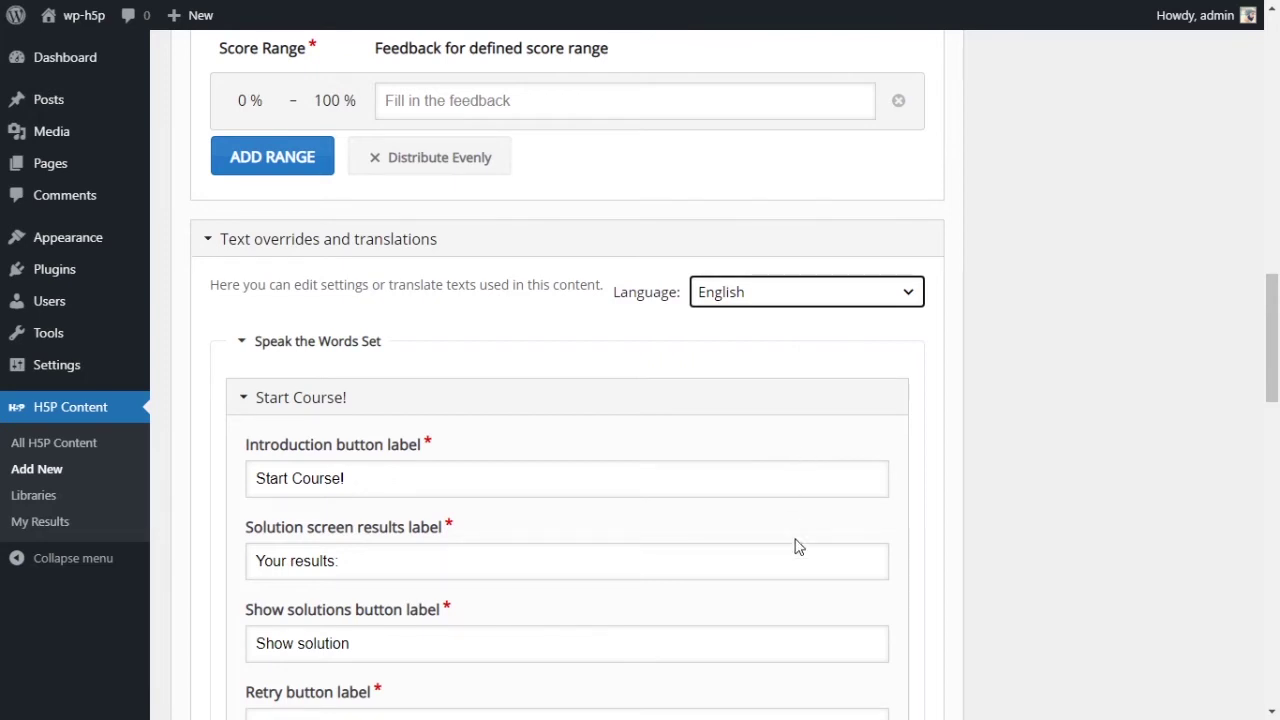
{"action": "left_click", "coordinate": [975, 442]}
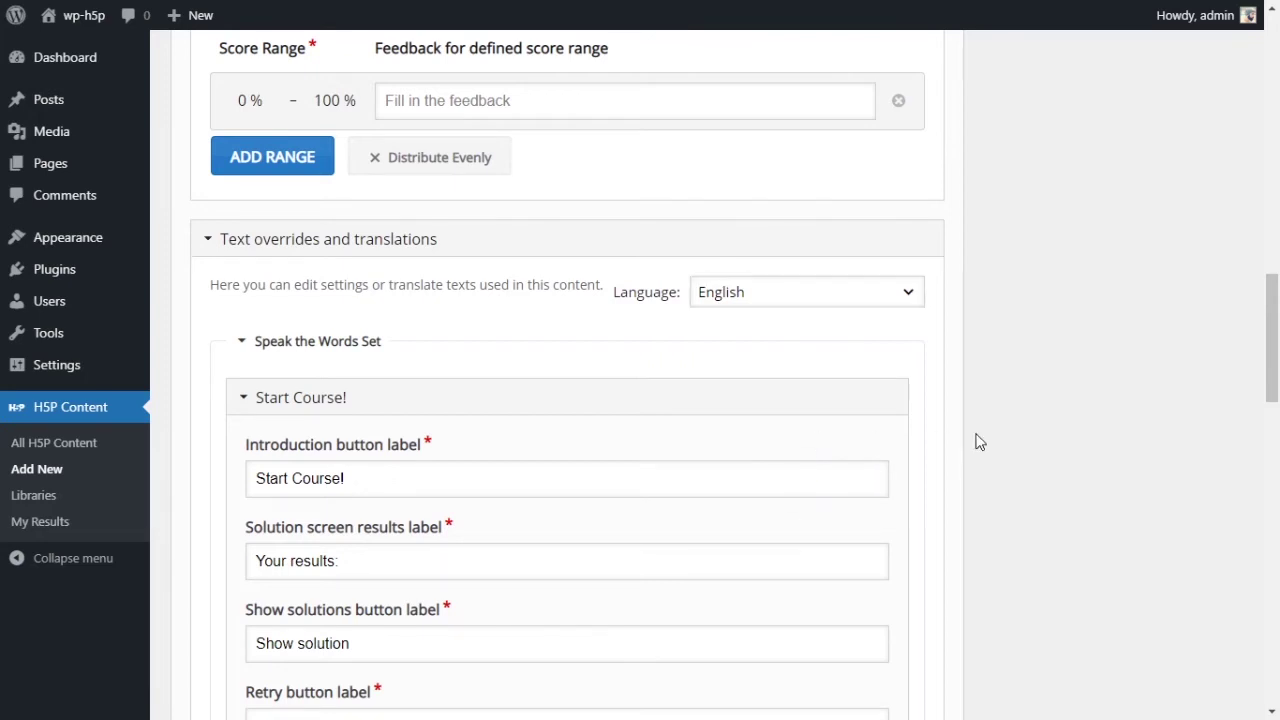
{"action": "left_click", "coordinate": [207, 240]}
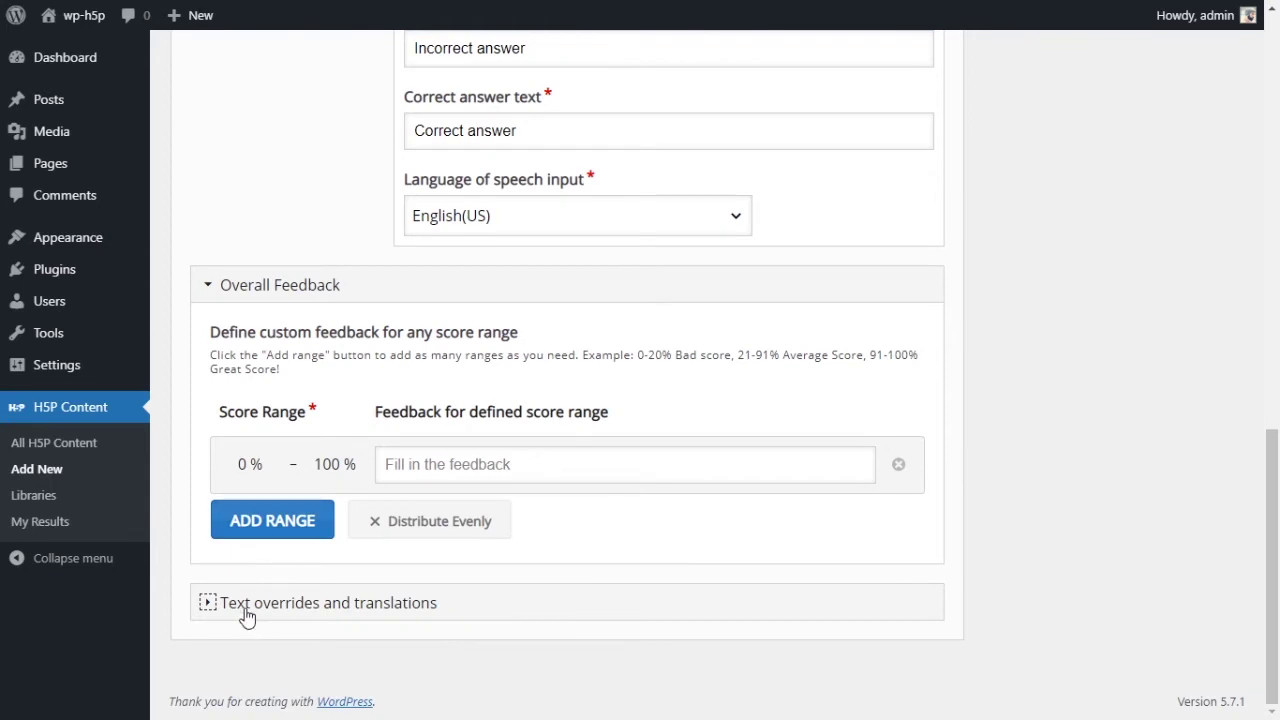
Add a second question to the set and title it "Question 2"
{"action": "scroll", "coordinate": [1085, 488], "scroll_direction": "up", "scroll_amount": 3}
{"action": "scroll", "coordinate": [1085, 479], "scroll_direction": "up", "scroll_amount": 2}
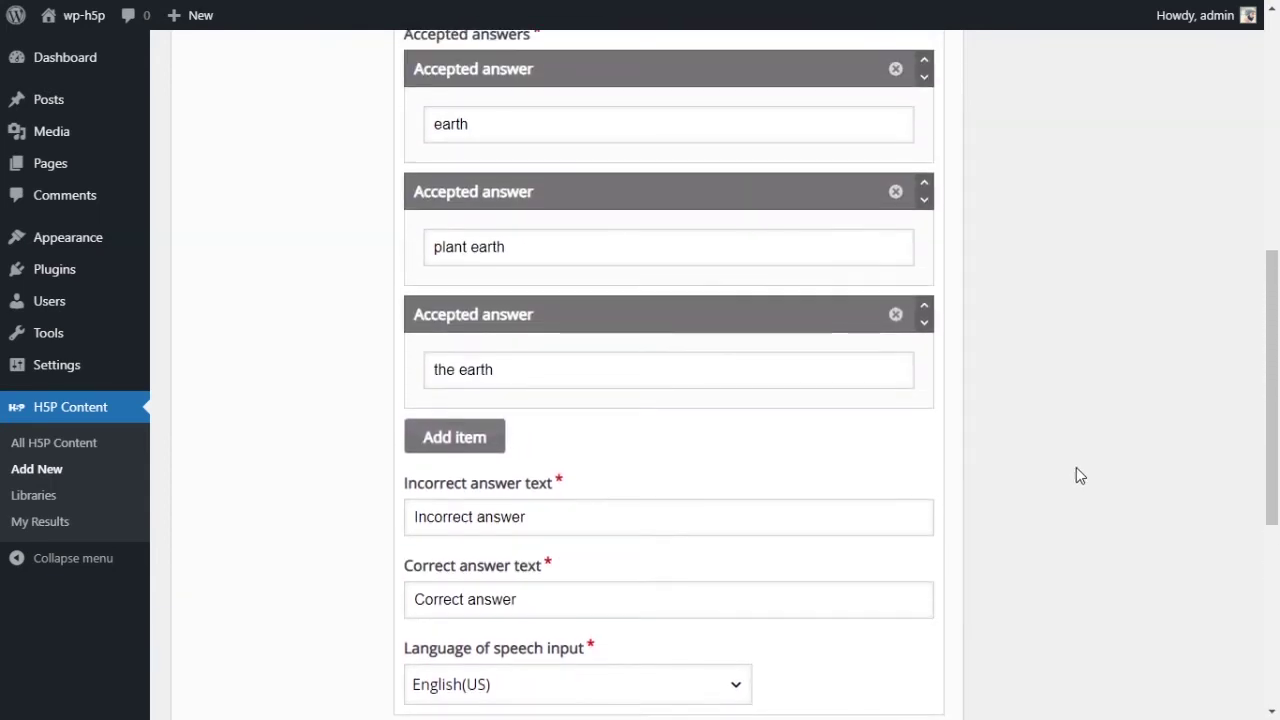
{"action": "scroll", "coordinate": [1073, 466], "scroll_direction": "up", "scroll_amount": 3}
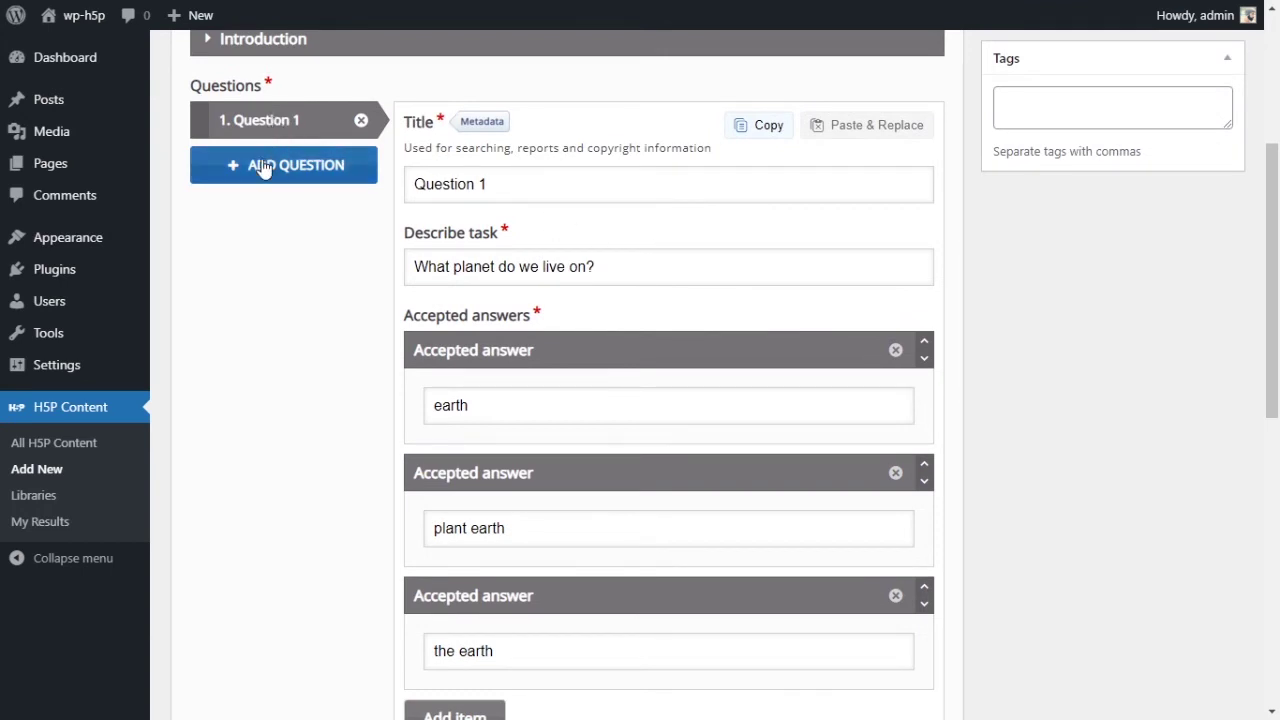
{"action": "left_click", "coordinate": [265, 166]}
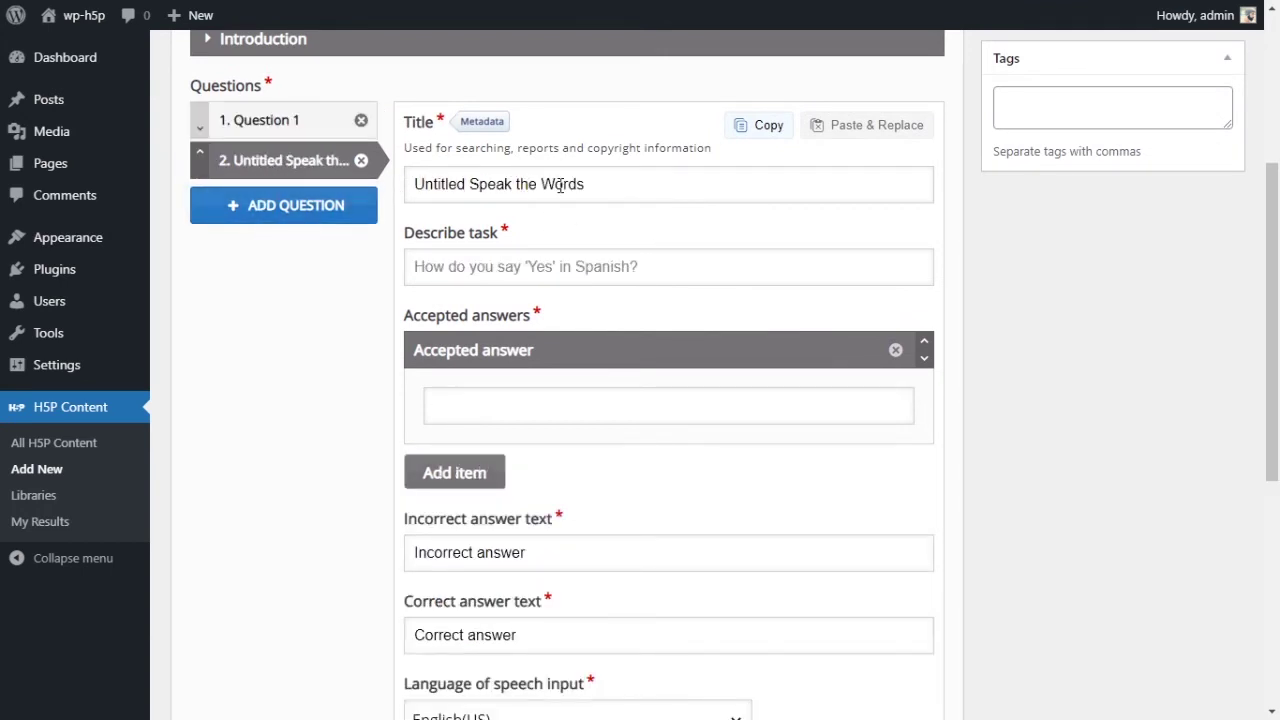
{"action": "scroll", "coordinate": [560, 240], "scroll_direction": "up", "scroll_amount": 1}
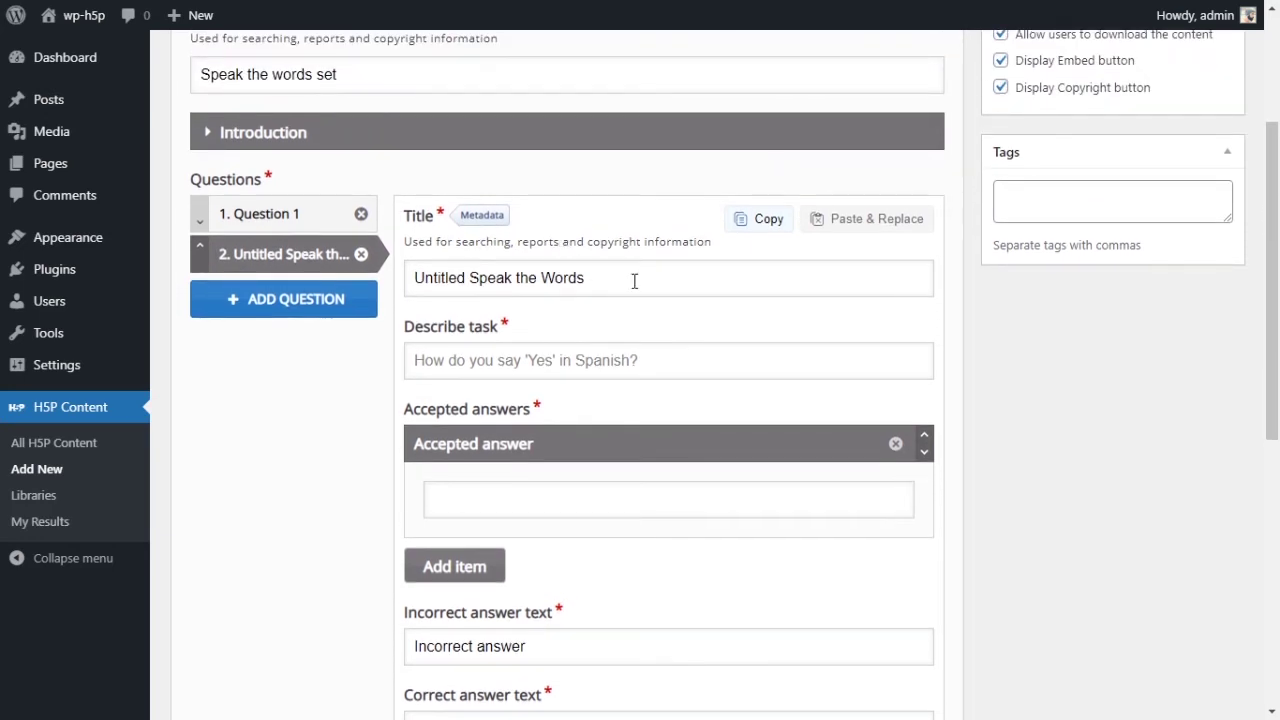
{"action": "triple_click", "coordinate": [634, 281]}
{"action": "type", "text": "Ques"}
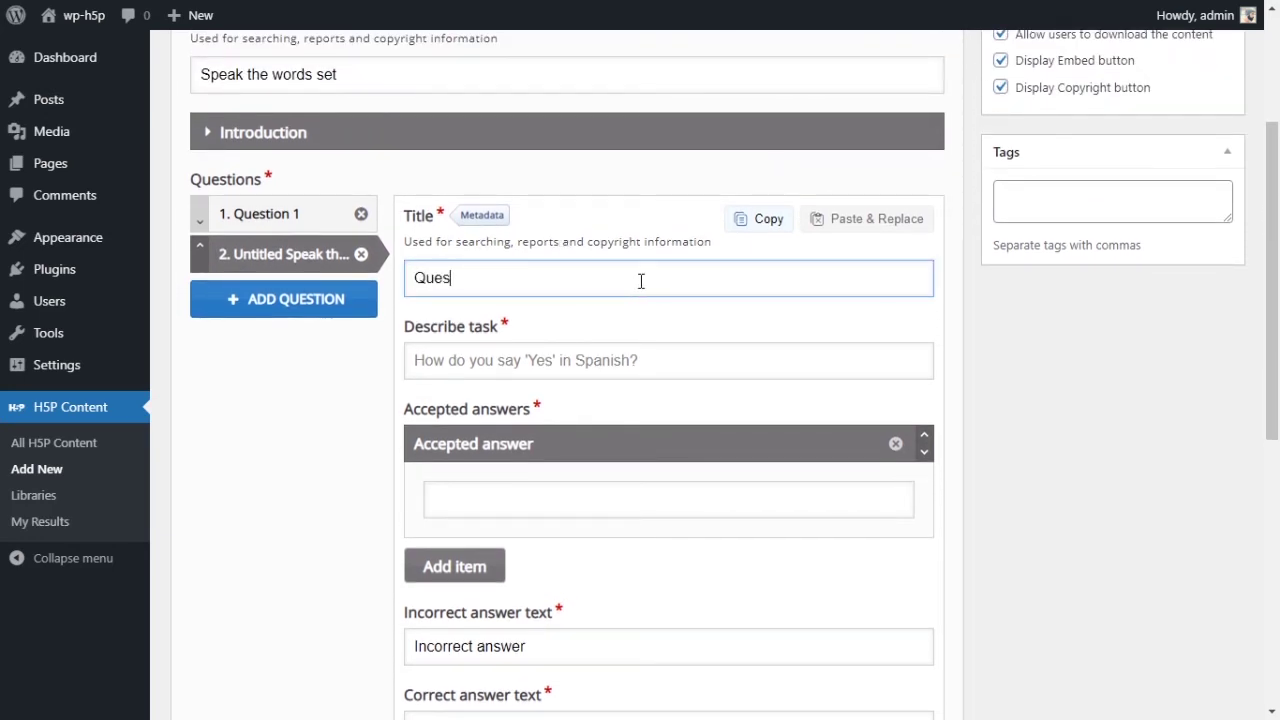
{"action": "type", "text": "tion 2"}
Enter the task description "What is the informal Russian word for "Hello"?" for Question 2
{"action": "left_click", "coordinate": [635, 358]}
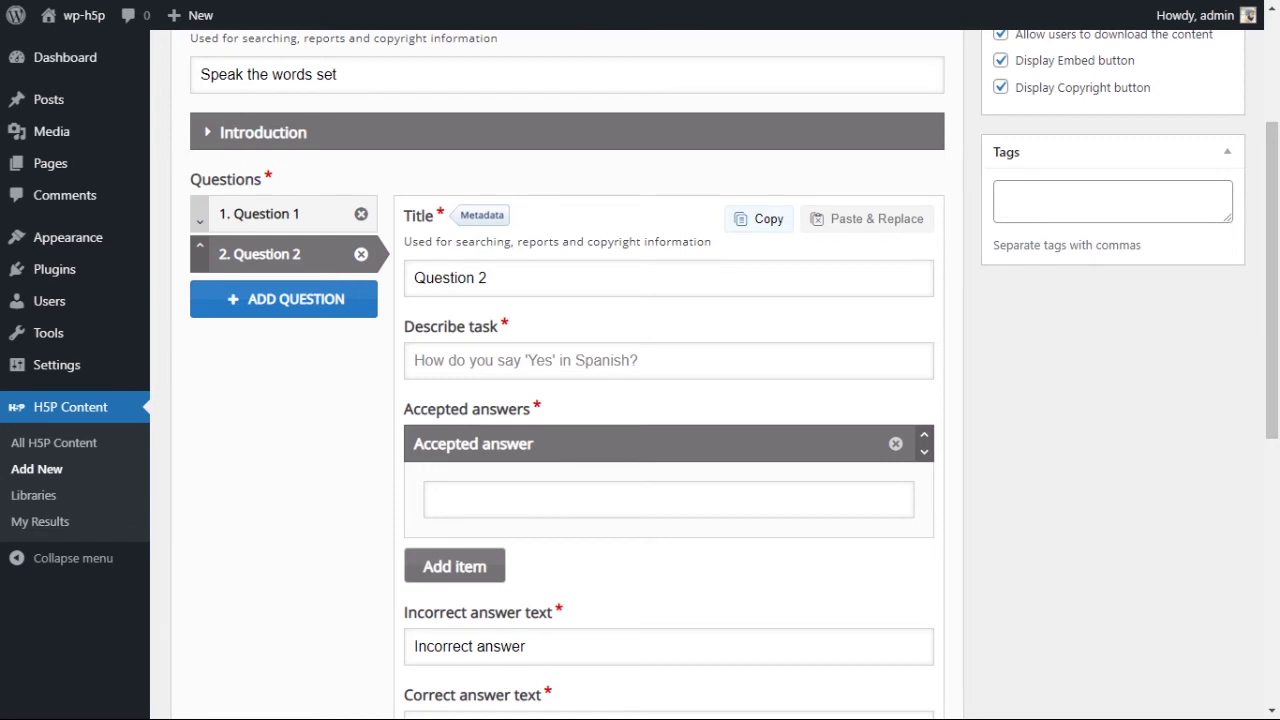
{"action": "left_click", "coordinate": [517, 372]}
{"action": "type", "text": "What is the informal Russian word for \"Hello\"?"}
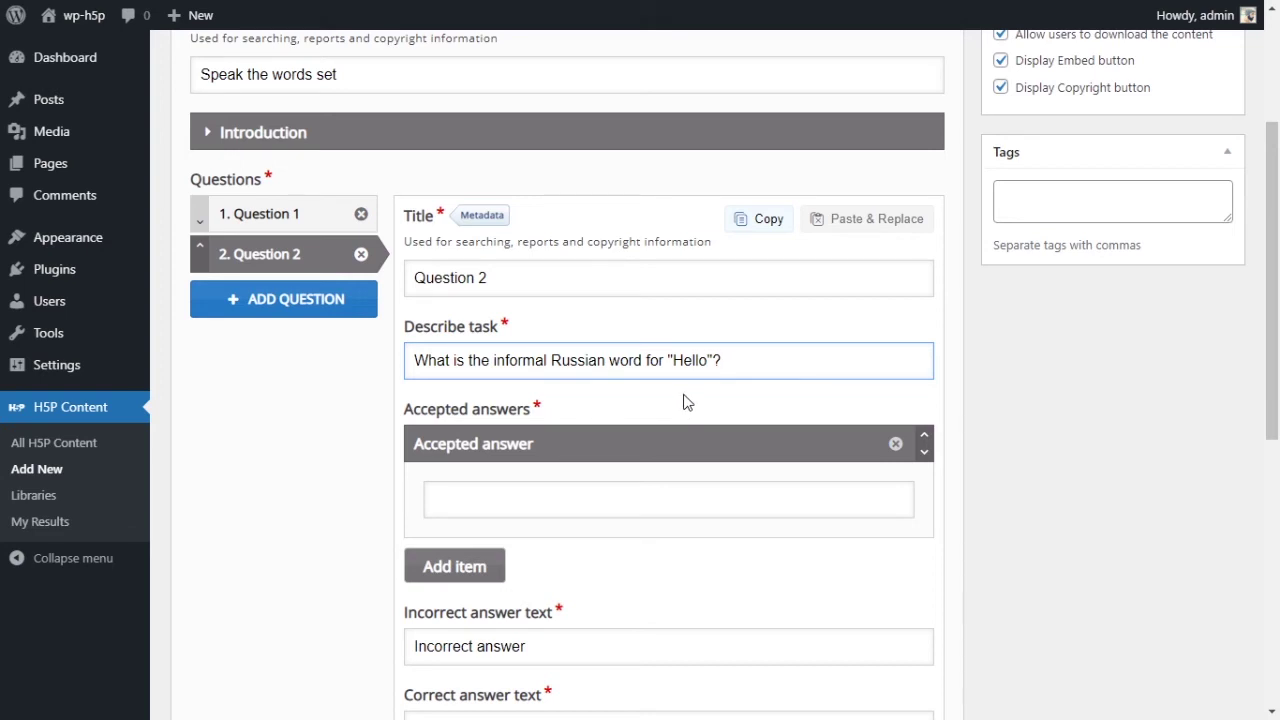
{"action": "left_click", "coordinate": [629, 410]}
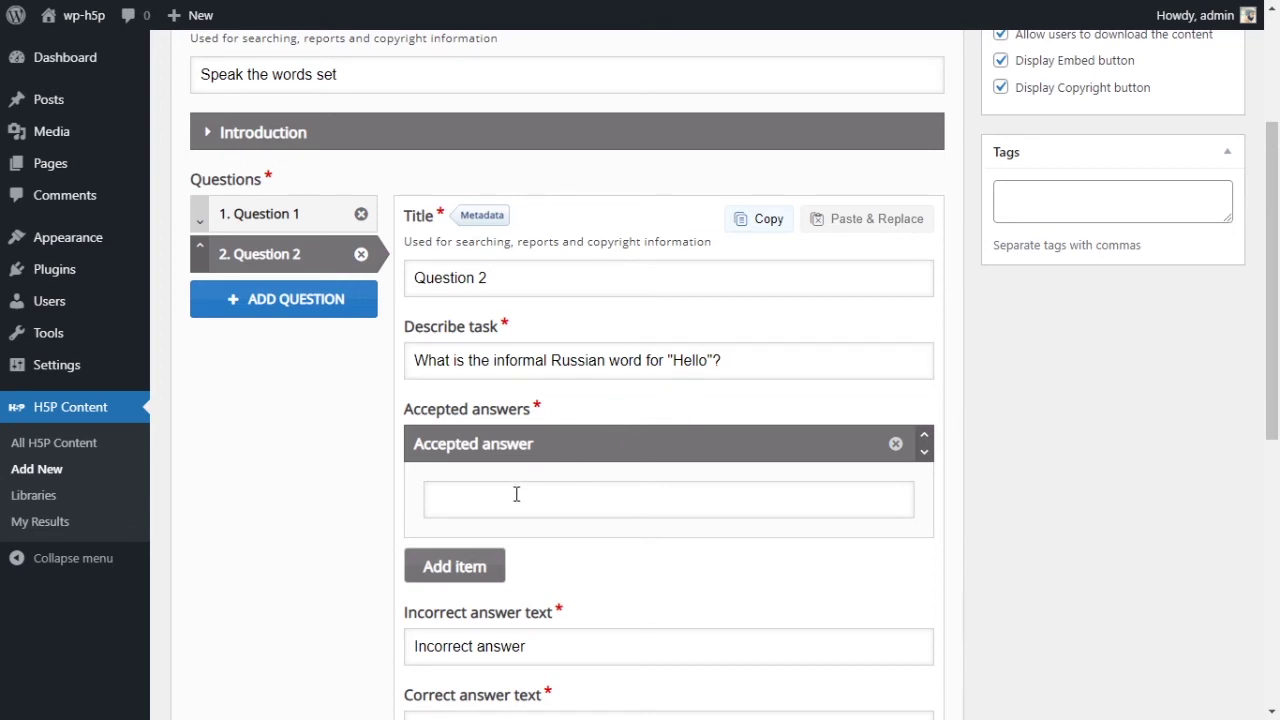
Set Question 2's language of speech input to Russian
{"action": "scroll", "coordinate": [600, 486], "scroll_direction": "down", "scroll_amount": 1}
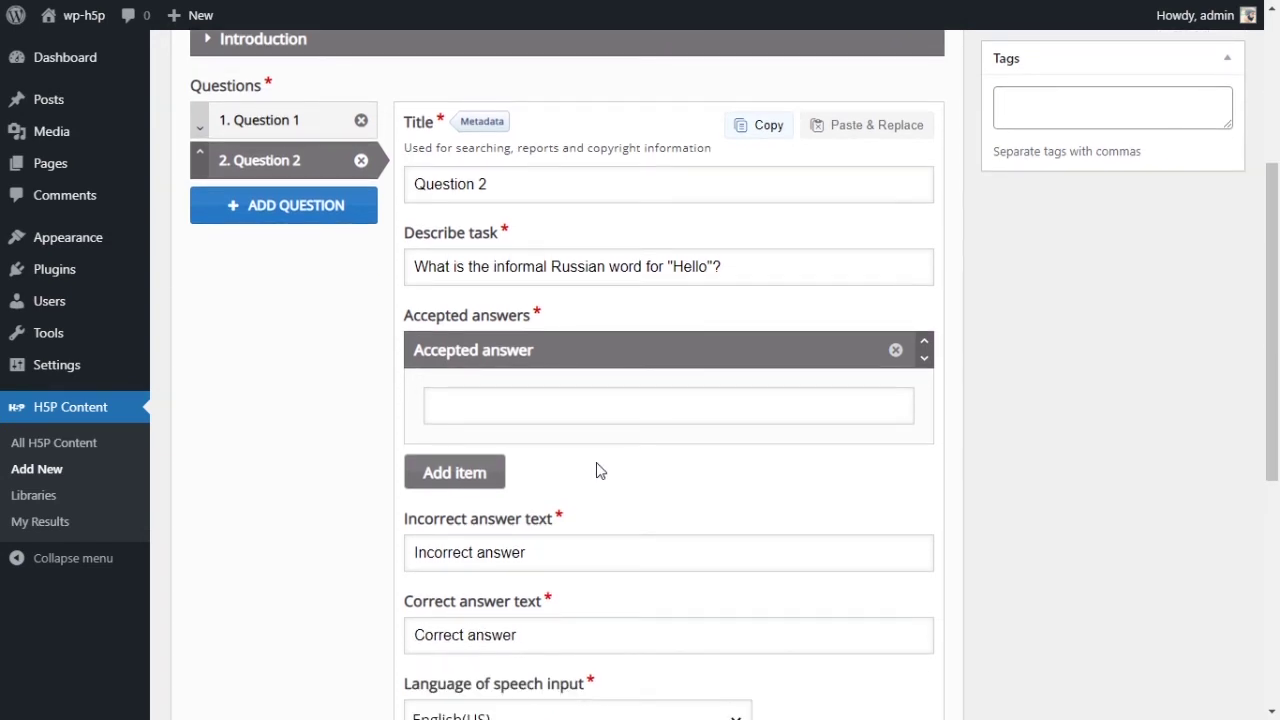
{"action": "scroll", "coordinate": [597, 468], "scroll_direction": "down", "scroll_amount": 1}
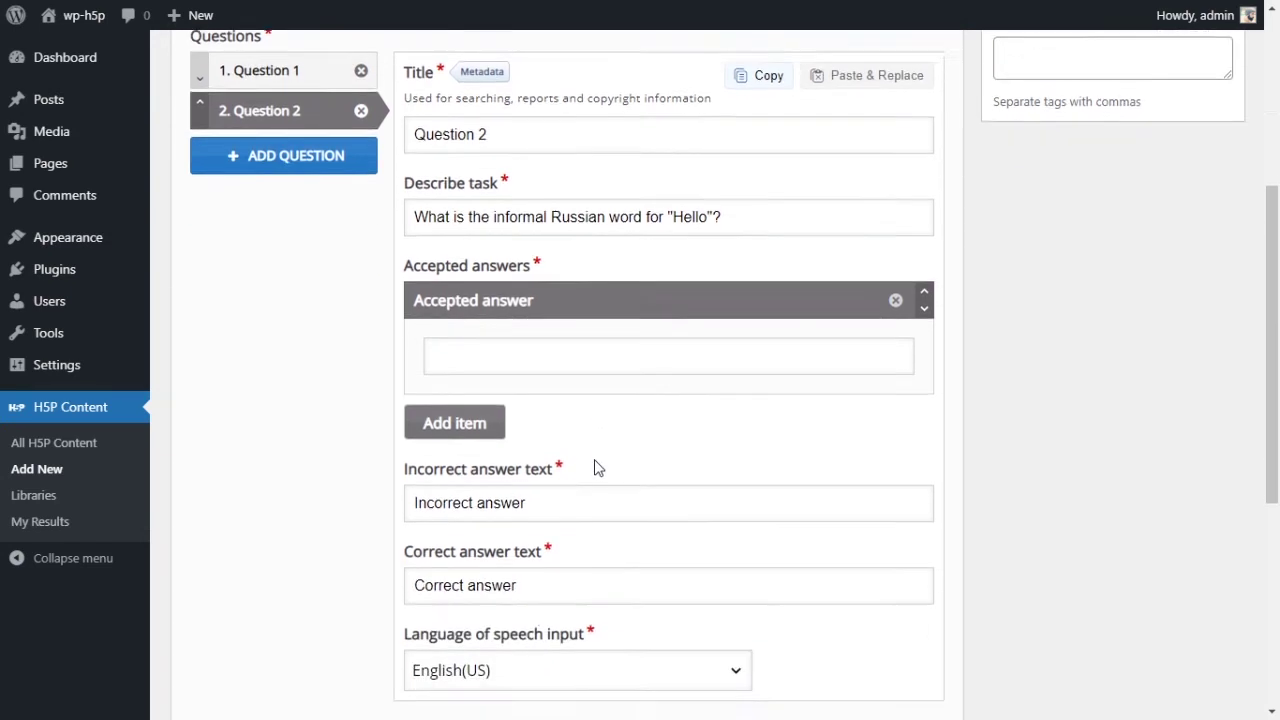
{"action": "left_click", "coordinate": [506, 318]}
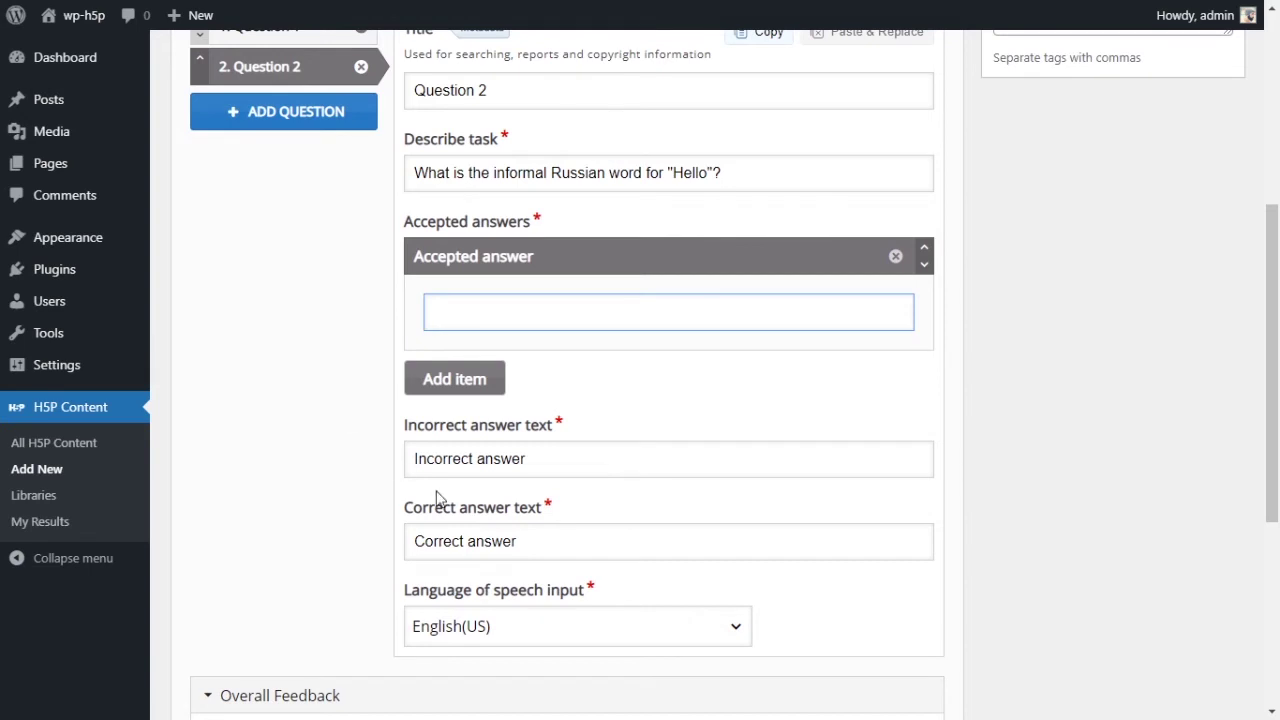
{"action": "scroll", "coordinate": [534, 610], "scroll_direction": "down", "scroll_amount": 1}
{"action": "left_click", "coordinate": [545, 548]}
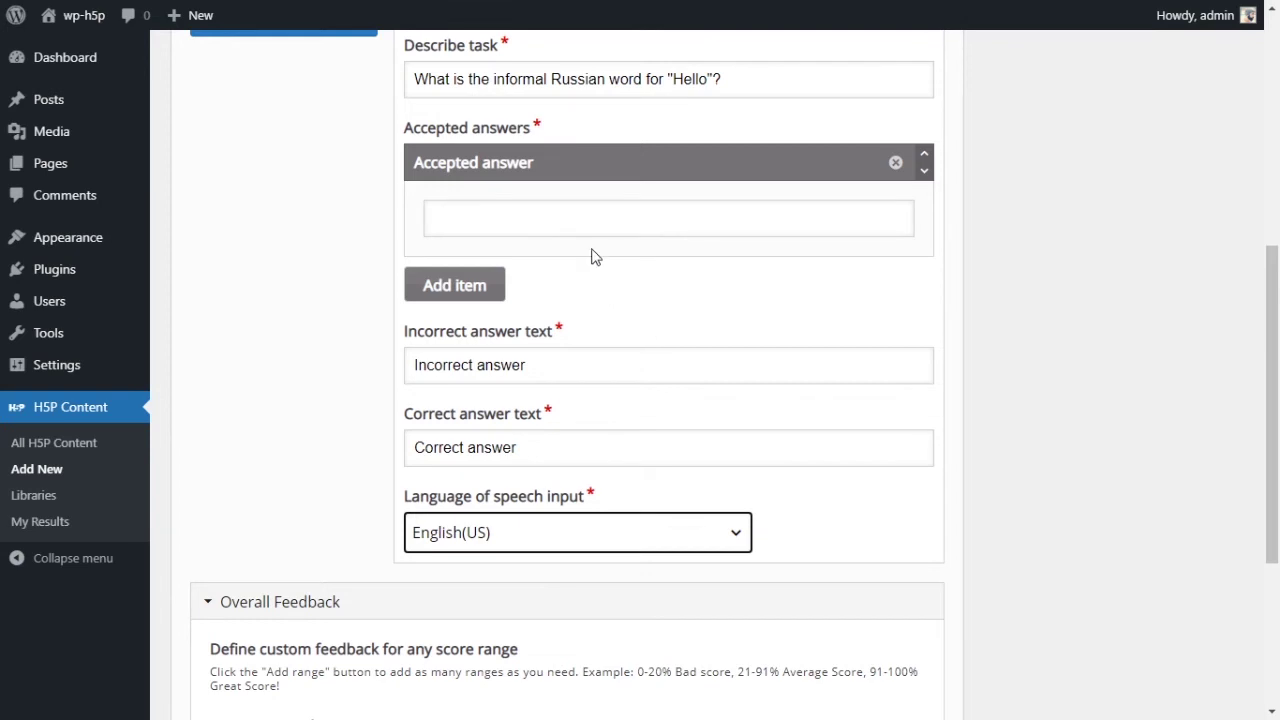
{"action": "key", "text": "r"}
{"action": "scroll", "coordinate": [878, 508], "scroll_direction": "up", "scroll_amount": 3}
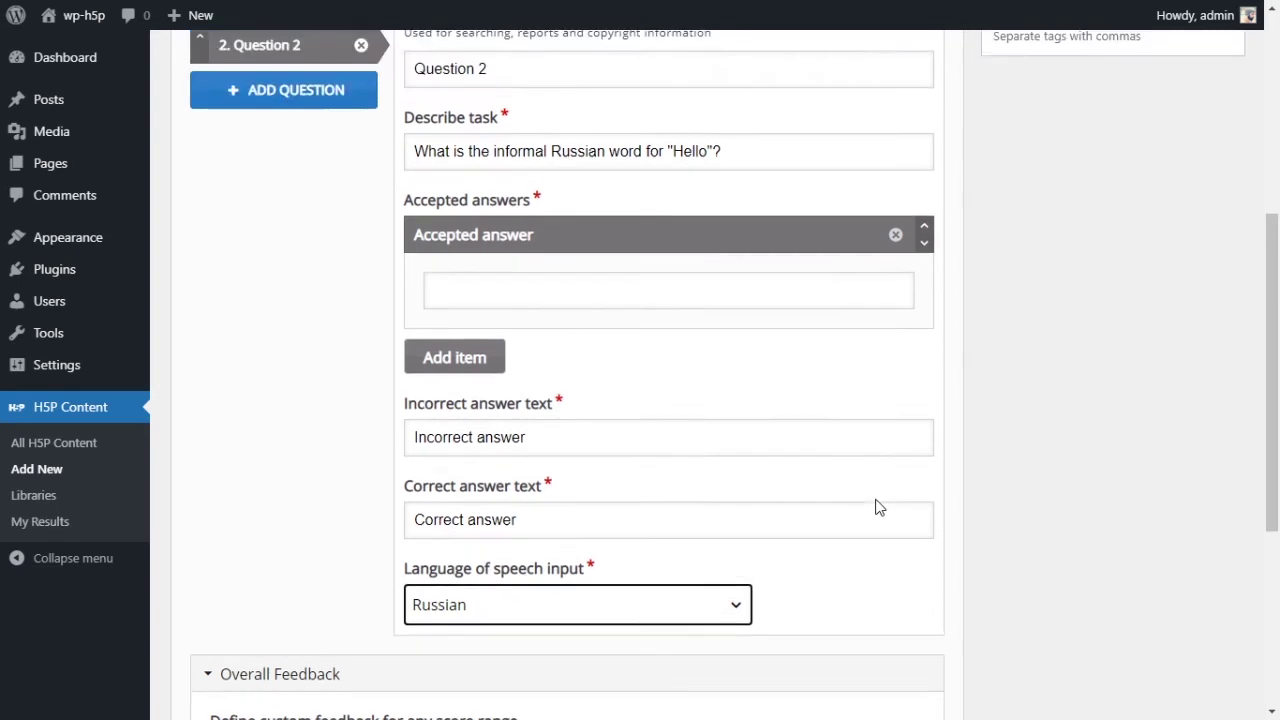
Enter "Привет" in Question 2's accepted answer and move the word to the clipboard, emptying the field
{"action": "left_click", "coordinate": [660, 490]}
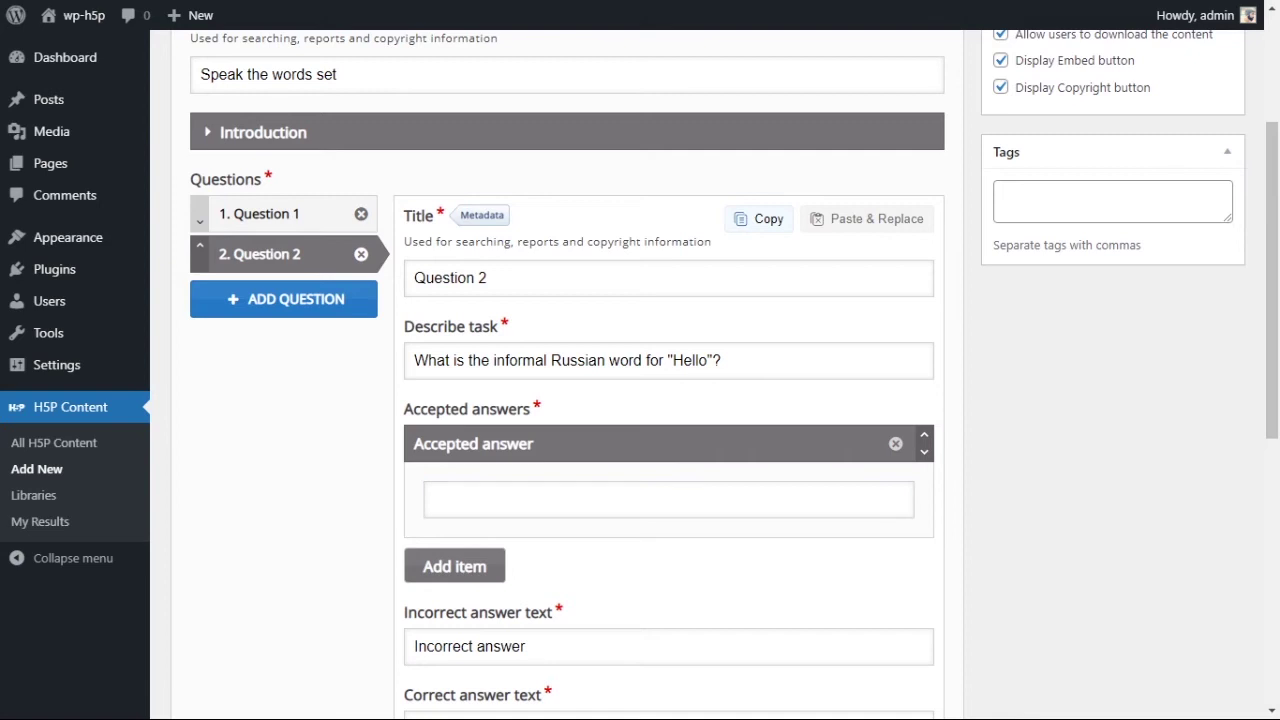
{"action": "left_click", "coordinate": [600, 490]}
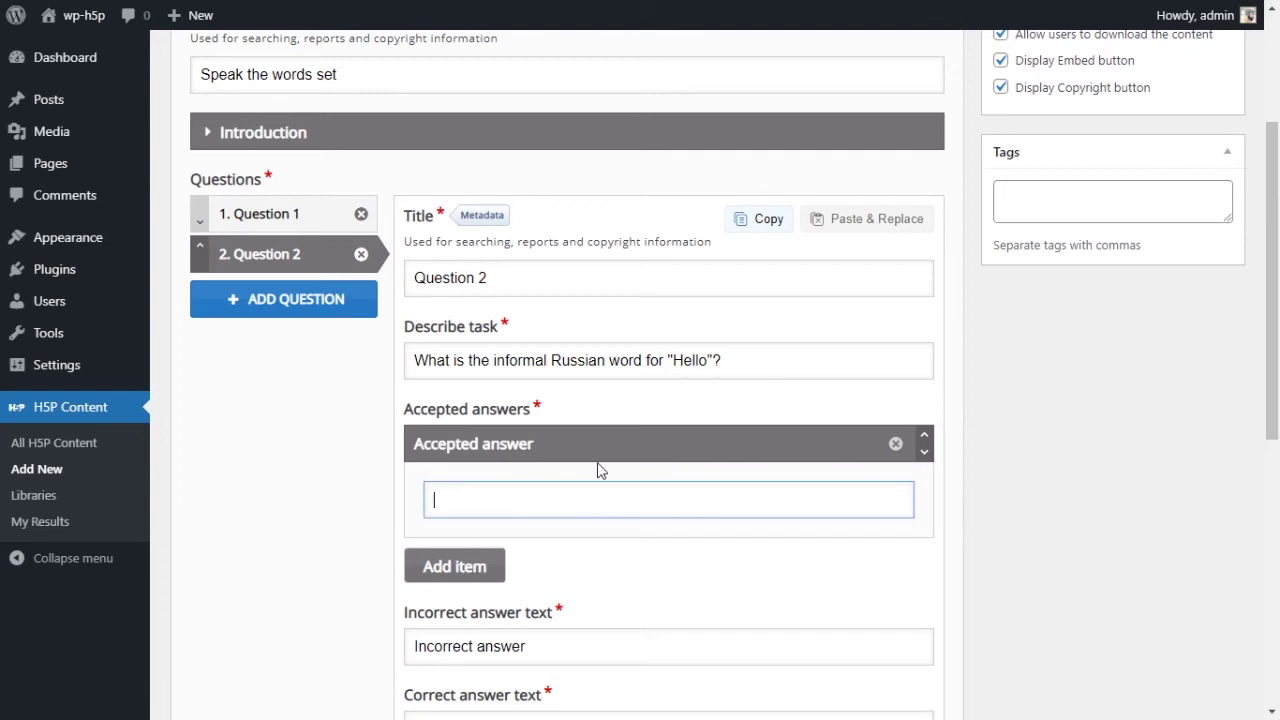
{"action": "type", "text": "Привет"}
{"action": "left_click_drag", "start_coordinate": [511, 500], "coordinate": [417, 506]}
{"action": "key", "text": "ctrl+c"}
{"action": "key", "text": "BackSpace"}
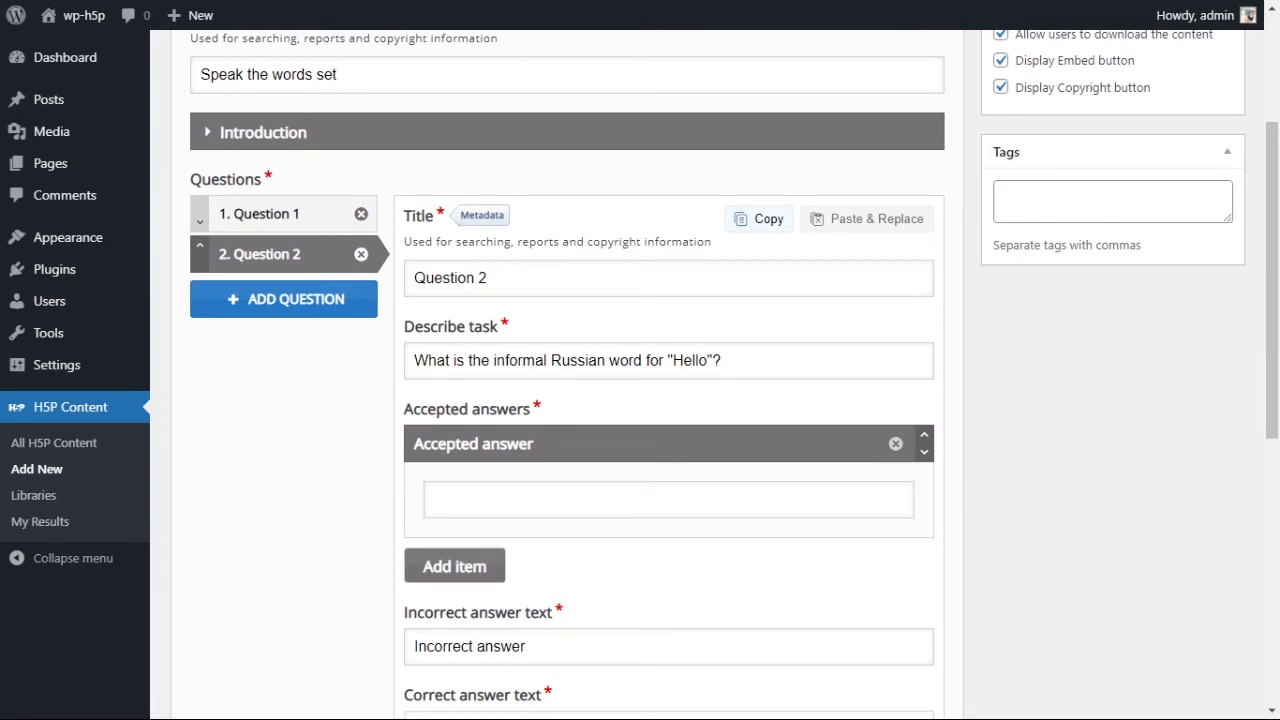
Enter "Privet" in Latin letters as Question 2's accepted answer
{"action": "left_click", "coordinate": [491, 514]}
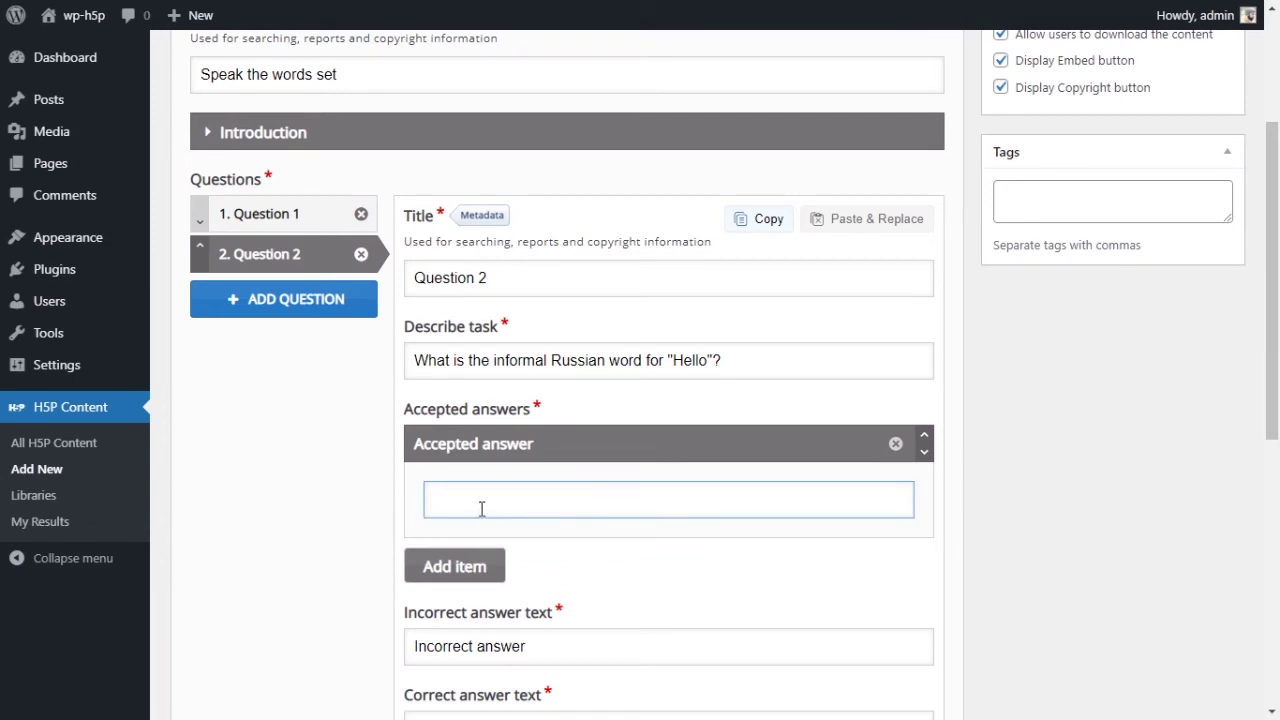
{"action": "type", "text": "Privet"}
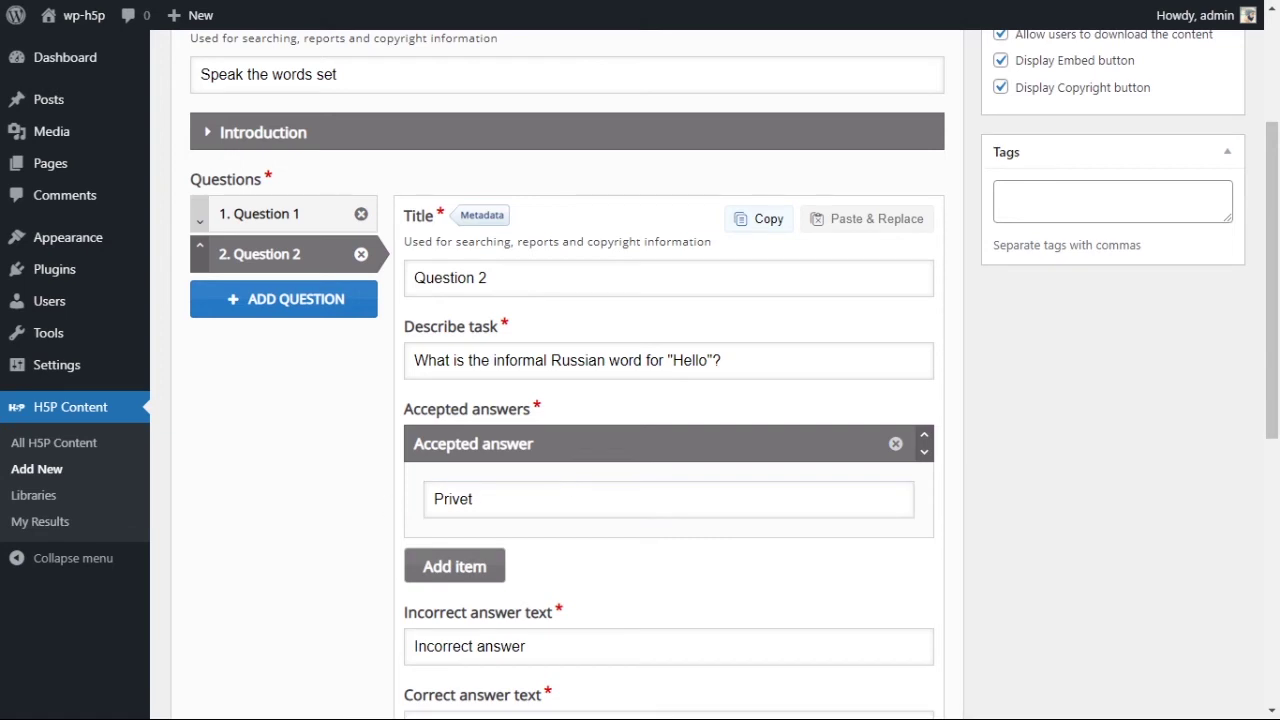
Replace Question 2's accepted answer with the Cyrillic spelling "Привет"
{"action": "left_click", "coordinate": [520, 491]}
{"action": "double_click", "coordinate": [502, 504]}
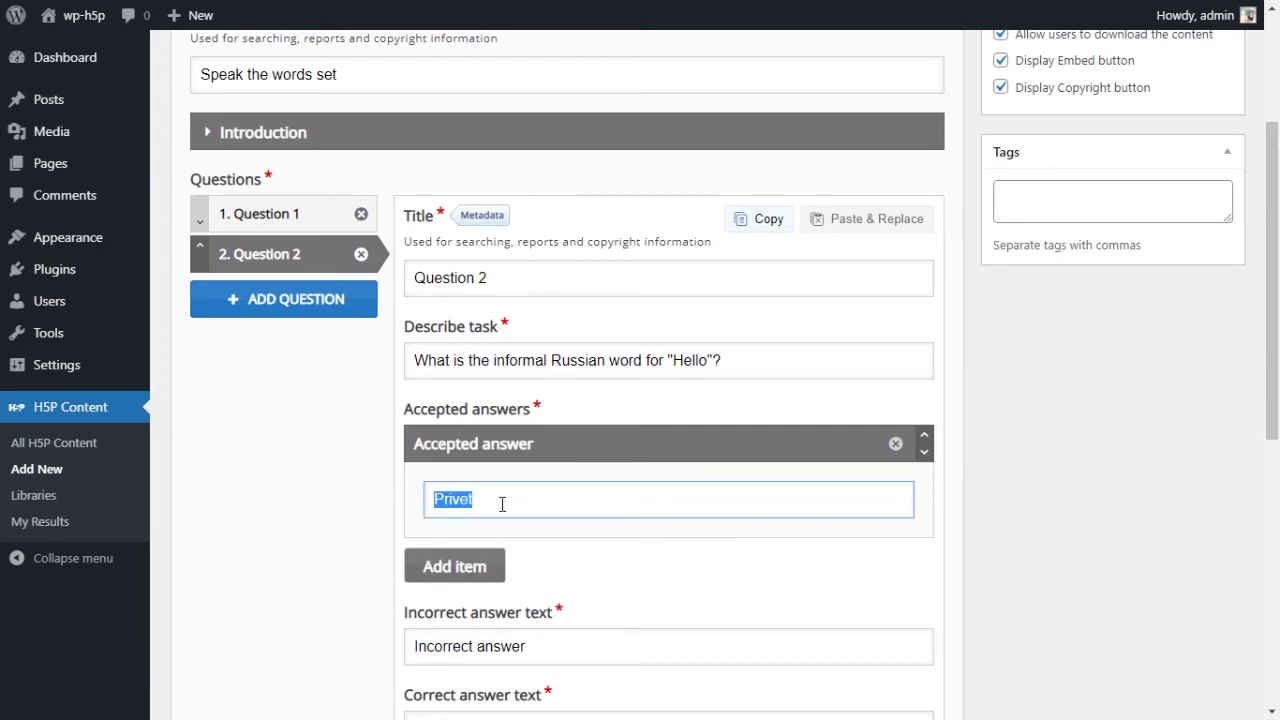
{"action": "key", "text": "alt+Tab"}
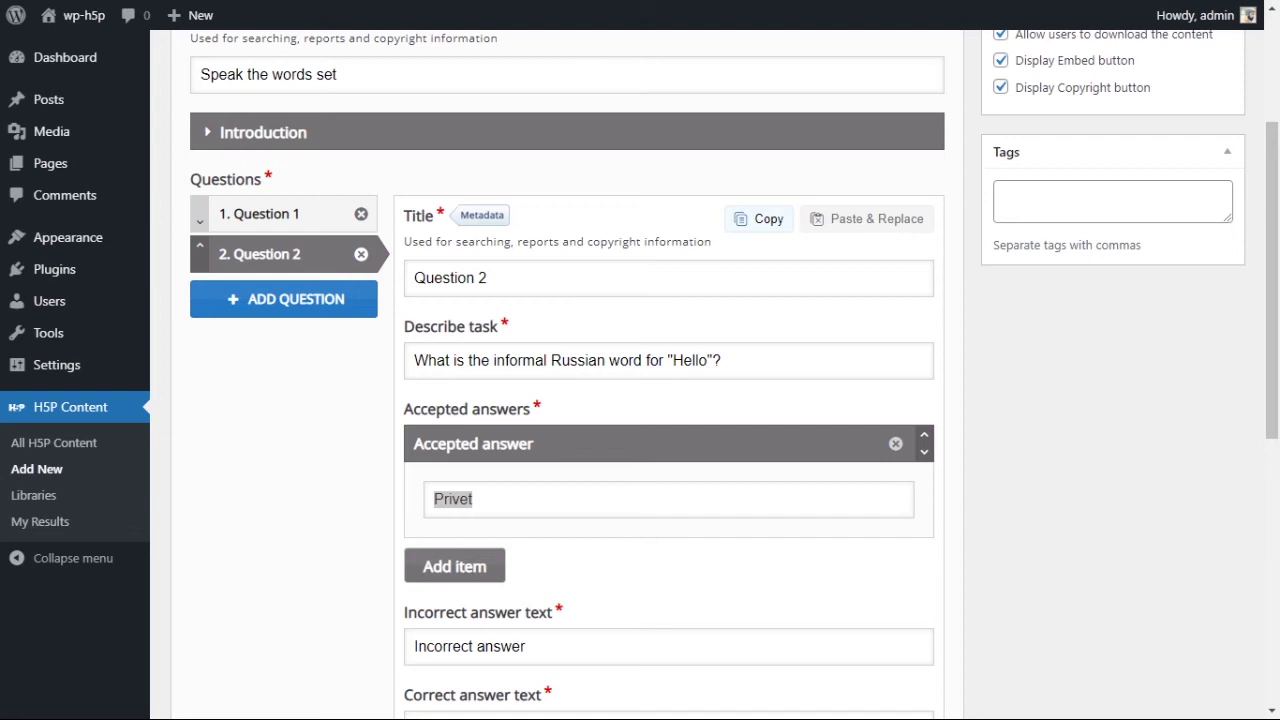
{"action": "key", "text": "alt+Tab"}
{"action": "scroll", "coordinate": [606, 494], "scroll_direction": "down", "scroll_amount": 3}
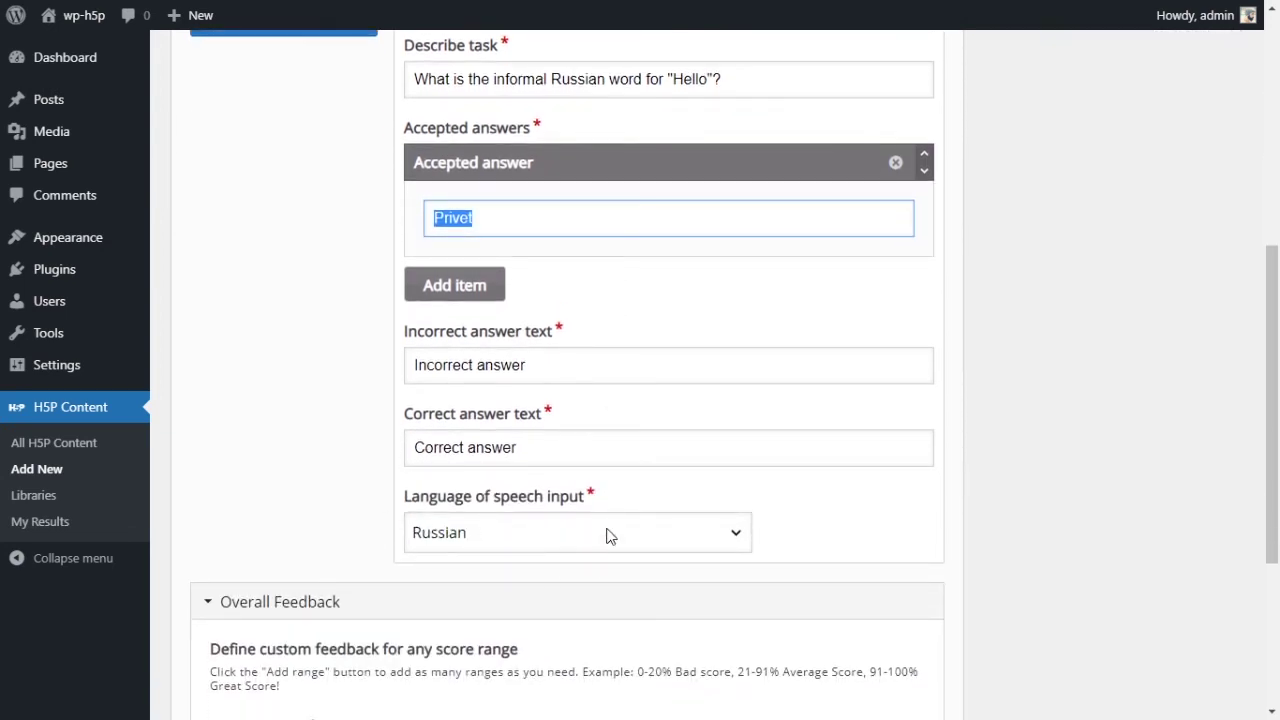
{"action": "scroll", "coordinate": [709, 523], "scroll_direction": "up", "scroll_amount": 1}
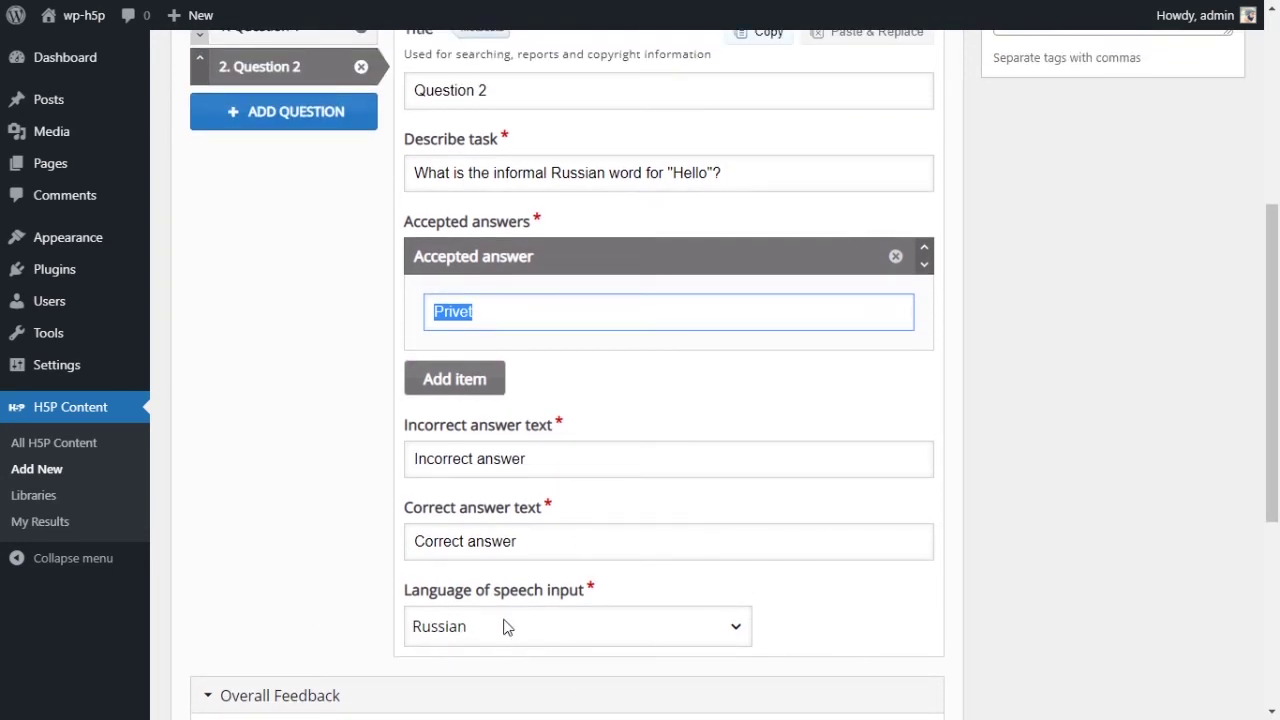
{"action": "left_click", "coordinate": [486, 380]}
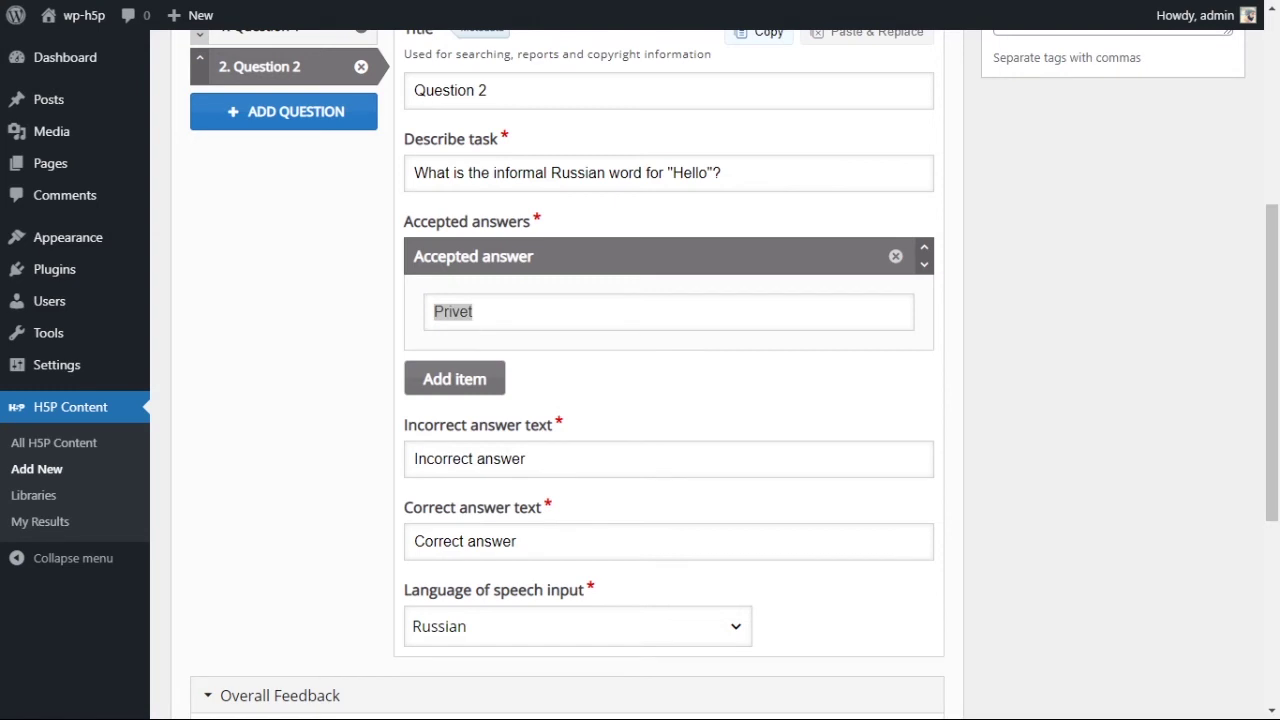
{"action": "key", "text": "alt+Tab"}
{"action": "key", "text": "ctrl+v"}
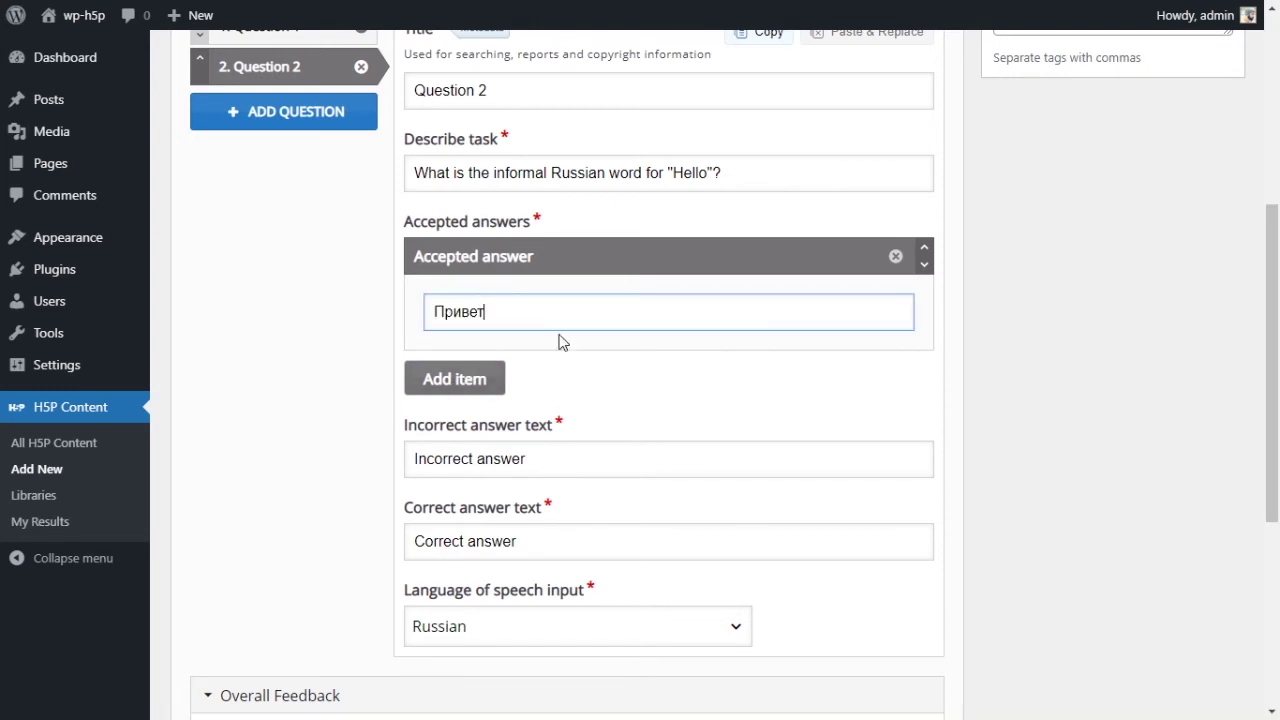
Review Question 2's task description, accepted answer and language of speech input
{"action": "scroll", "coordinate": [641, 360], "scroll_direction": "up", "scroll_amount": 1}
{"action": "left_click", "coordinate": [578, 268]}
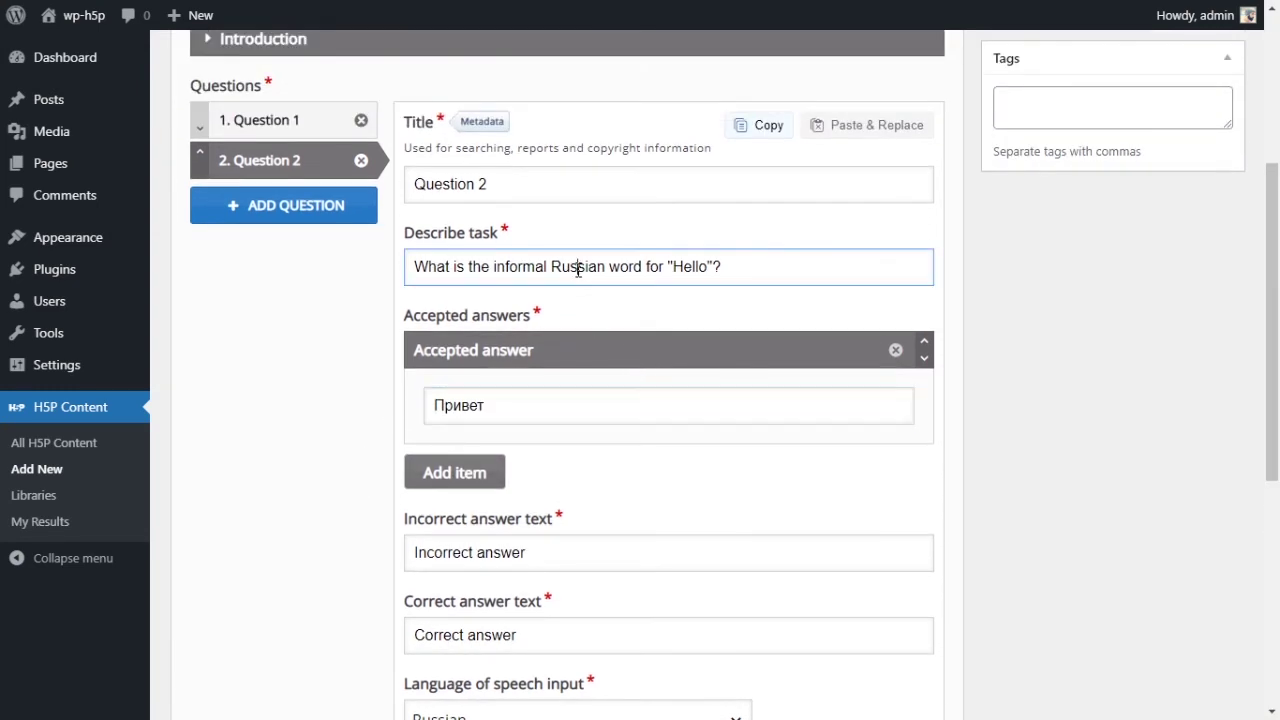
{"action": "left_click", "coordinate": [598, 391]}
{"action": "scroll", "coordinate": [621, 453], "scroll_direction": "down", "scroll_amount": 1}
{"action": "scroll", "coordinate": [620, 447], "scroll_direction": "up", "scroll_amount": 1}
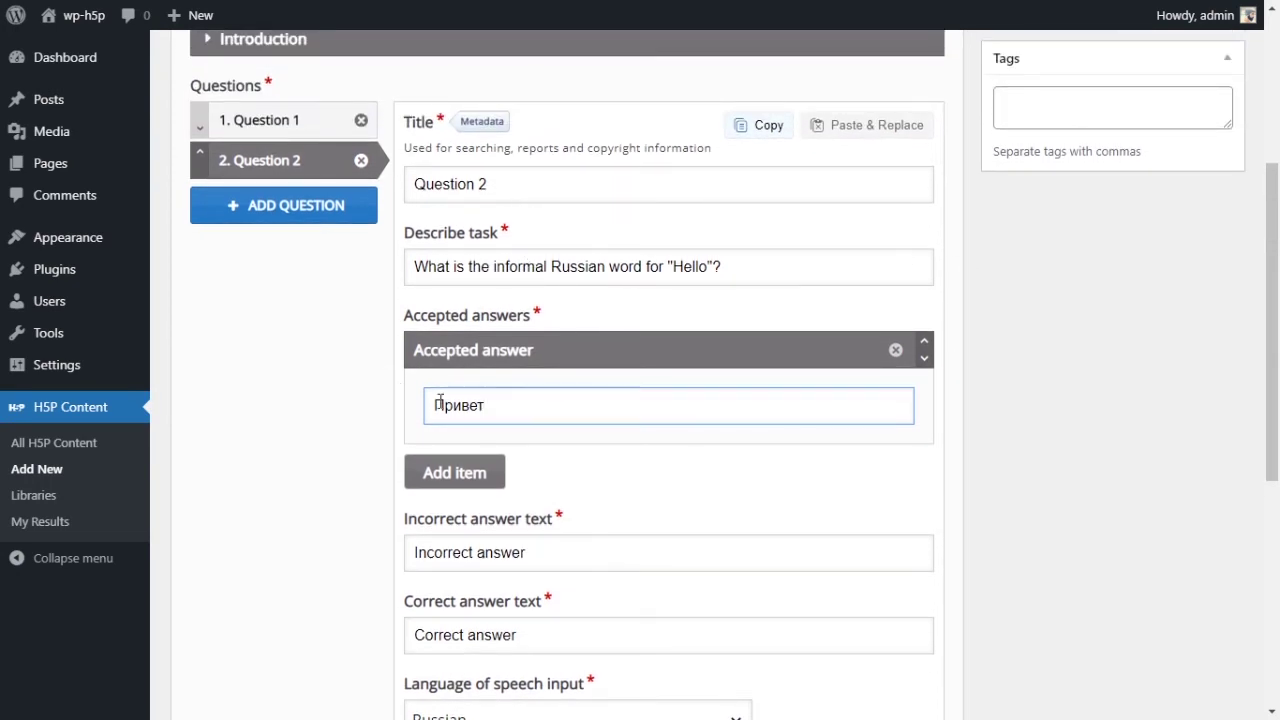
{"action": "scroll", "coordinate": [594, 479], "scroll_direction": "down", "scroll_amount": 3}
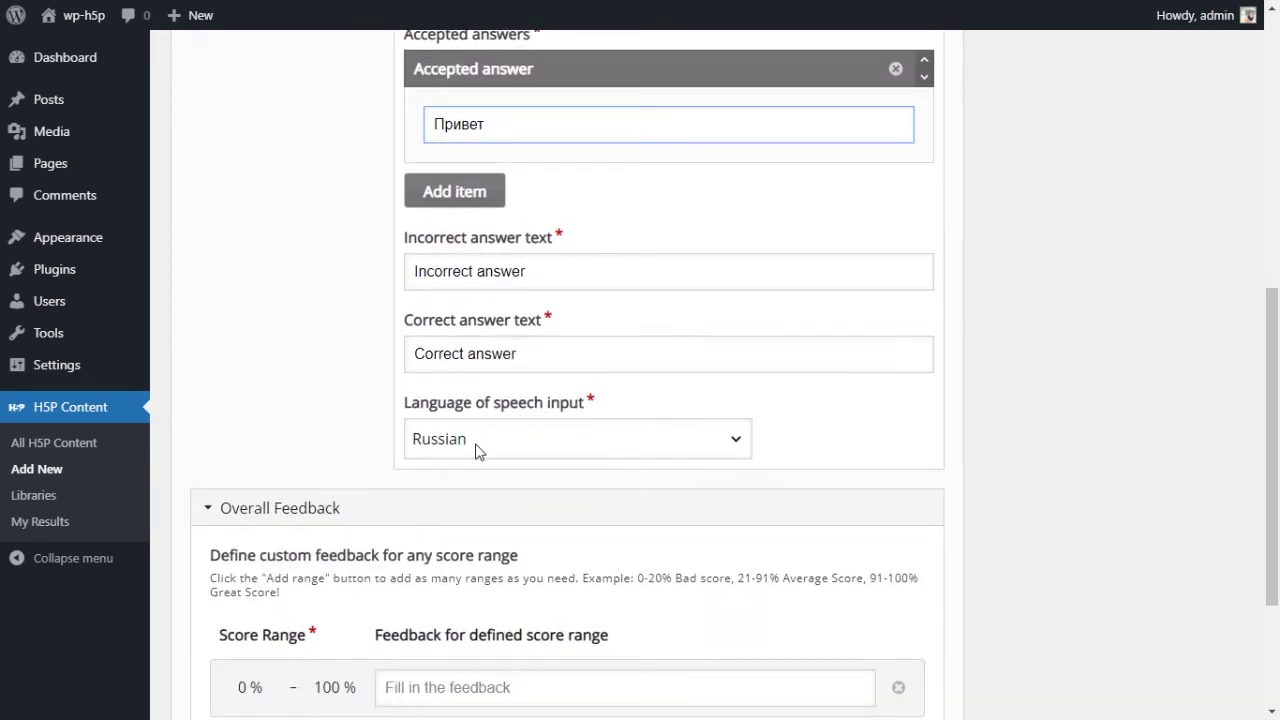
{"action": "scroll", "coordinate": [476, 450], "scroll_direction": "up", "scroll_amount": 5}
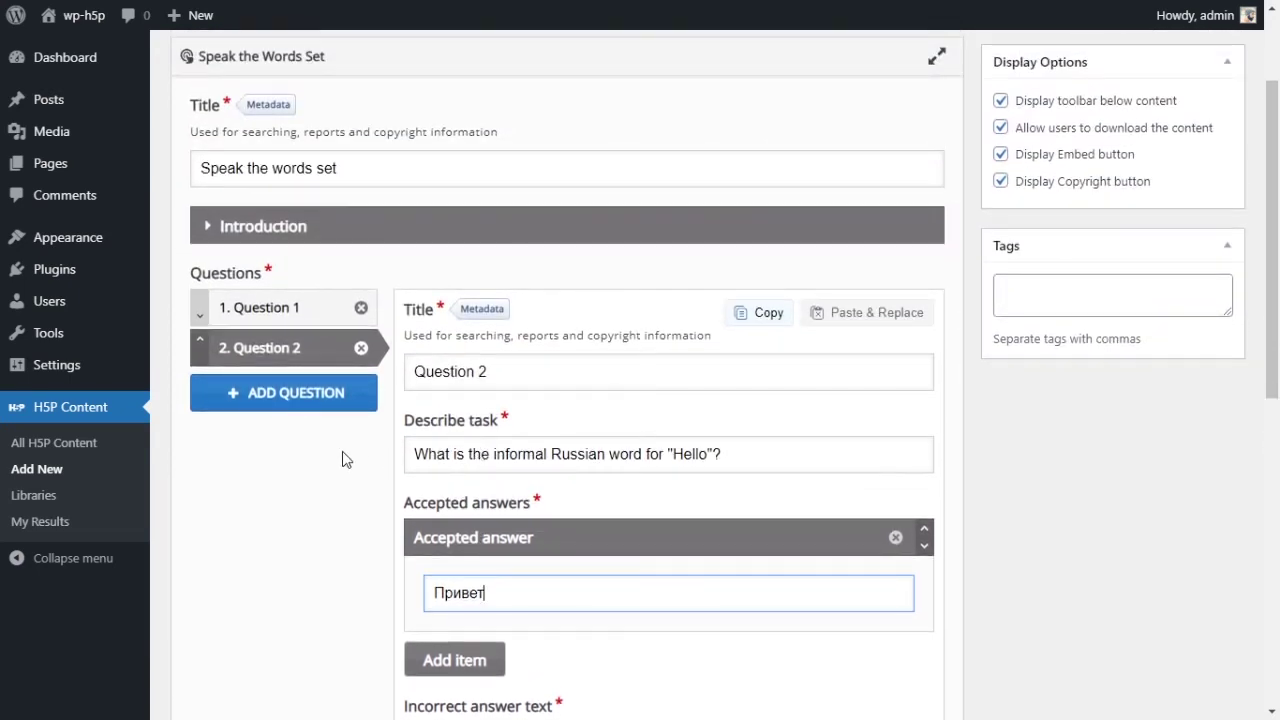
Add a third question to the set and title it "Question 3"
{"action": "left_click", "coordinate": [285, 400]}
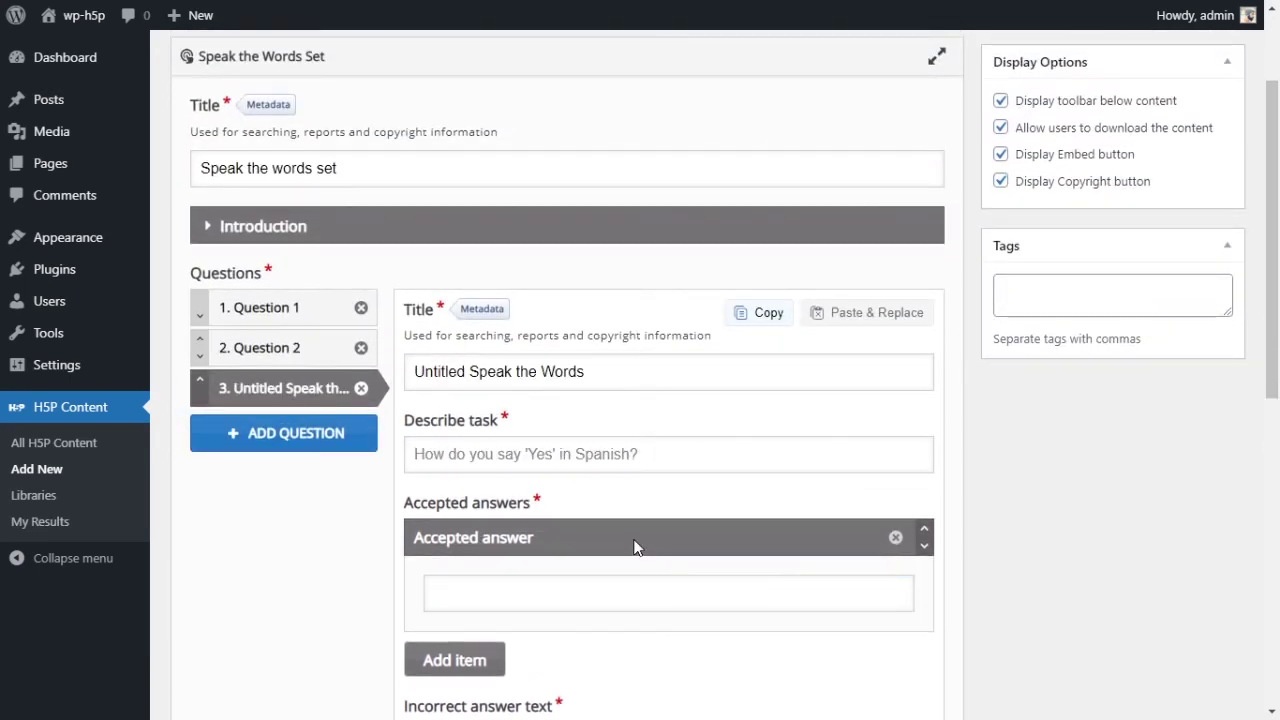
{"action": "triple_click", "coordinate": [612, 368]}
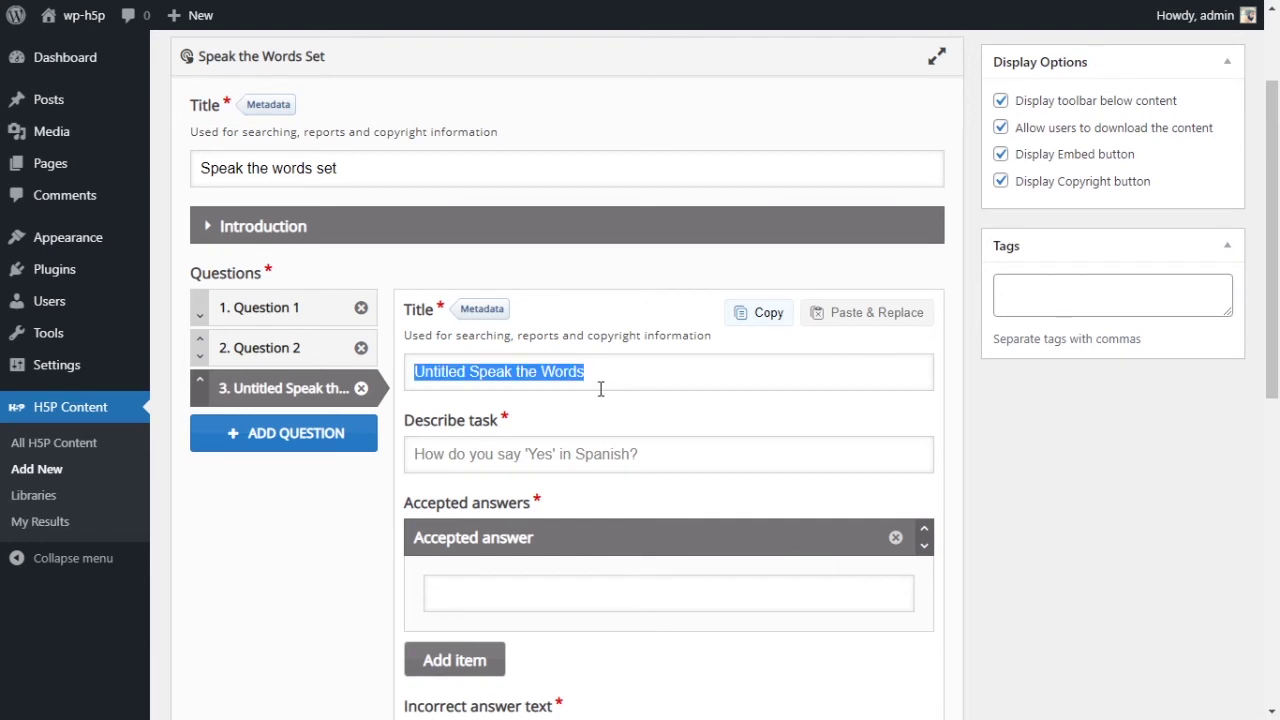
{"action": "triple_click", "coordinate": [601, 389]}
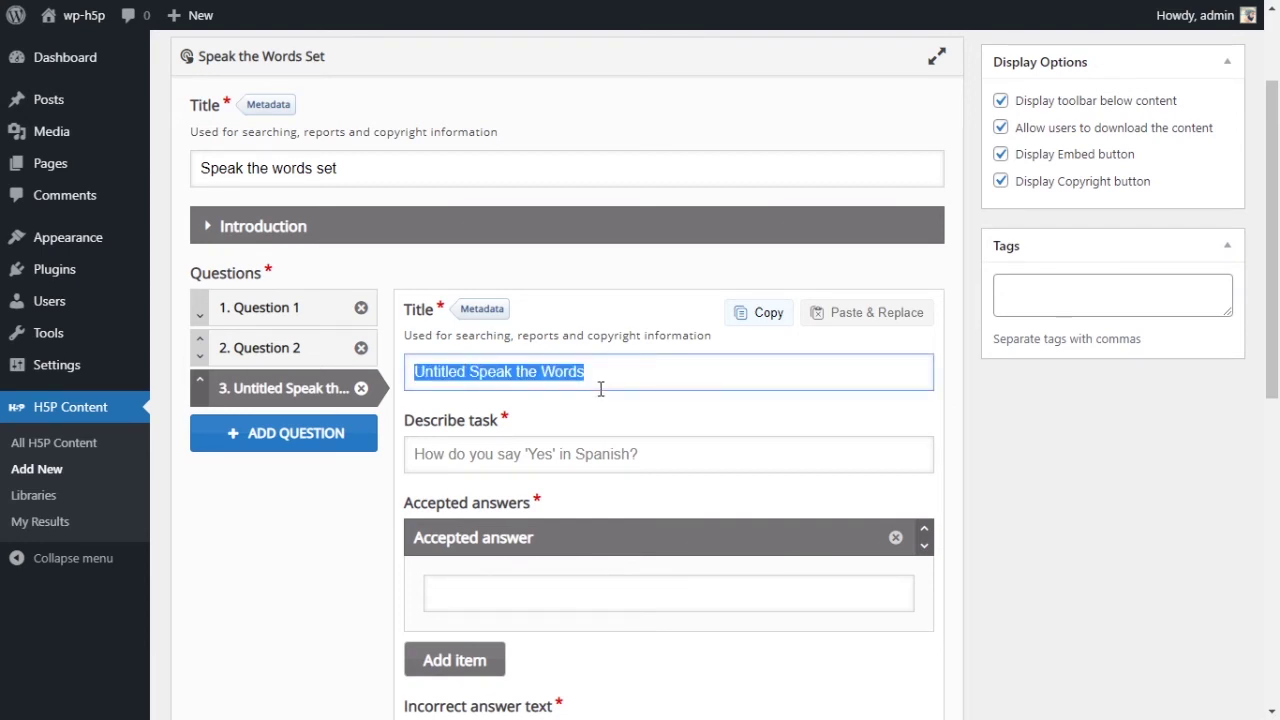
{"action": "type", "text": "Question 3"}
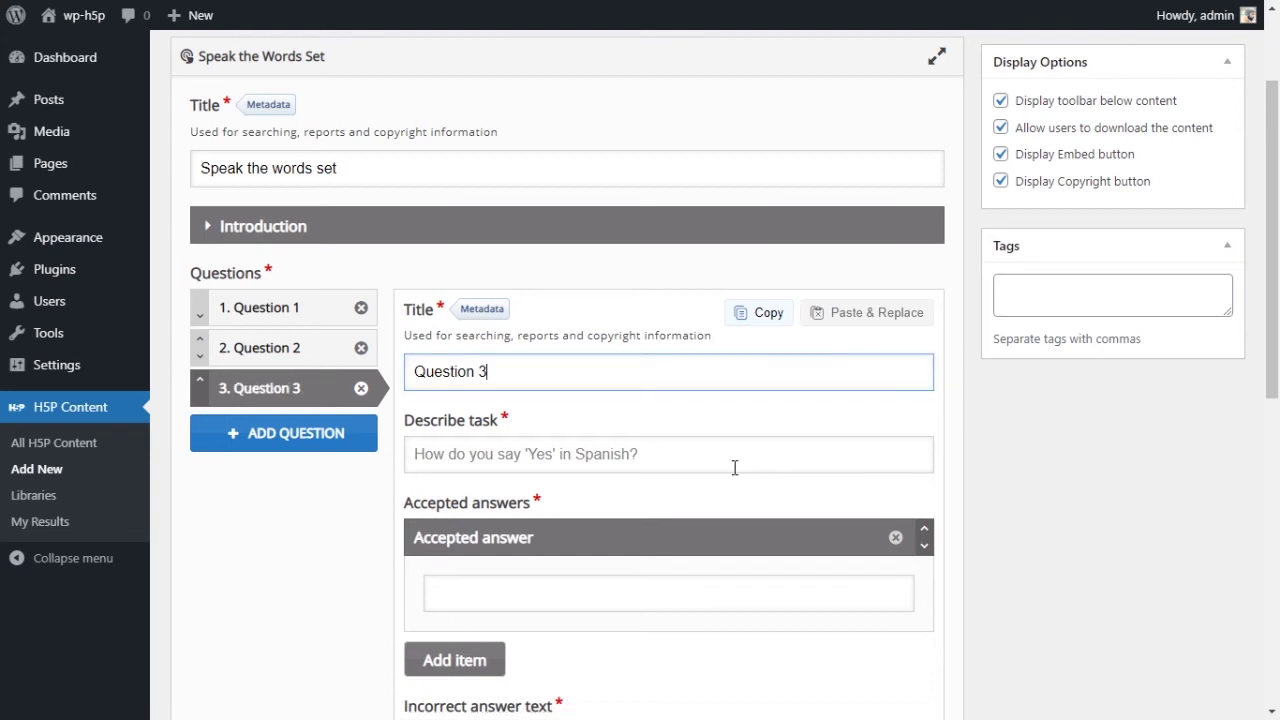
Describe Question 3's task as: Speak the following phrase: "The boy walked to school by himself"
{"action": "left_click", "coordinate": [723, 463]}
{"action": "scroll", "coordinate": [668, 460], "scroll_direction": "down", "scroll_amount": 1}
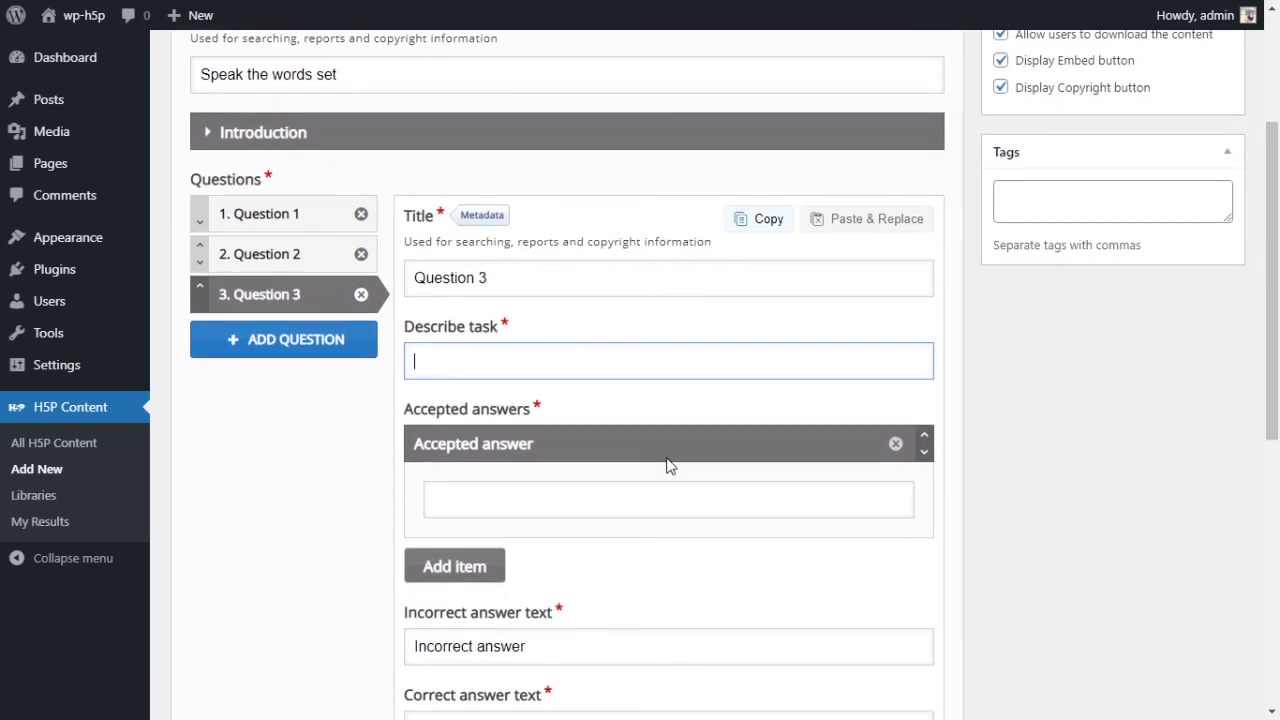
{"action": "left_click", "coordinate": [668, 463]}
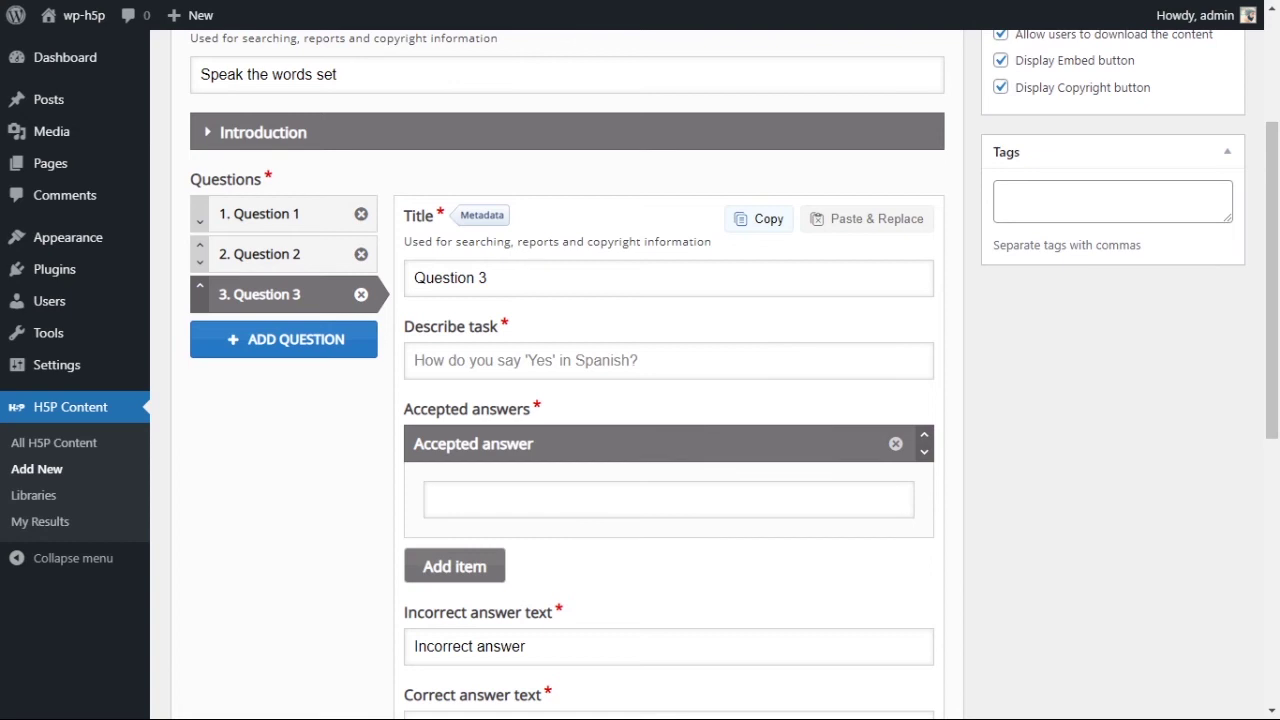
{"action": "left_click", "coordinate": [668, 360]}
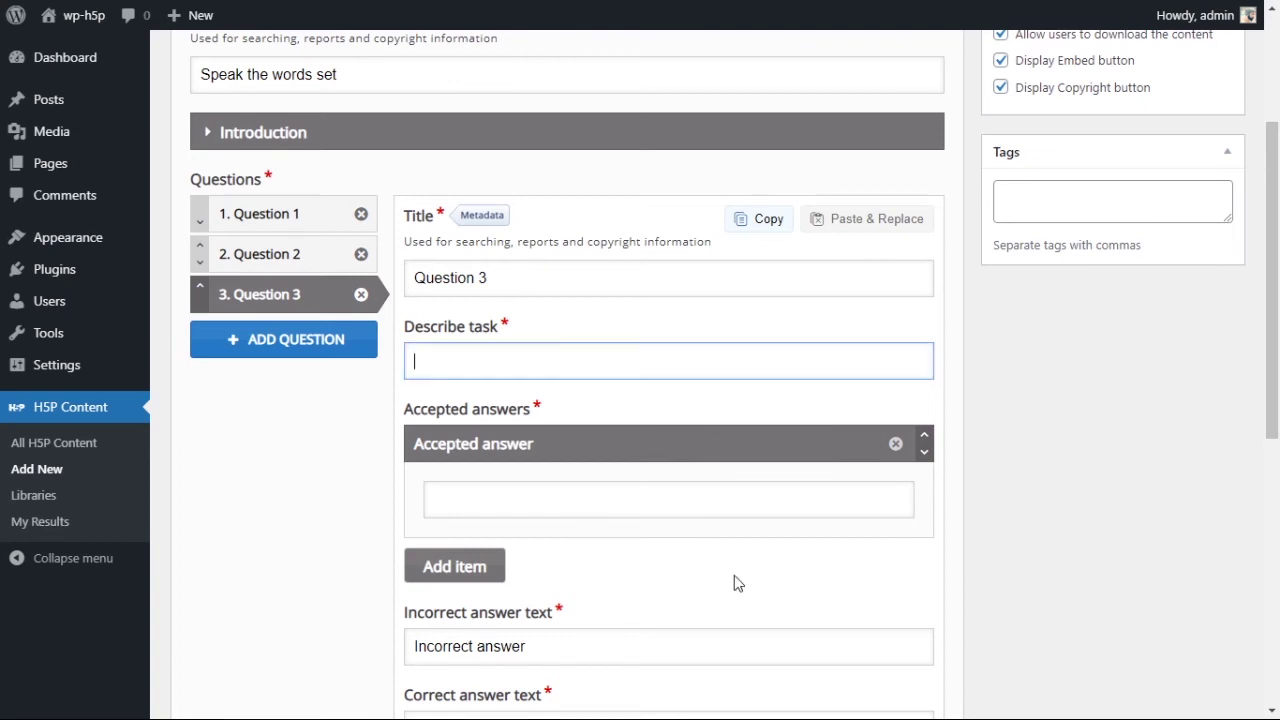
{"action": "type", "text": "Speak the following phrase: \"The boy walked to school by himself\""}
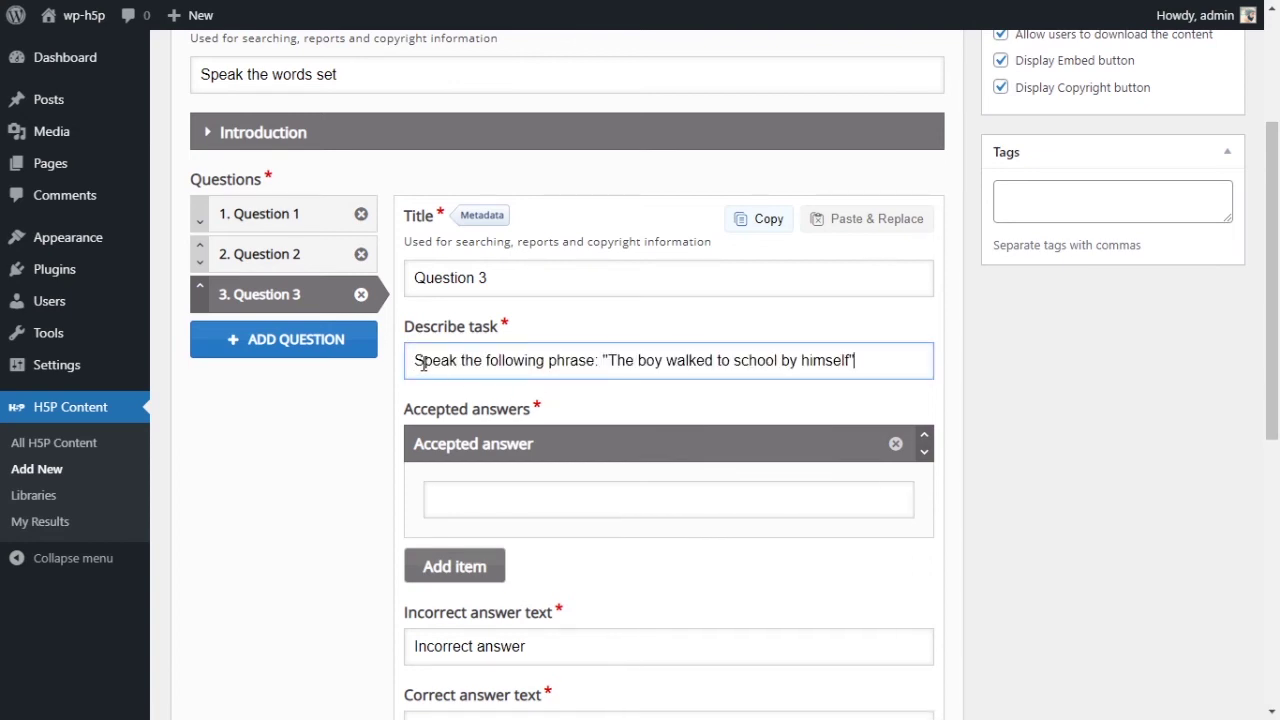
Copy the phrase "The boy walked to school by himself" from the task description into Question 3's accepted answer
{"action": "left_click_drag", "start_coordinate": [414, 360], "coordinate": [851, 362]}
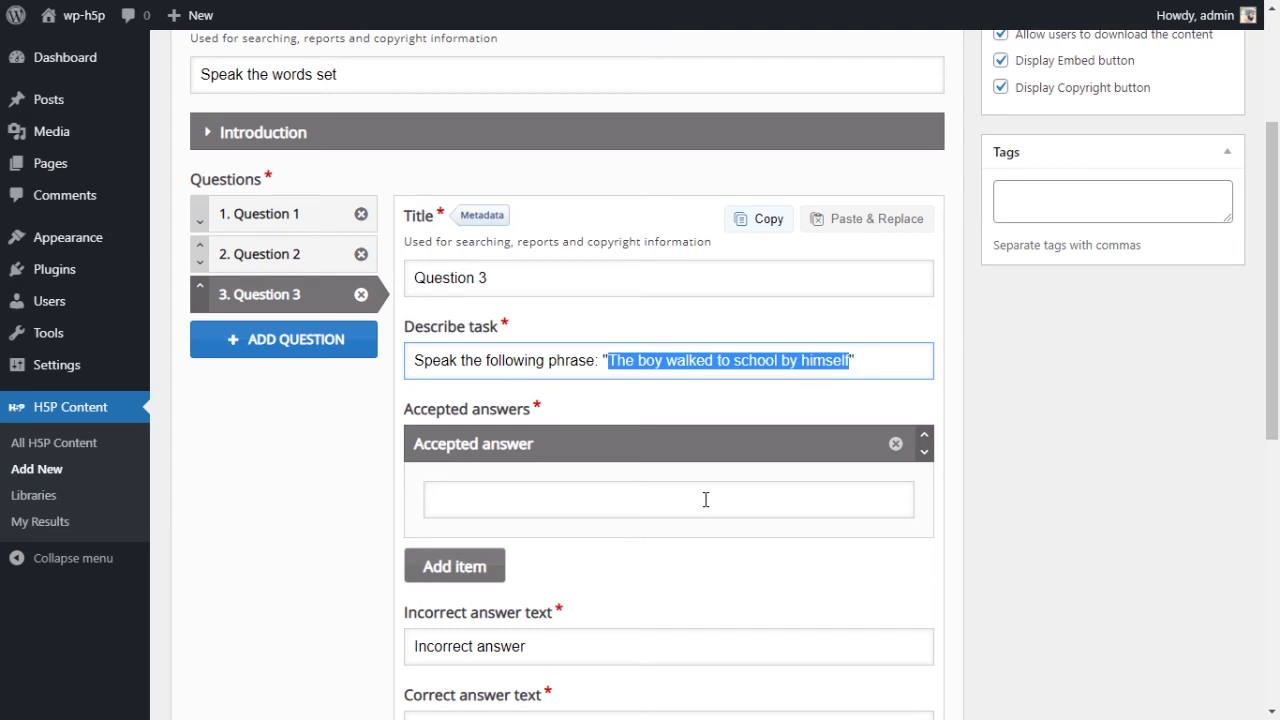
{"action": "scroll", "coordinate": [643, 486], "scroll_direction": "down", "scroll_amount": 1}
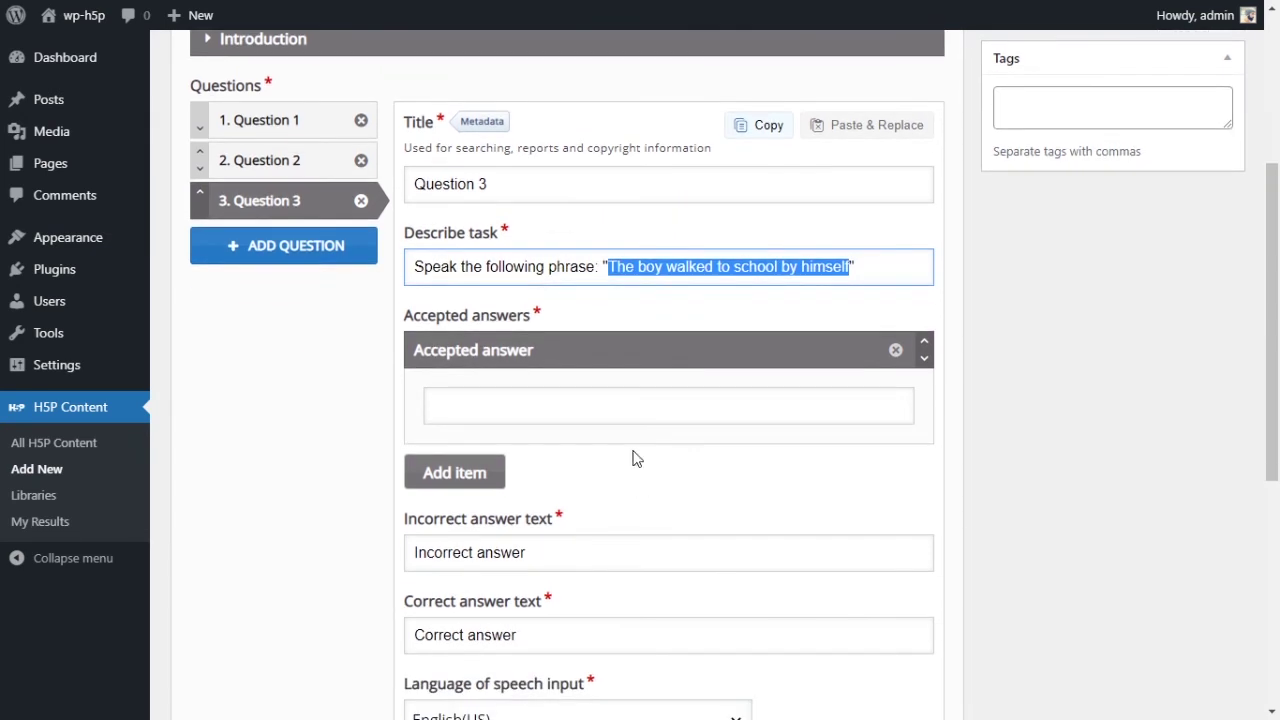
{"action": "left_click", "coordinate": [640, 266]}
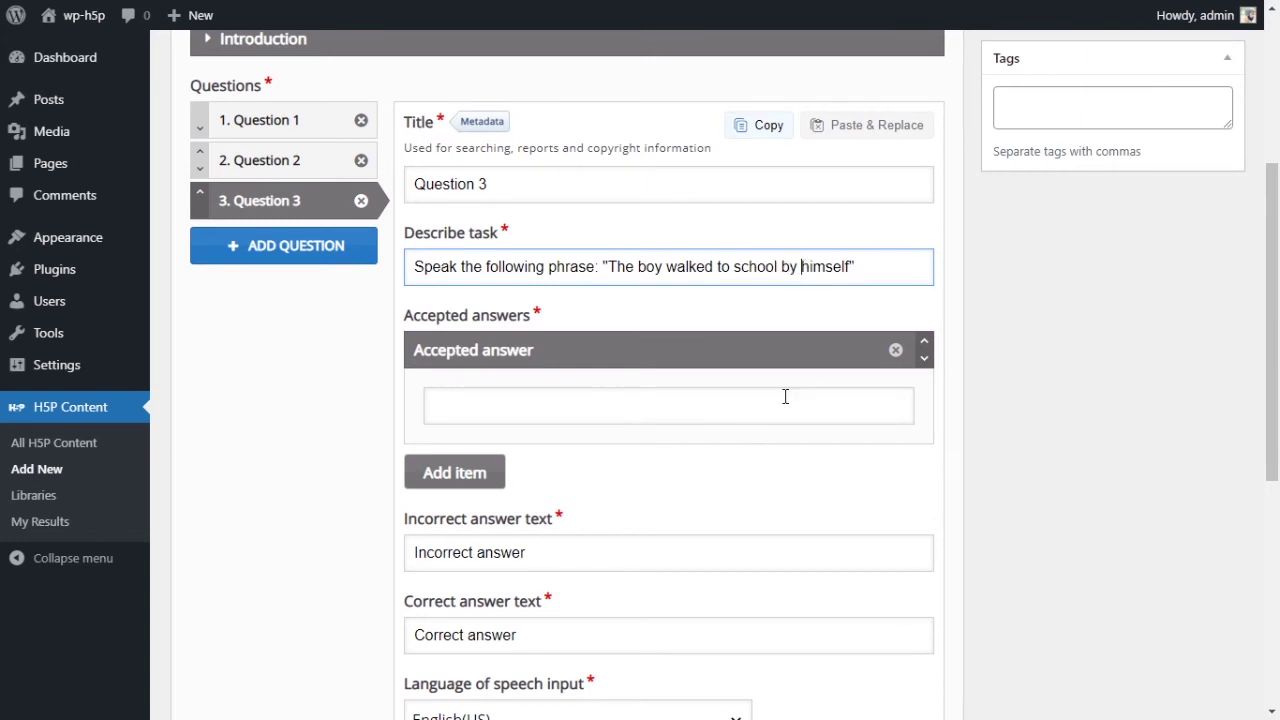
{"action": "left_click", "coordinate": [600, 405]}
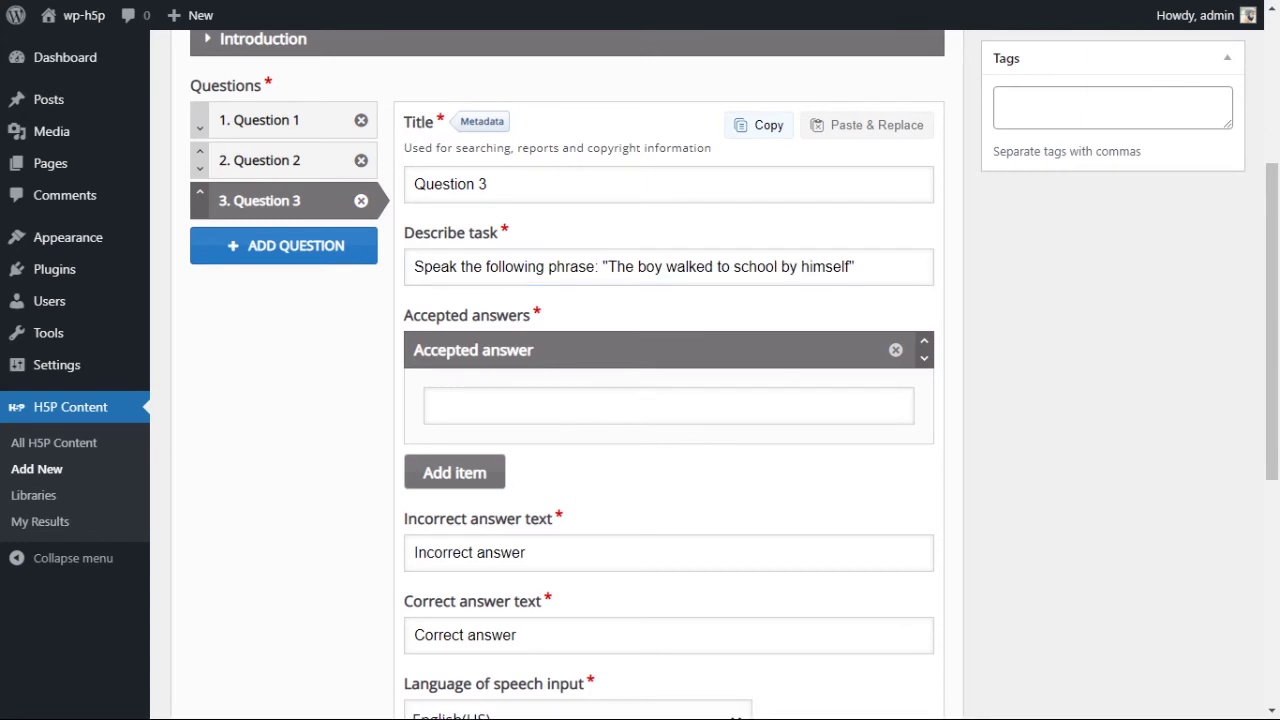
{"action": "left_click", "coordinate": [802, 266]}
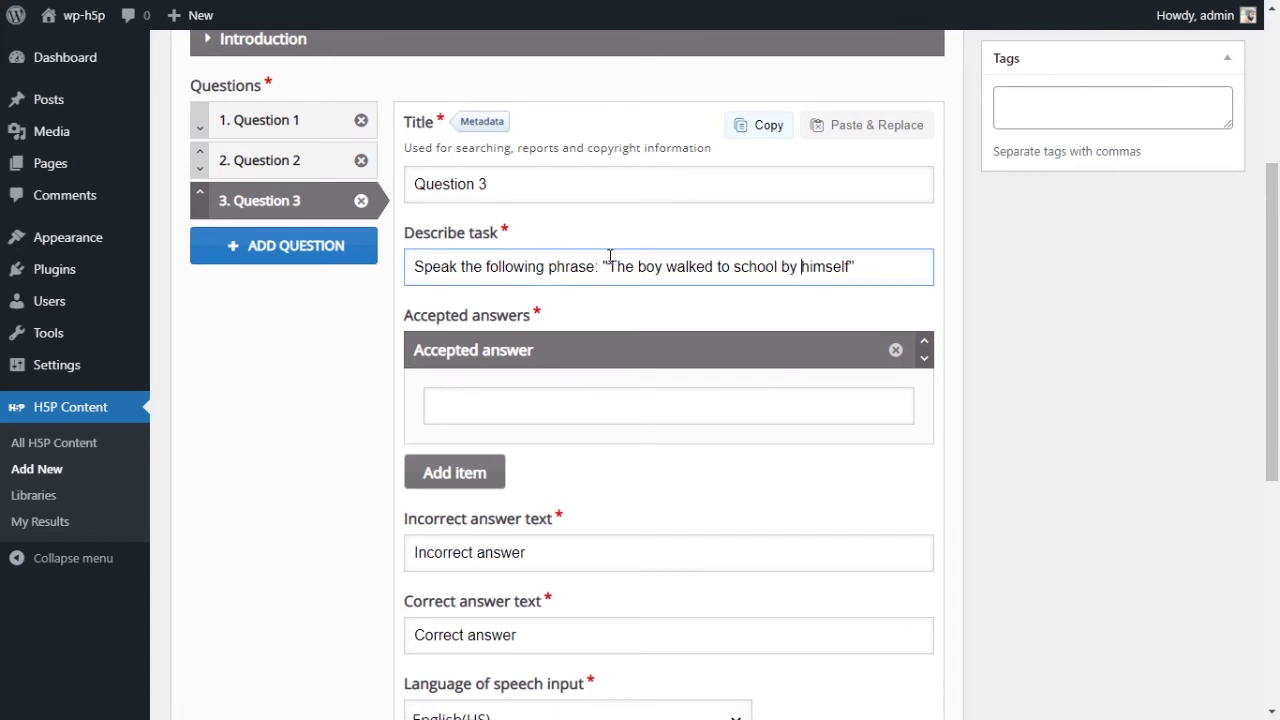
{"action": "left_click_drag", "start_coordinate": [607, 264], "coordinate": [851, 268]}
{"action": "key", "text": "ctrl+c"}
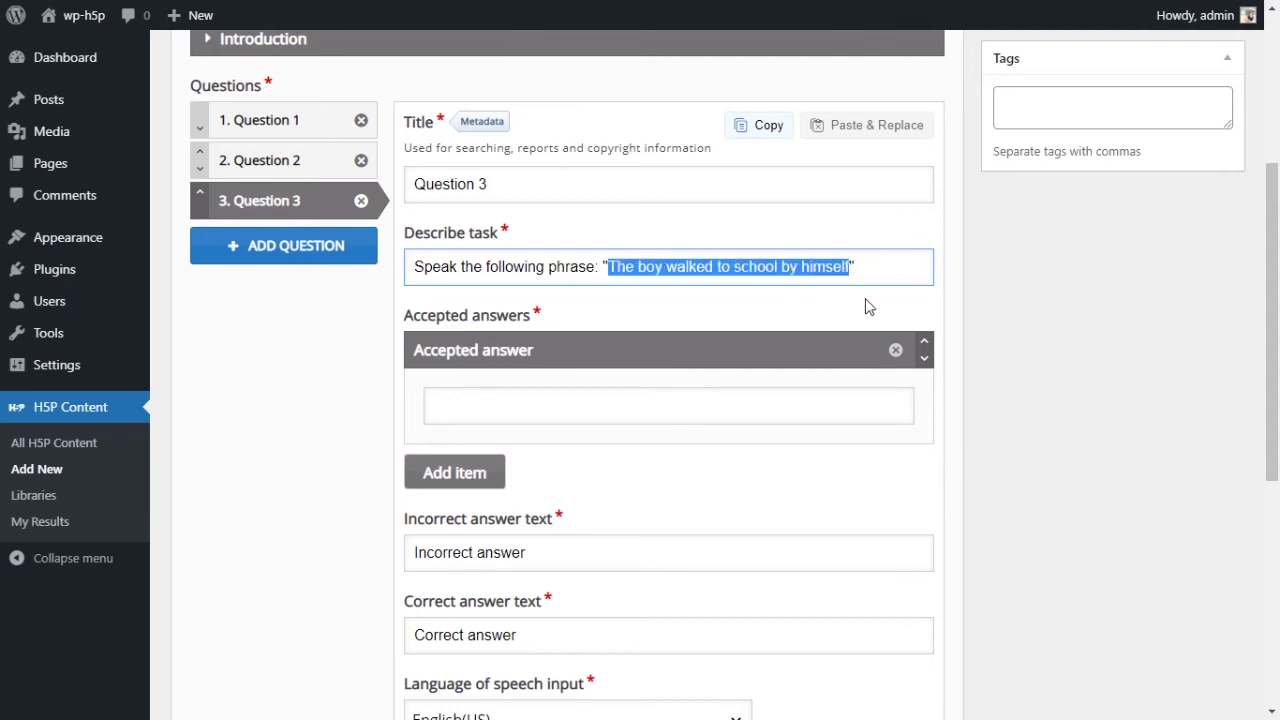
{"action": "left_click", "coordinate": [566, 394]}
{"action": "key", "text": "ctrl+v"}
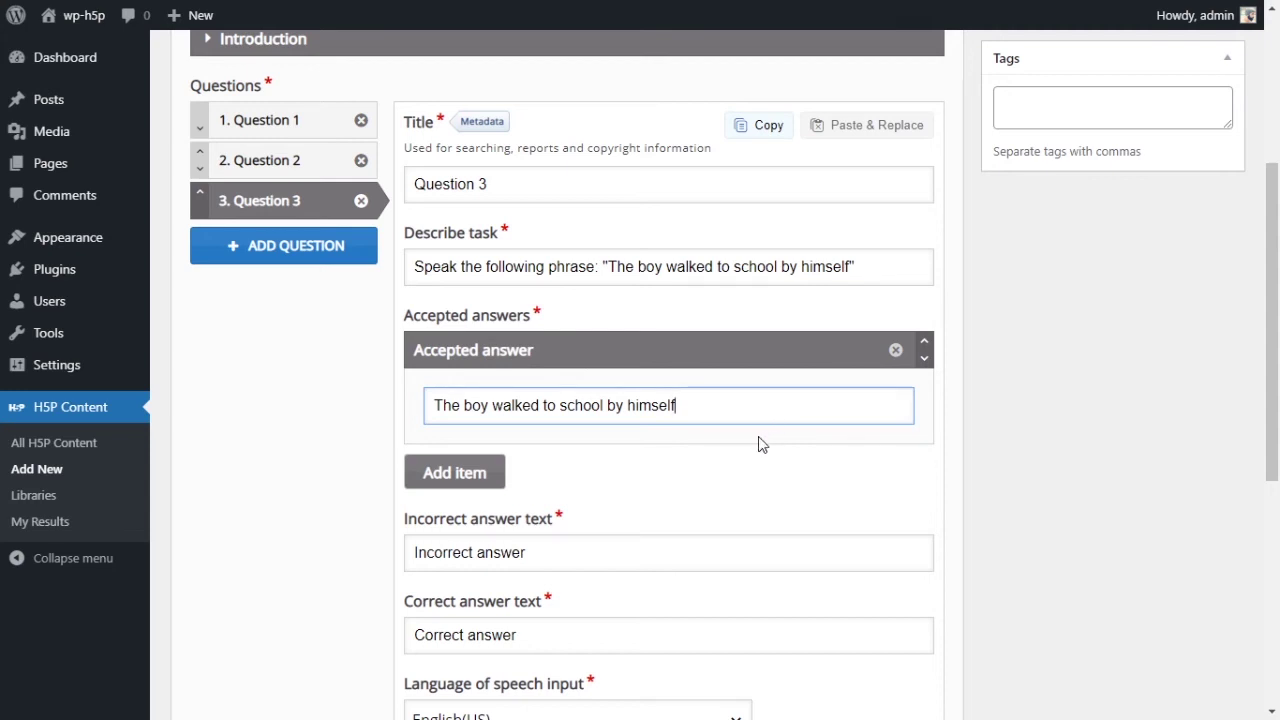
Add an empty second accepted answer to Question 3 and remove it again
{"action": "left_click", "coordinate": [456, 484]}
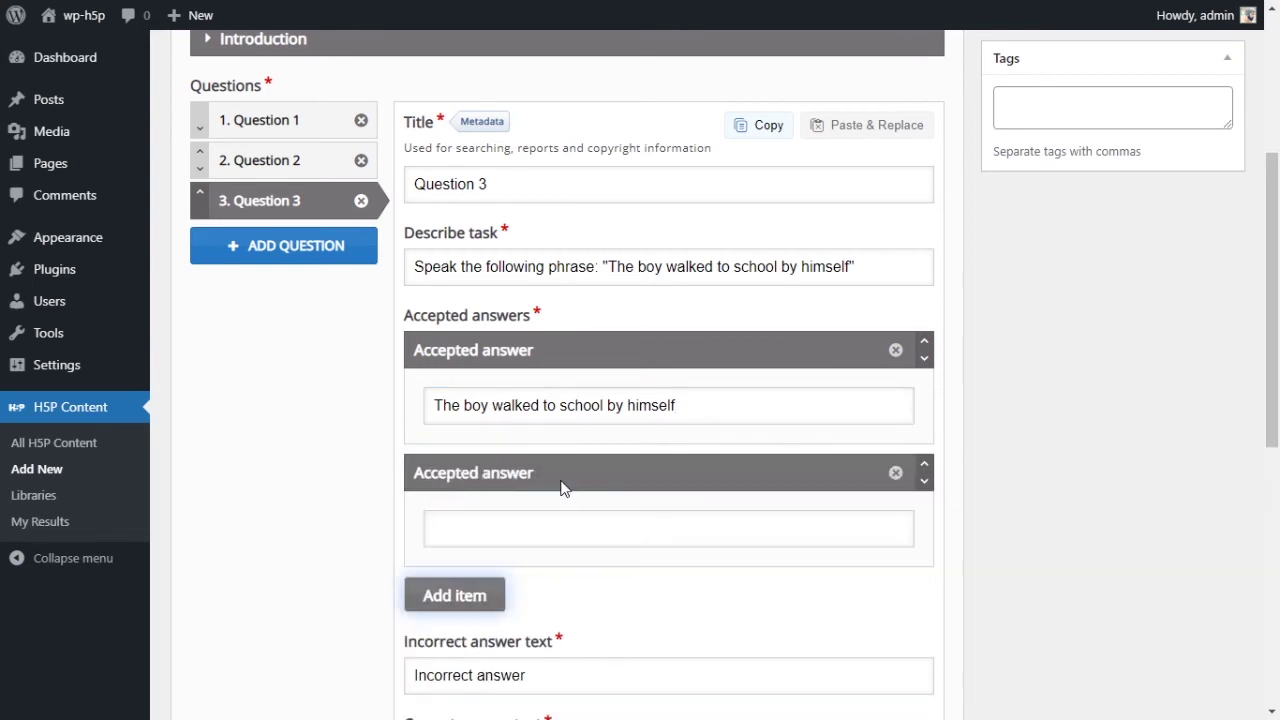
{"action": "left_click", "coordinate": [895, 472]}
{"action": "left_click", "coordinate": [638, 603]}
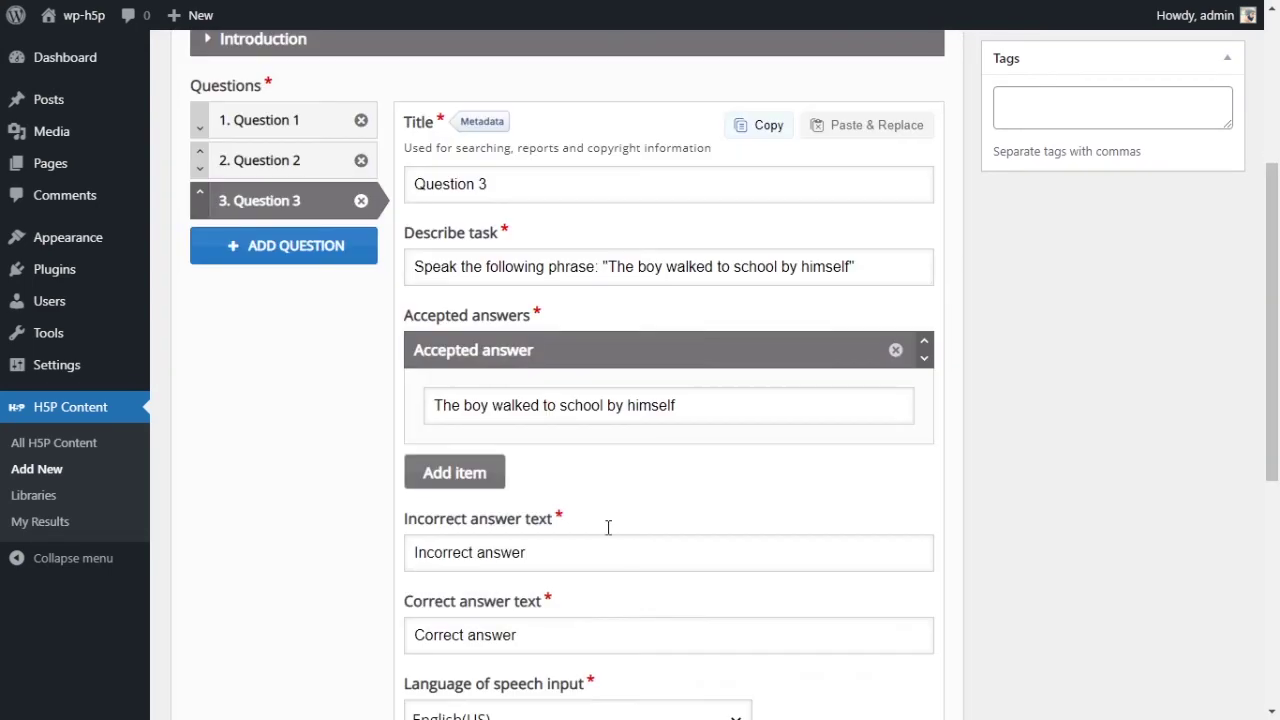
Check Question 3's incorrect and correct answer texts and Question 2's language of speech input
{"action": "scroll", "coordinate": [606, 520], "scroll_direction": "down", "scroll_amount": 2}
{"action": "left_click", "coordinate": [582, 365]}
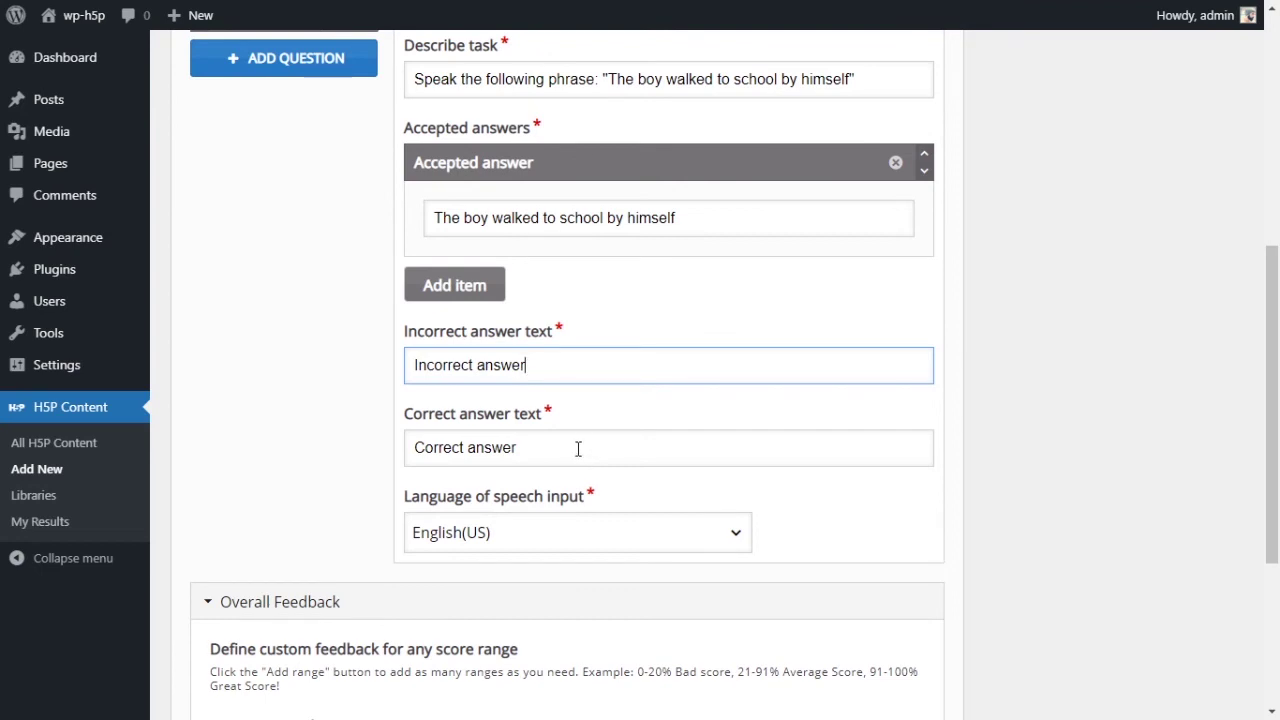
{"action": "left_click", "coordinate": [579, 452]}
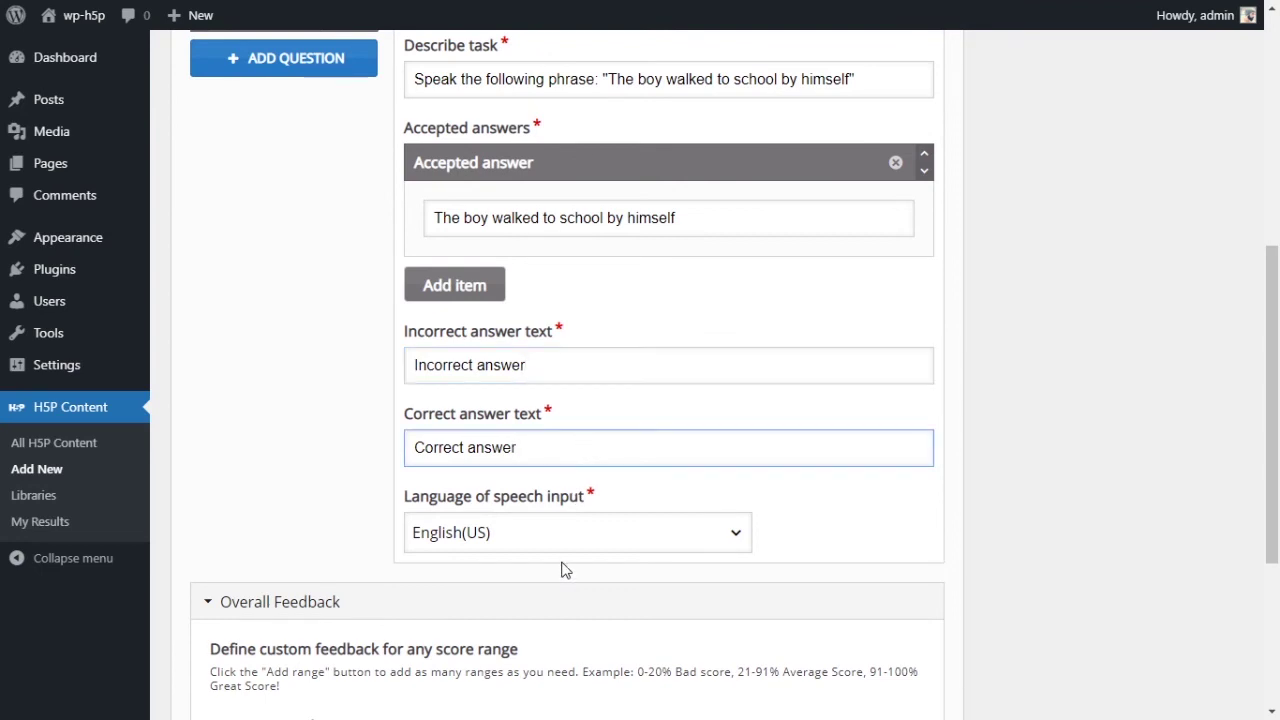
{"action": "scroll", "coordinate": [640, 520], "scroll_direction": "up", "scroll_amount": 2}
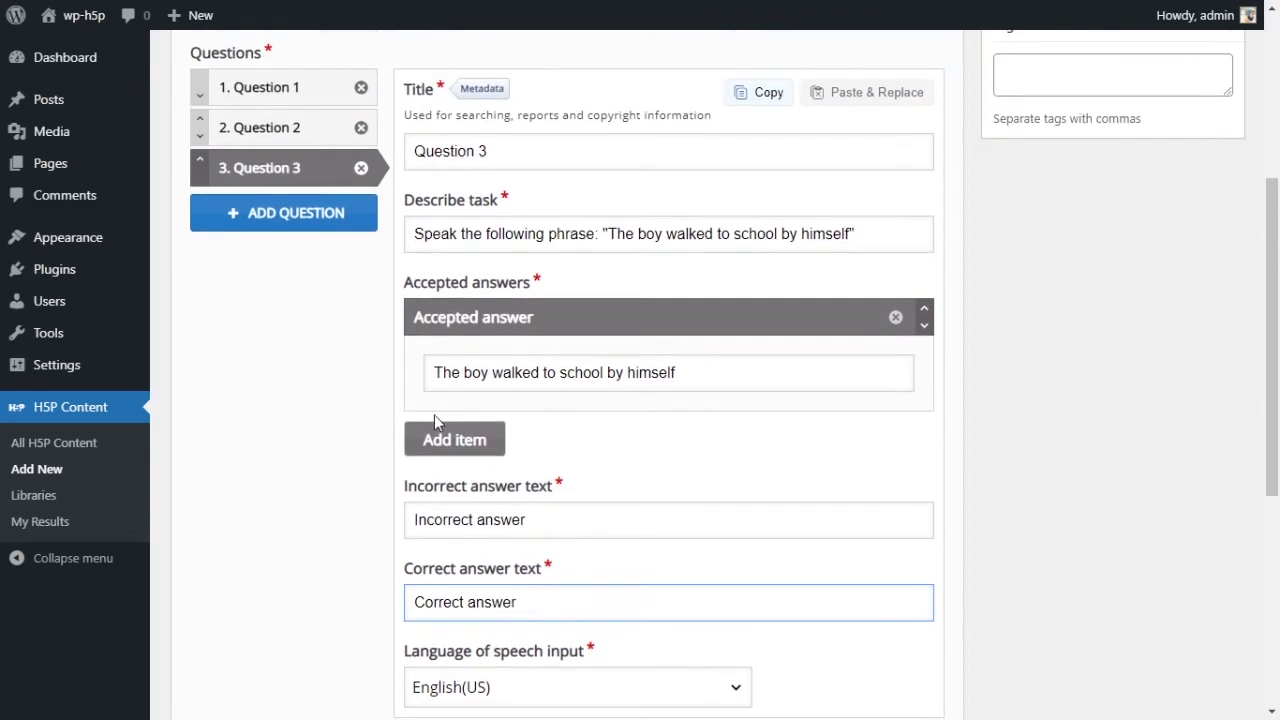
{"action": "left_click", "coordinate": [262, 160]}
{"action": "scroll", "coordinate": [531, 440], "scroll_direction": "down", "scroll_amount": 3}
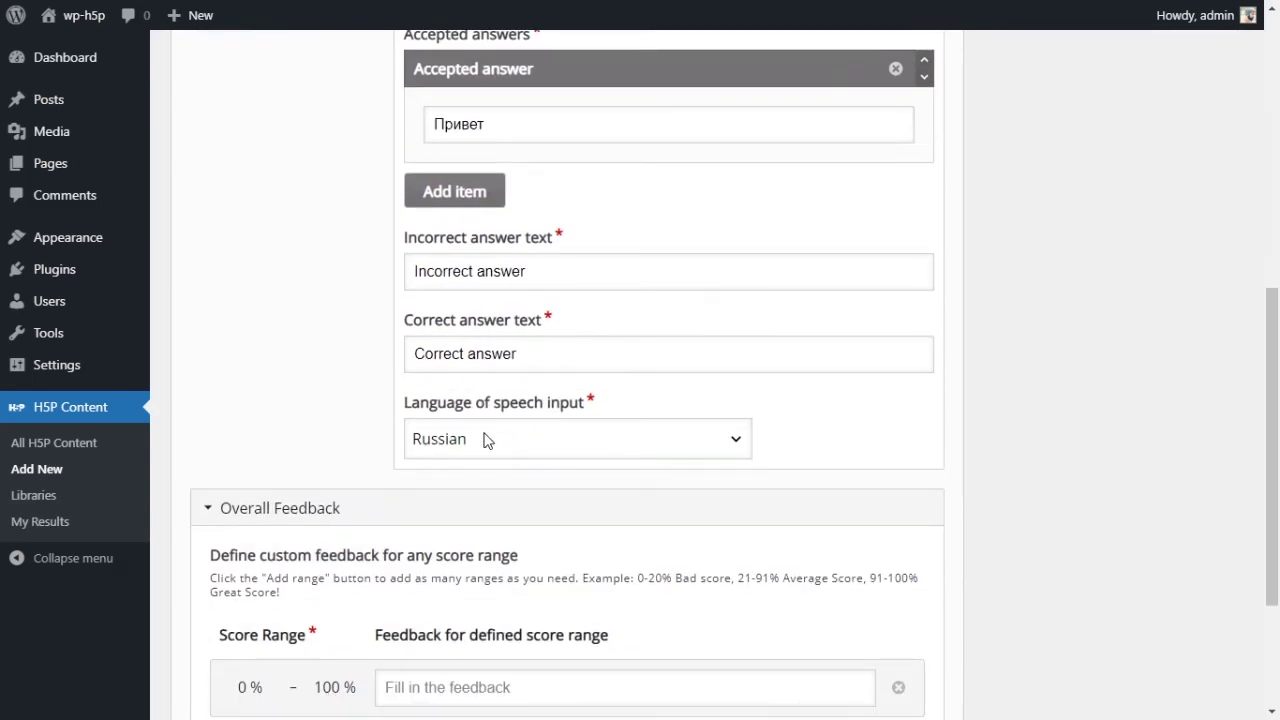
Look through the settings of all three questions and the overall feedback section below them
{"action": "scroll", "coordinate": [485, 440], "scroll_direction": "up", "scroll_amount": 3}
{"action": "left_click", "coordinate": [252, 122]}
{"action": "left_click", "coordinate": [257, 168]}
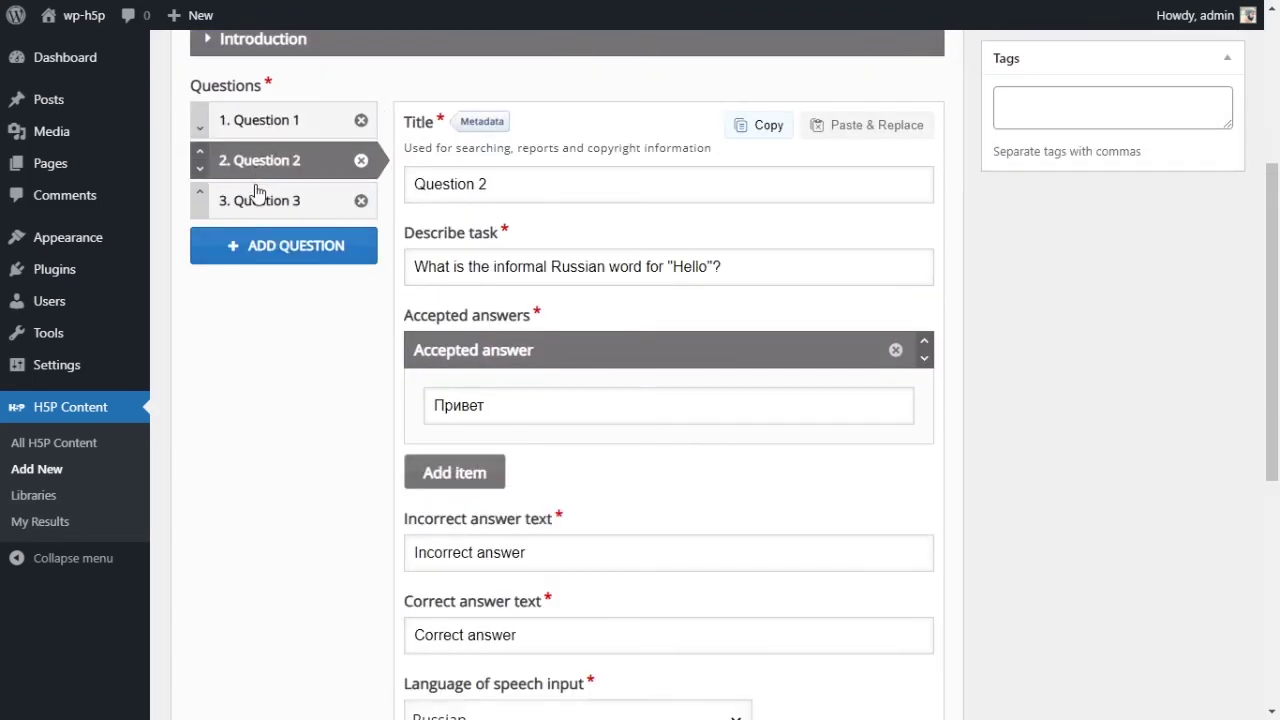
{"action": "left_click", "coordinate": [257, 194]}
{"action": "left_click", "coordinate": [257, 168]}
{"action": "left_click", "coordinate": [268, 122]}
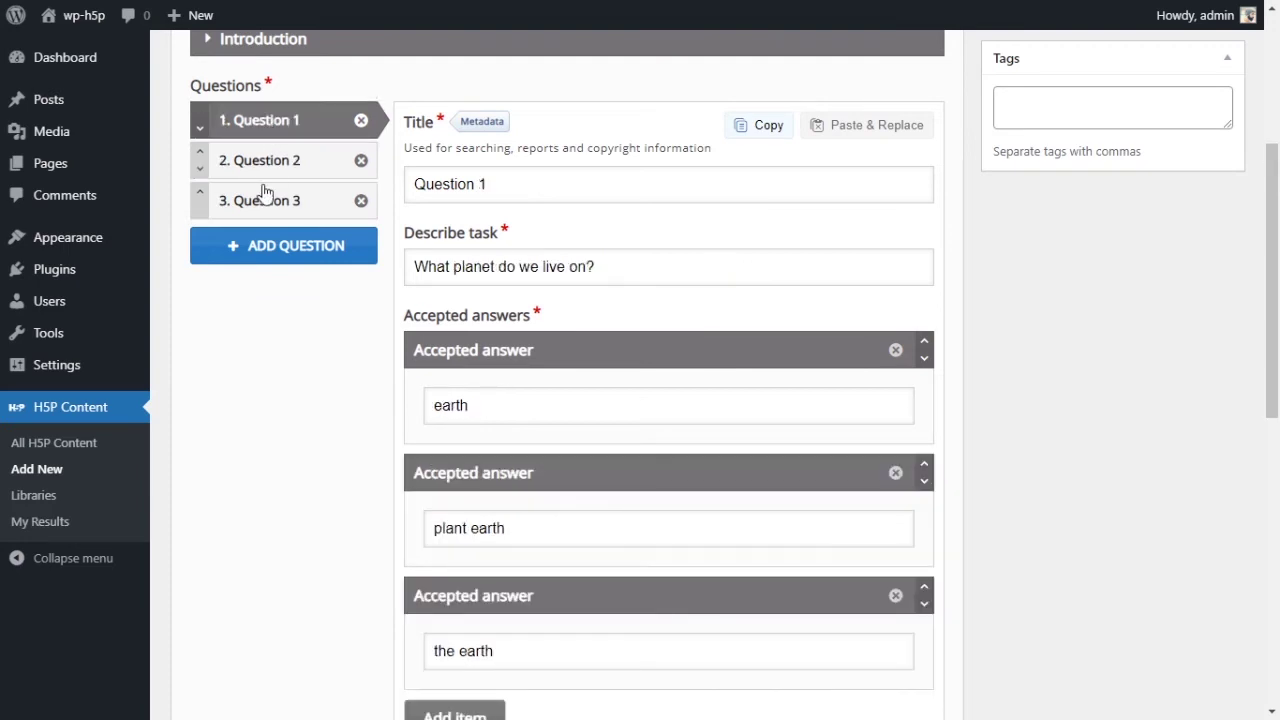
{"action": "left_click", "coordinate": [263, 196]}
{"action": "scroll", "coordinate": [590, 275], "scroll_direction": "down", "scroll_amount": 5}
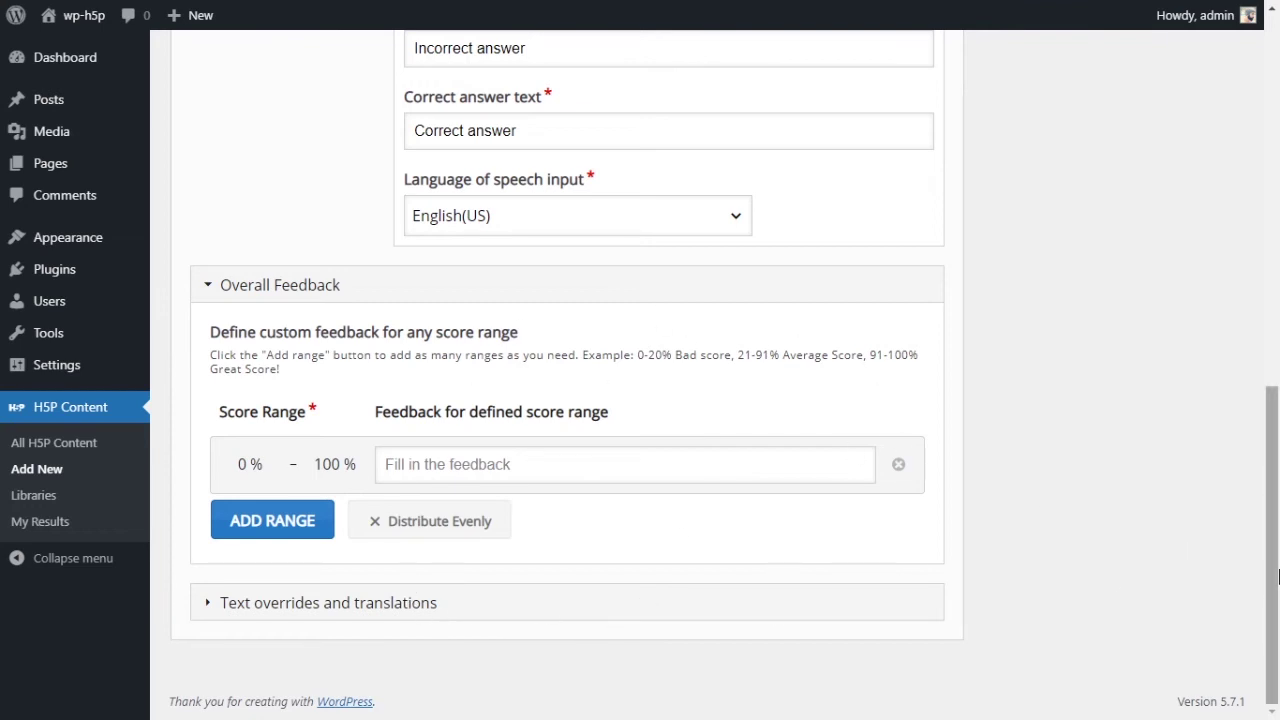
Turn off the toolbar below the content and create the Speak the Words Set
{"action": "scroll", "coordinate": [1278, 575], "scroll_direction": "up", "scroll_amount": 7}
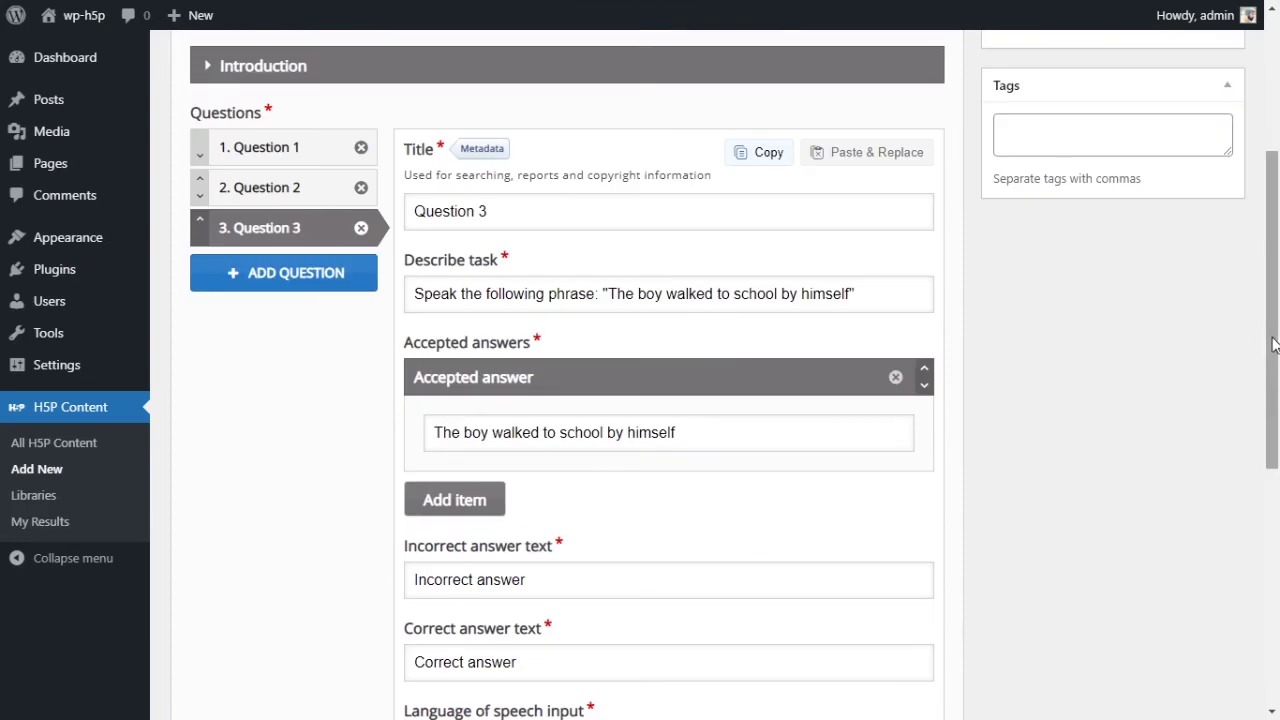
{"action": "left_click_drag", "start_coordinate": [1275, 345], "coordinate": [1275, 241]}
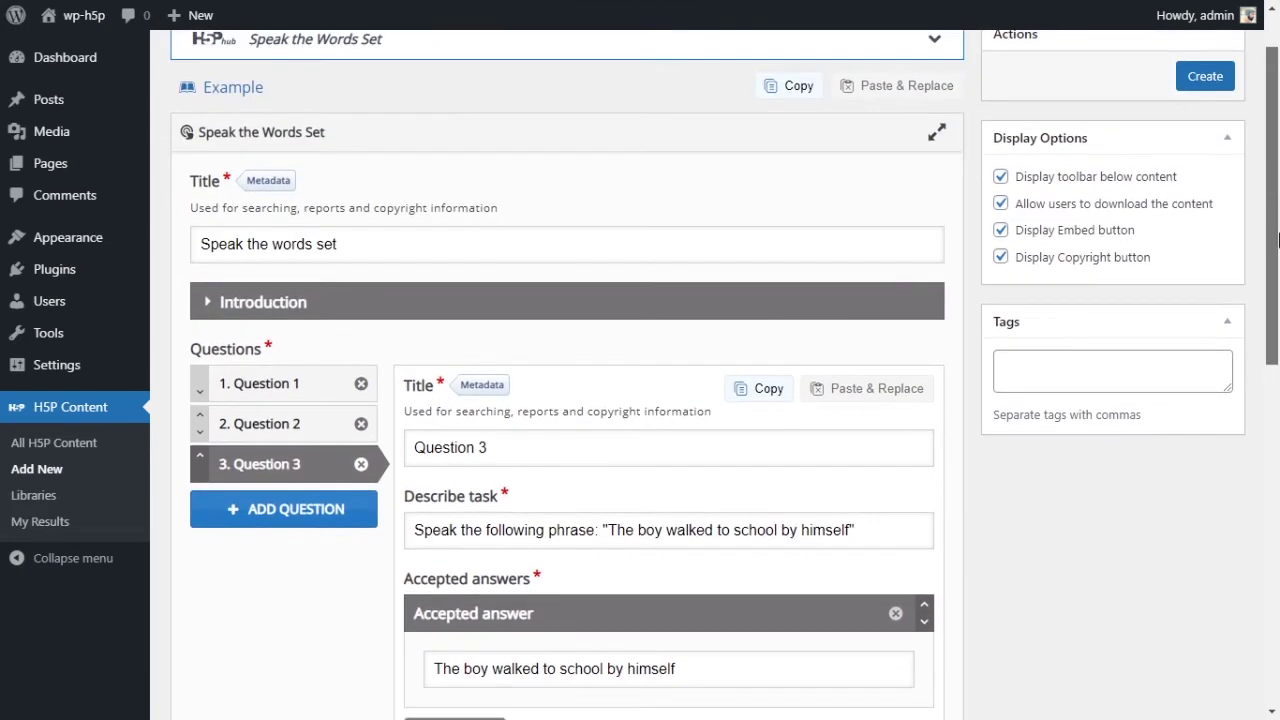
{"action": "left_click", "coordinate": [1038, 187]}
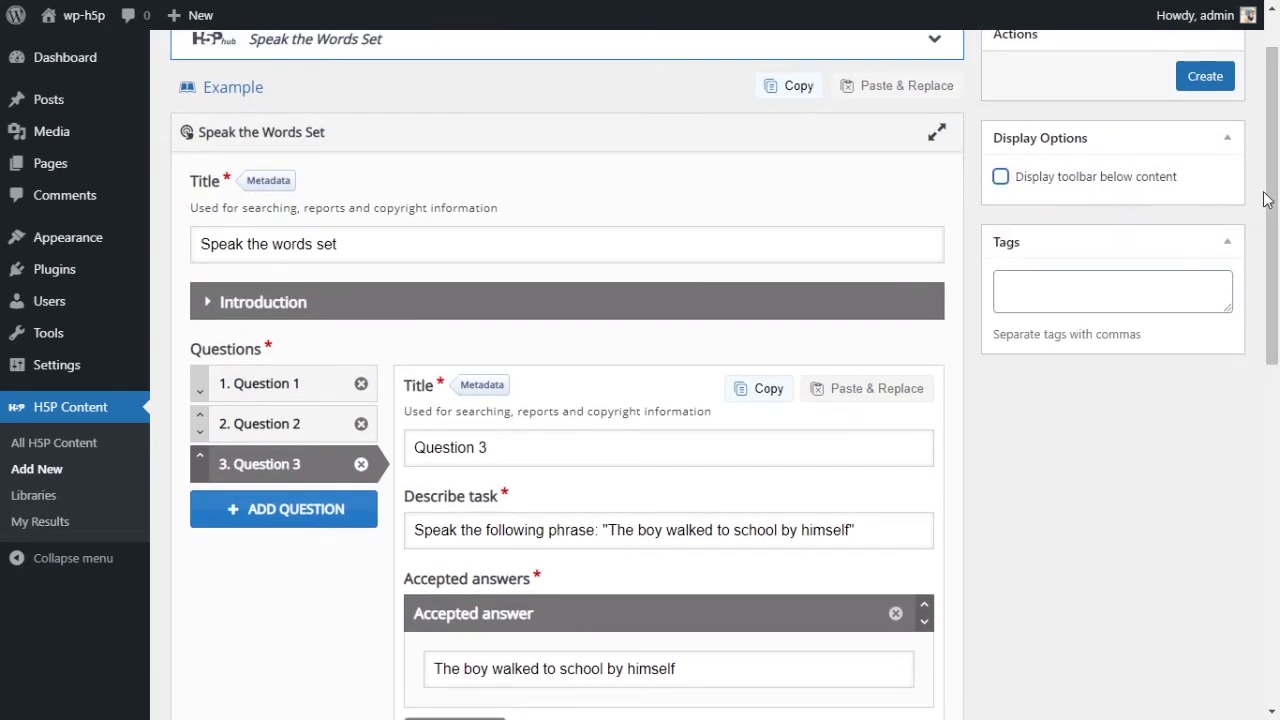
{"action": "left_click_drag", "start_coordinate": [1270, 122], "coordinate": [1270, 92]}
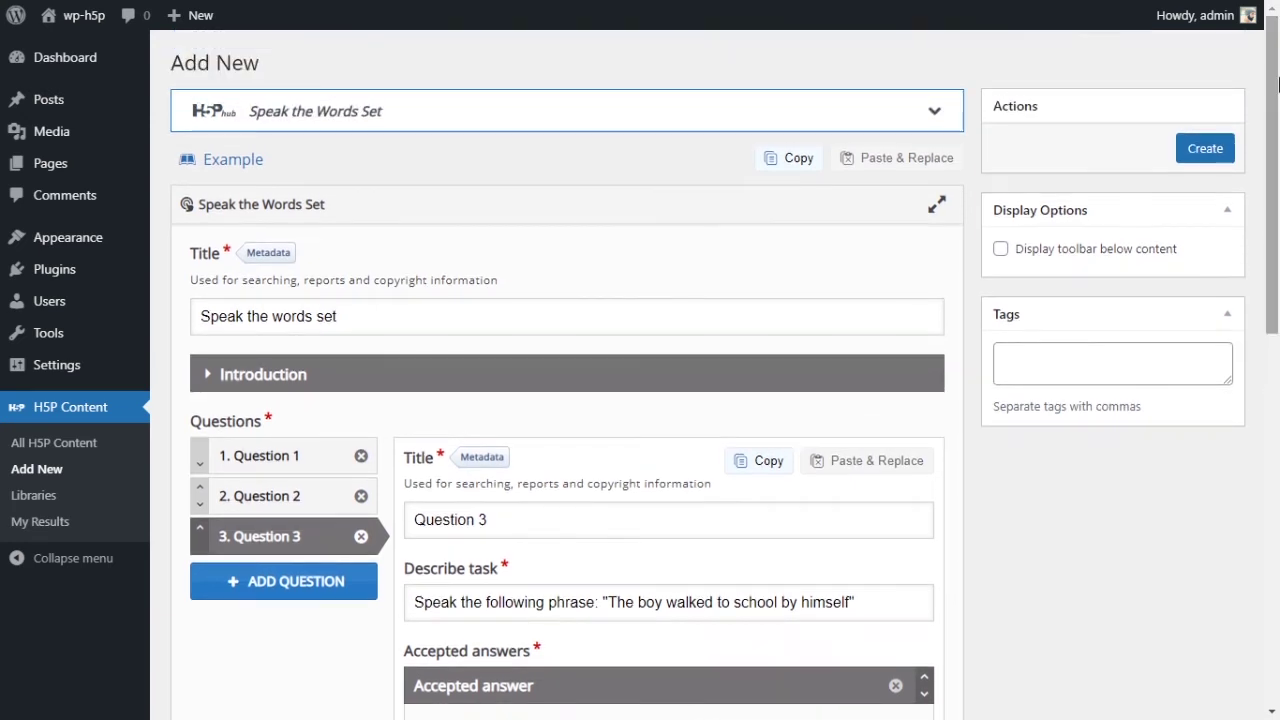
{"action": "left_click", "coordinate": [1200, 155]}
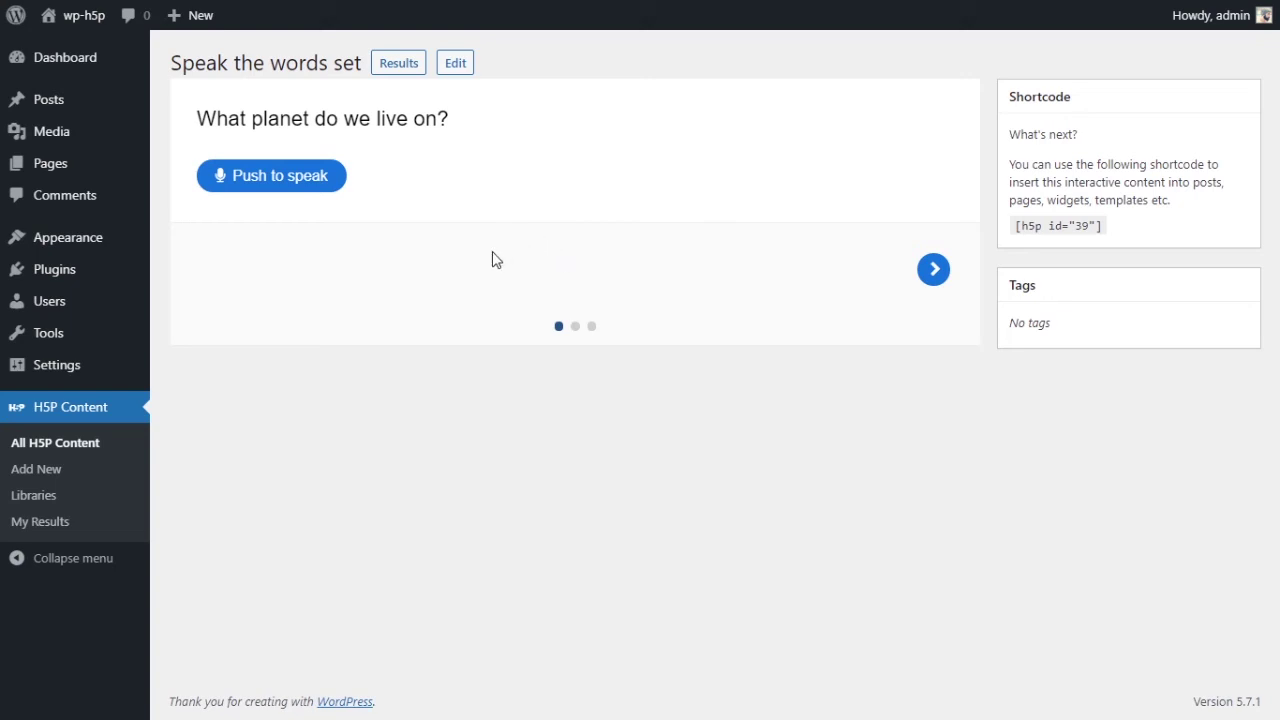
Test the published set by answering "What planet do we live on?" by voice, and reload the page to reset it
{"action": "left_click_drag", "start_coordinate": [182, 66], "coordinate": [317, 66]}
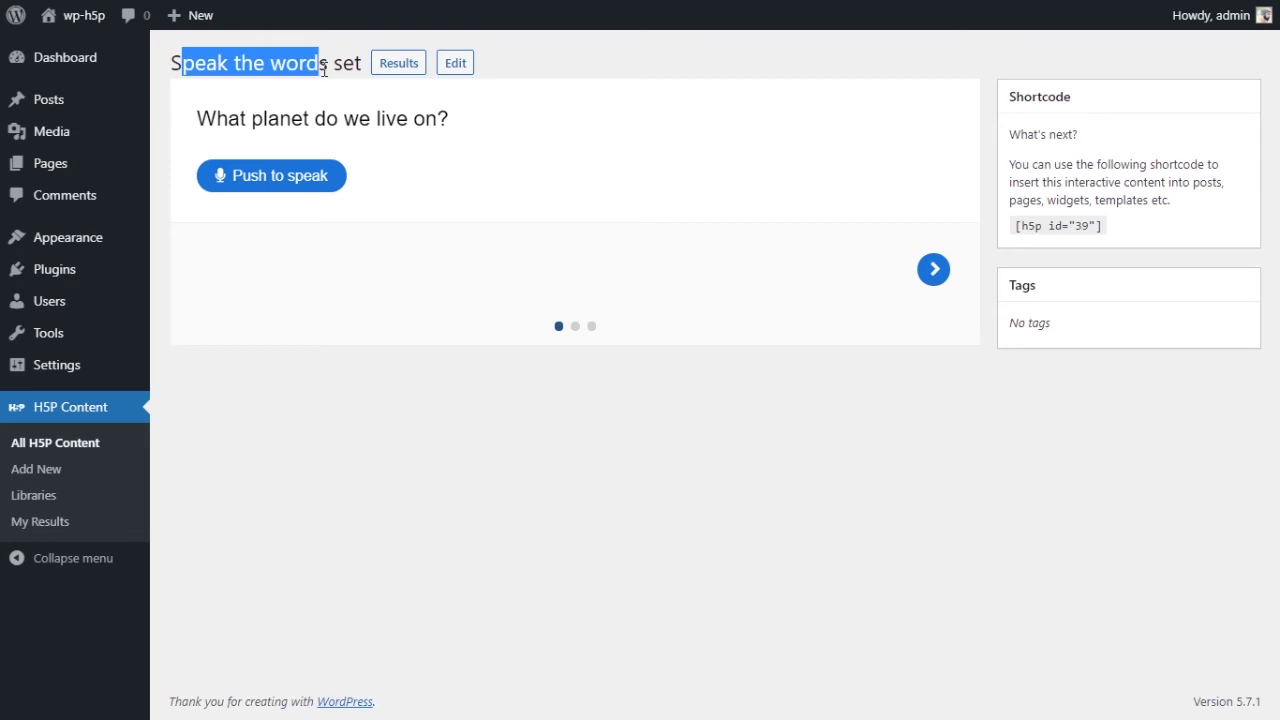
{"action": "left_click", "coordinate": [324, 70]}
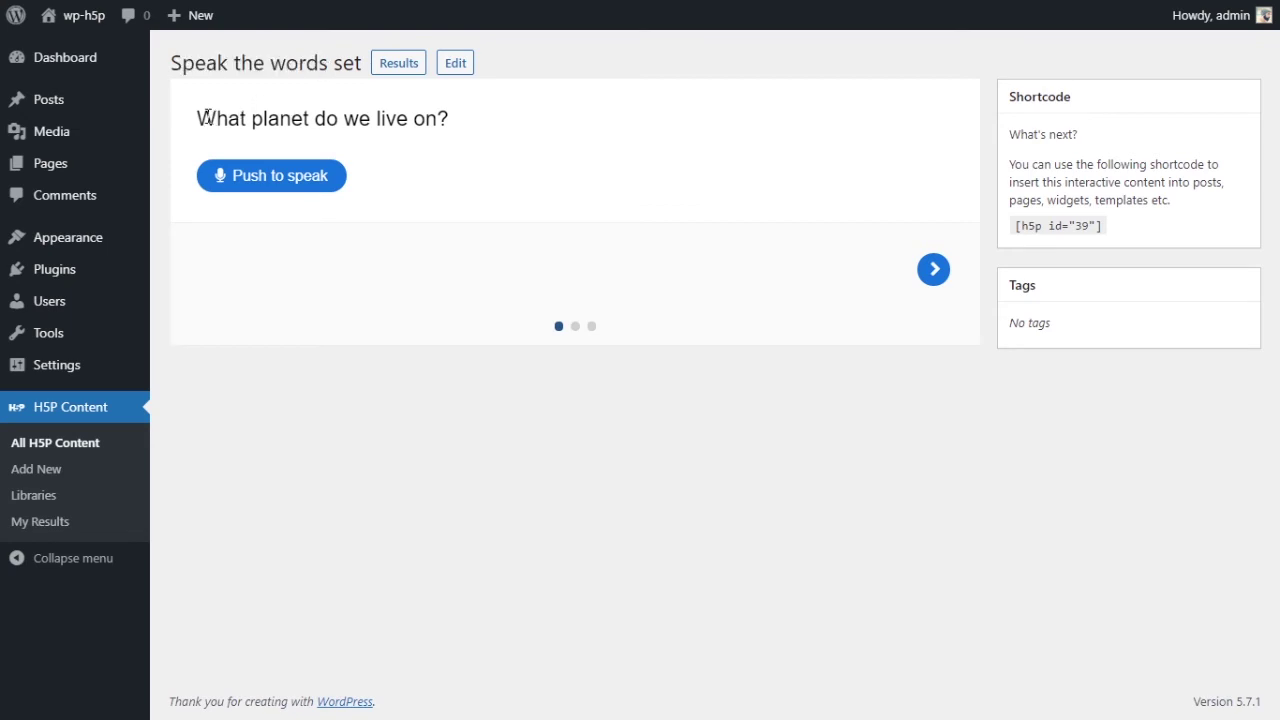
{"action": "left_click_drag", "start_coordinate": [203, 117], "coordinate": [451, 113]}
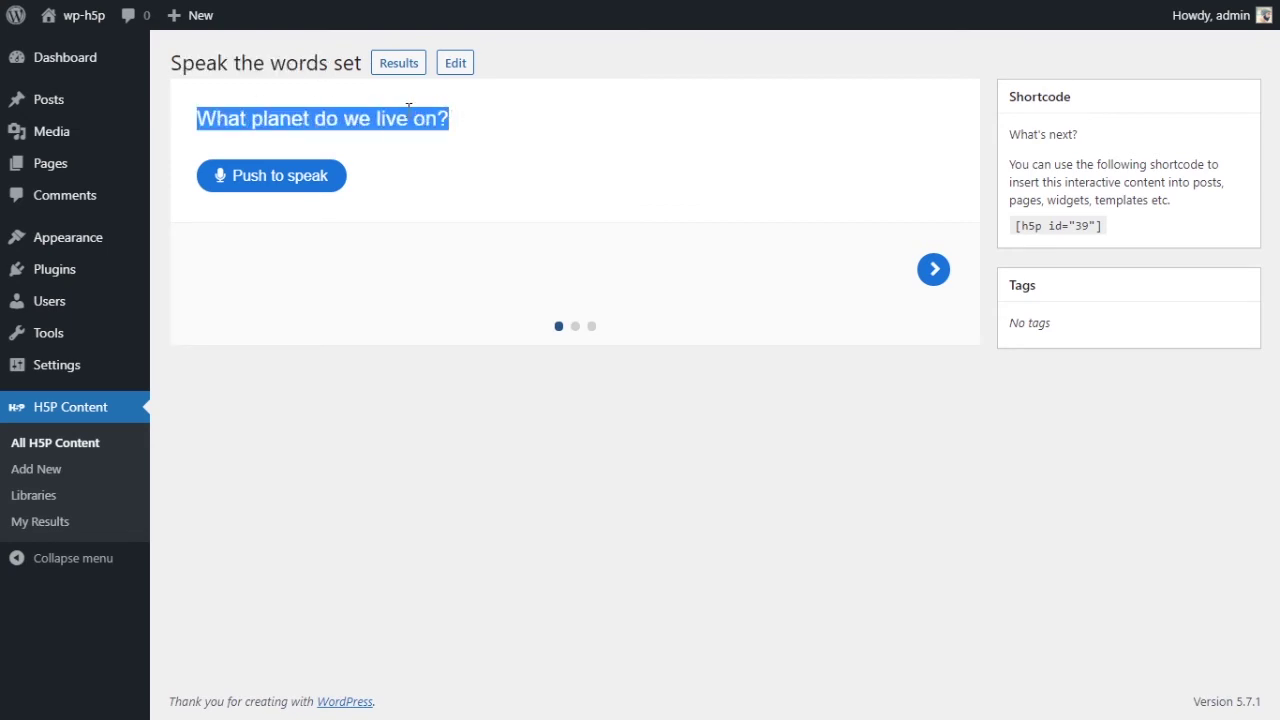
{"action": "left_click", "coordinate": [457, 134]}
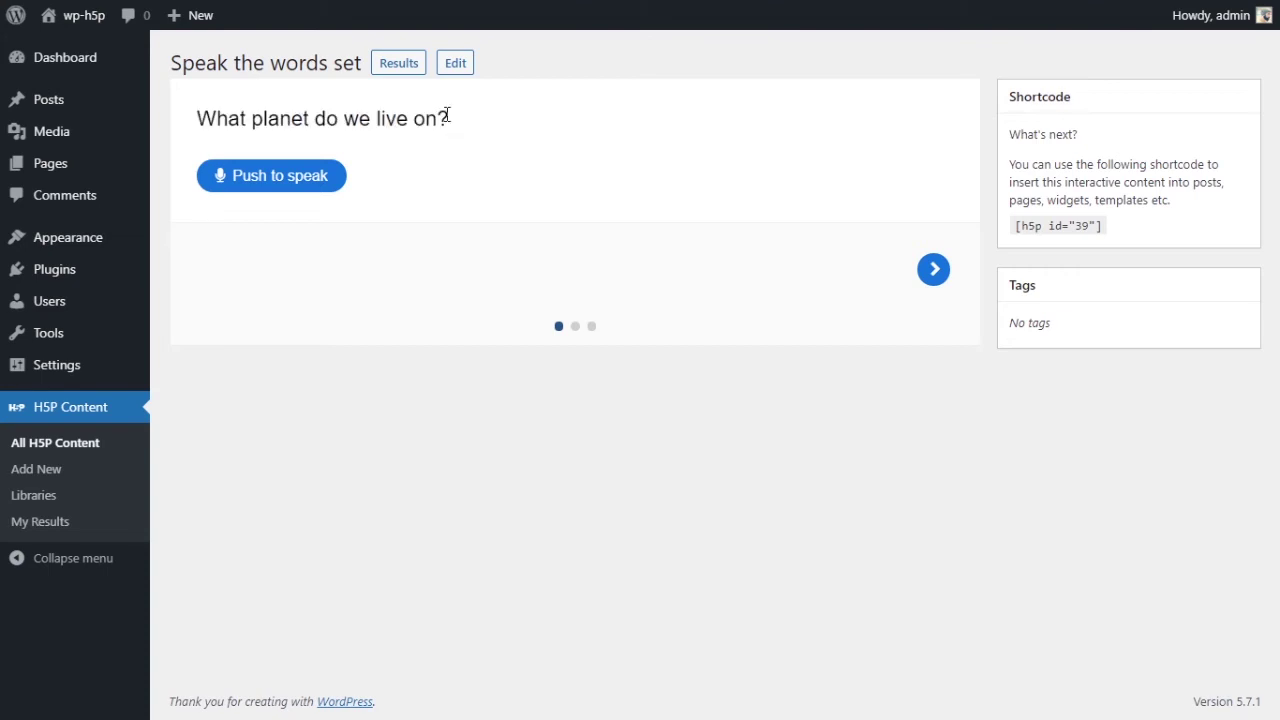
{"action": "left_click", "coordinate": [320, 182]}
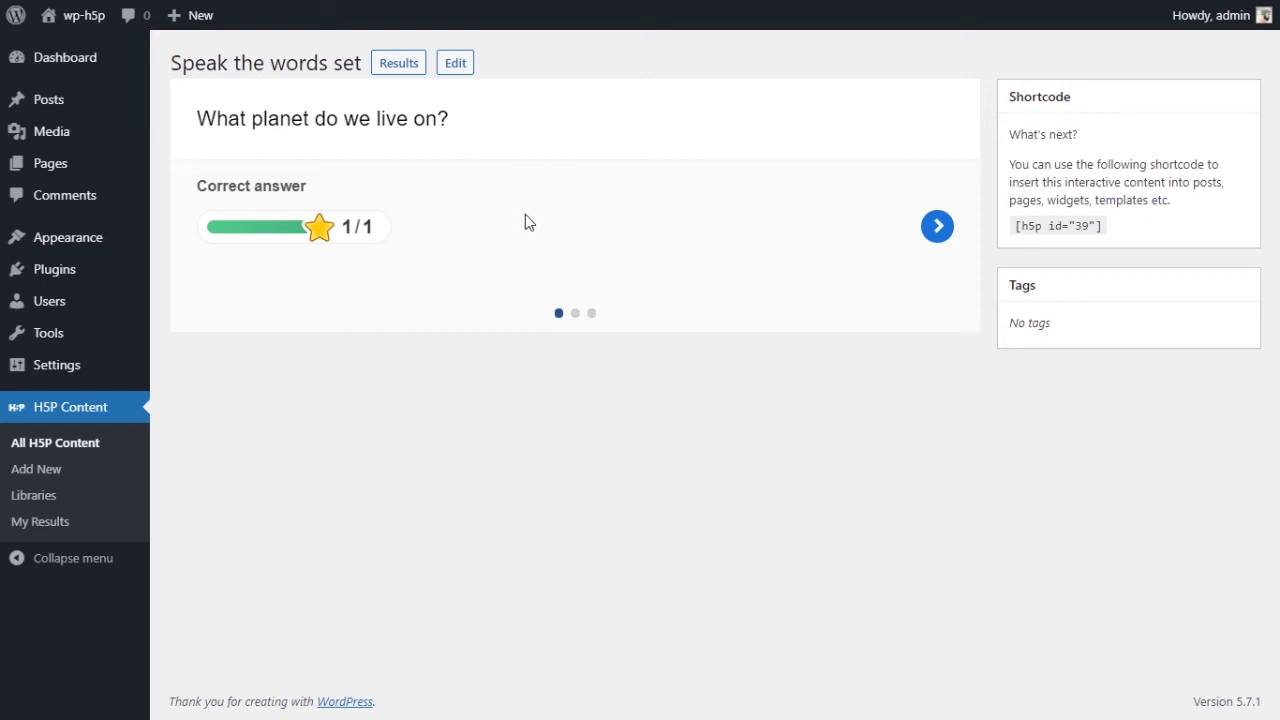
{"action": "key", "text": "F5"}
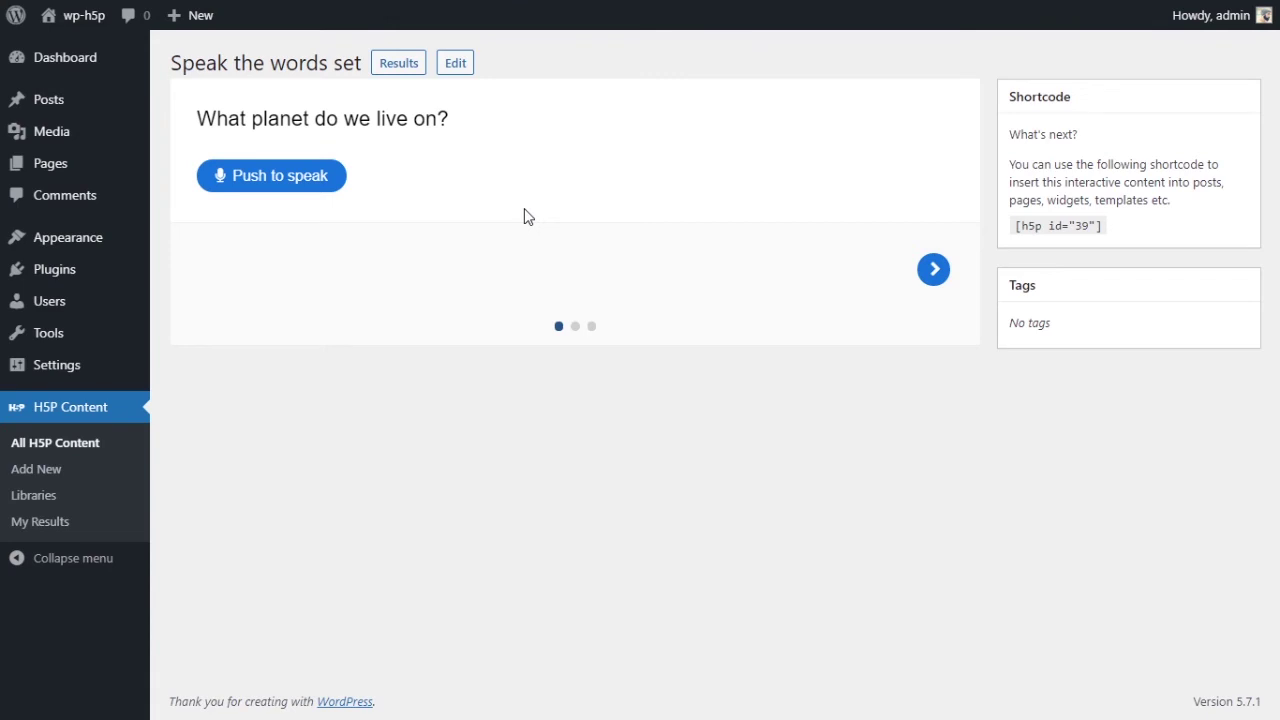
Answer "What planet do we live on?" by voice with "the planet Earth", show the solution and compare the interpreted answer with the accepted ones
{"action": "left_click", "coordinate": [275, 193]}
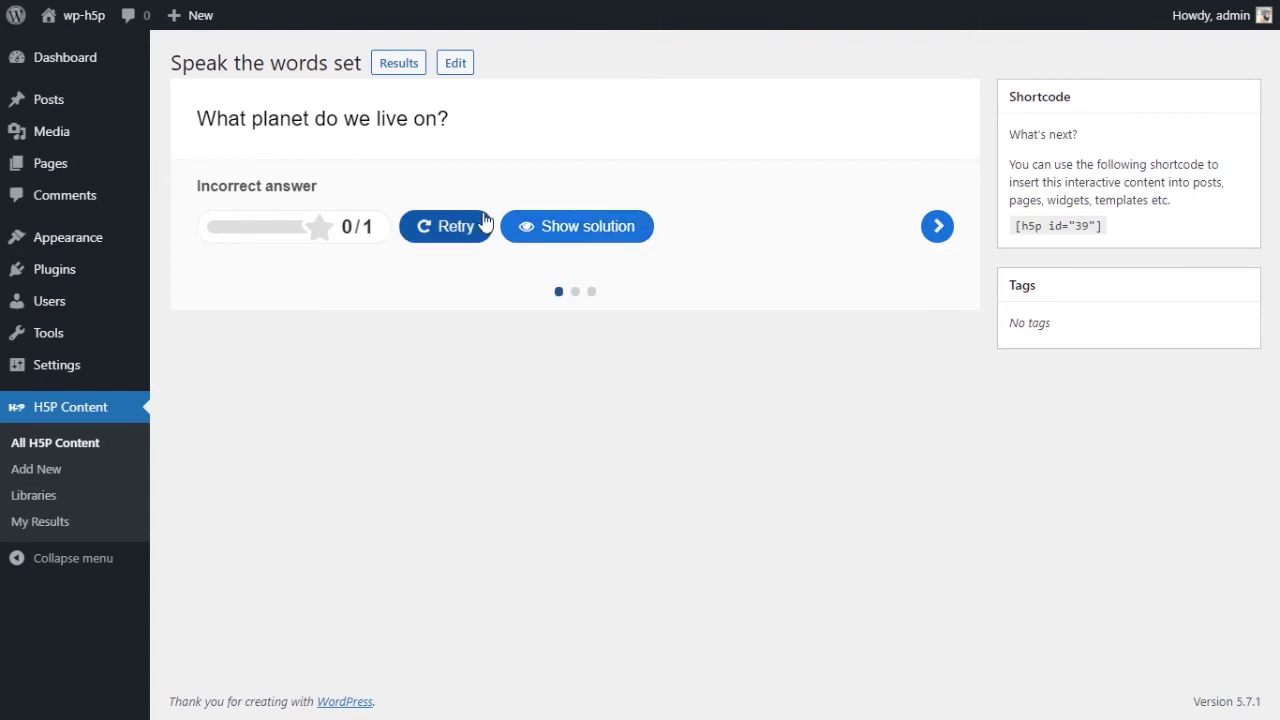
{"action": "left_click", "coordinate": [588, 238]}
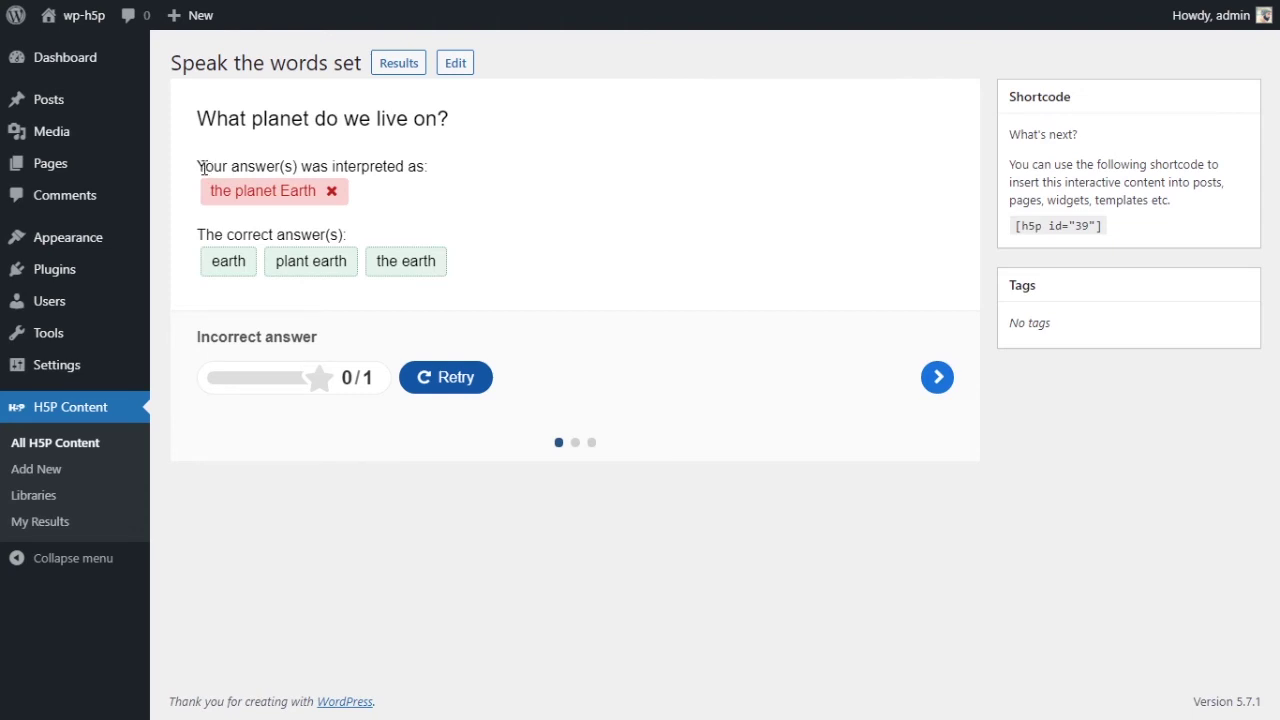
{"action": "left_click_drag", "start_coordinate": [203, 166], "coordinate": [443, 177]}
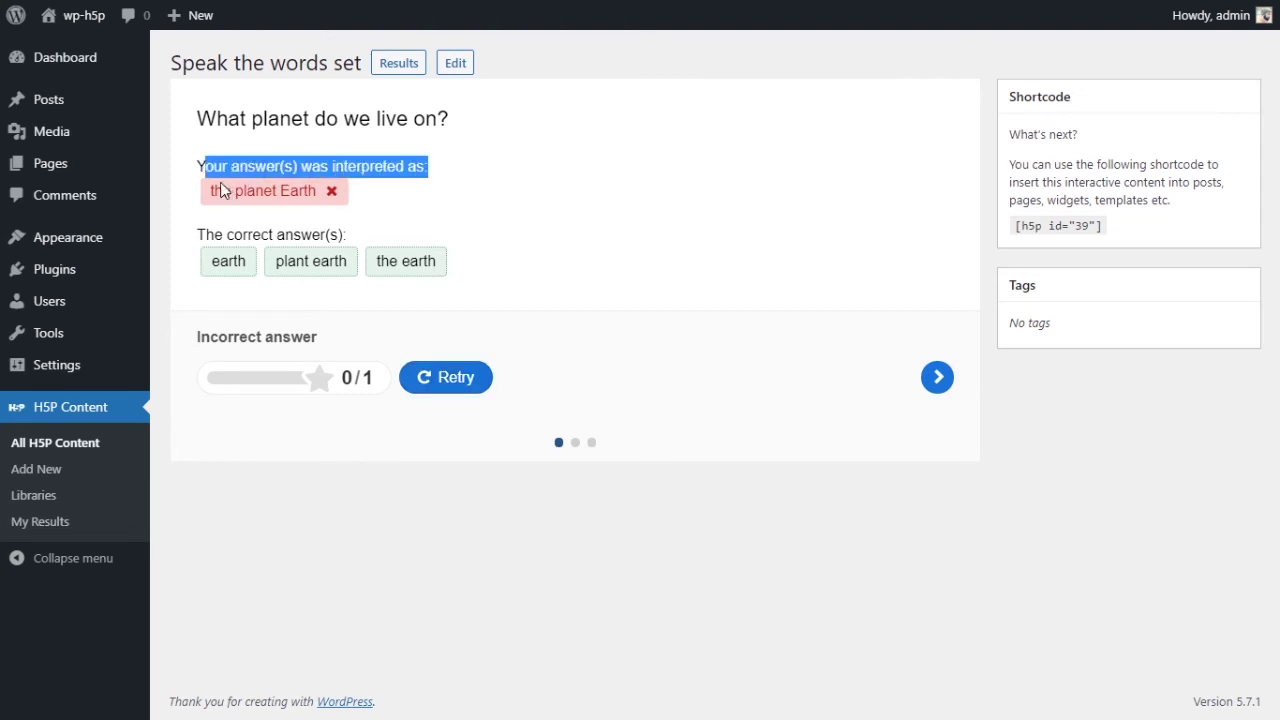
{"action": "left_click_drag", "start_coordinate": [208, 190], "coordinate": [328, 192]}
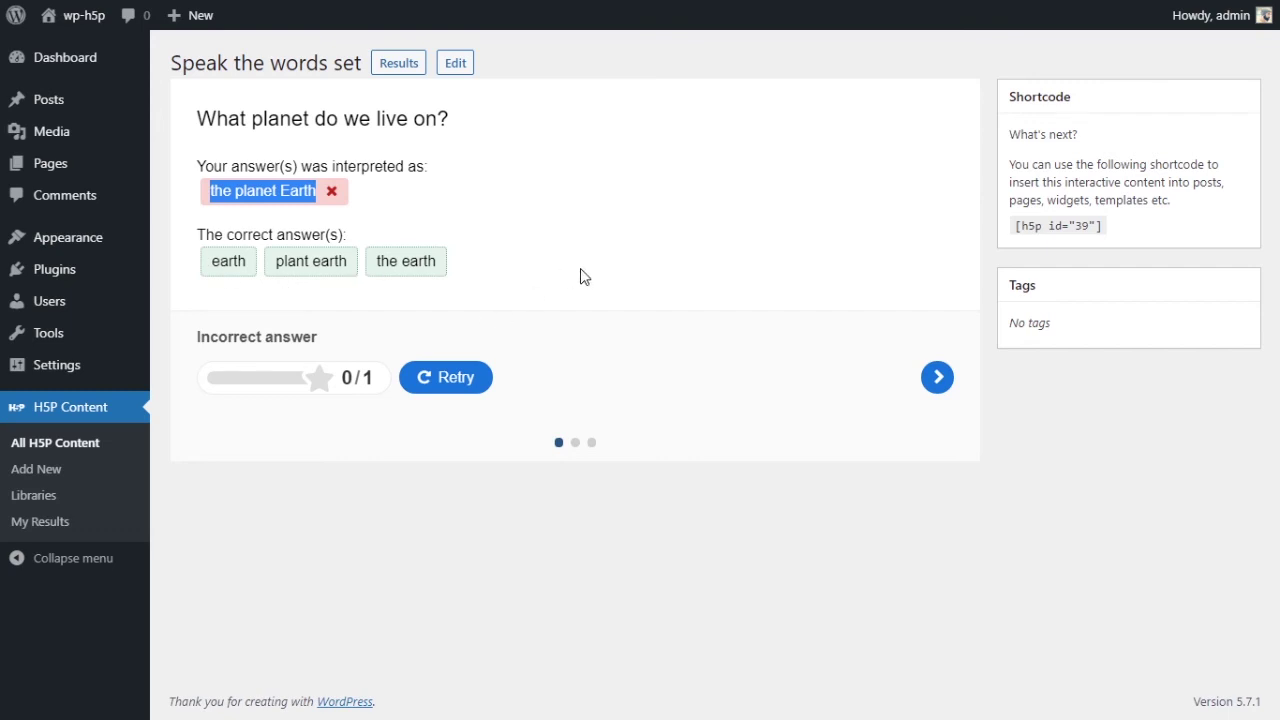
{"action": "left_click_drag", "start_coordinate": [220, 260], "coordinate": [423, 261]}
{"action": "left_click", "coordinate": [426, 261]}
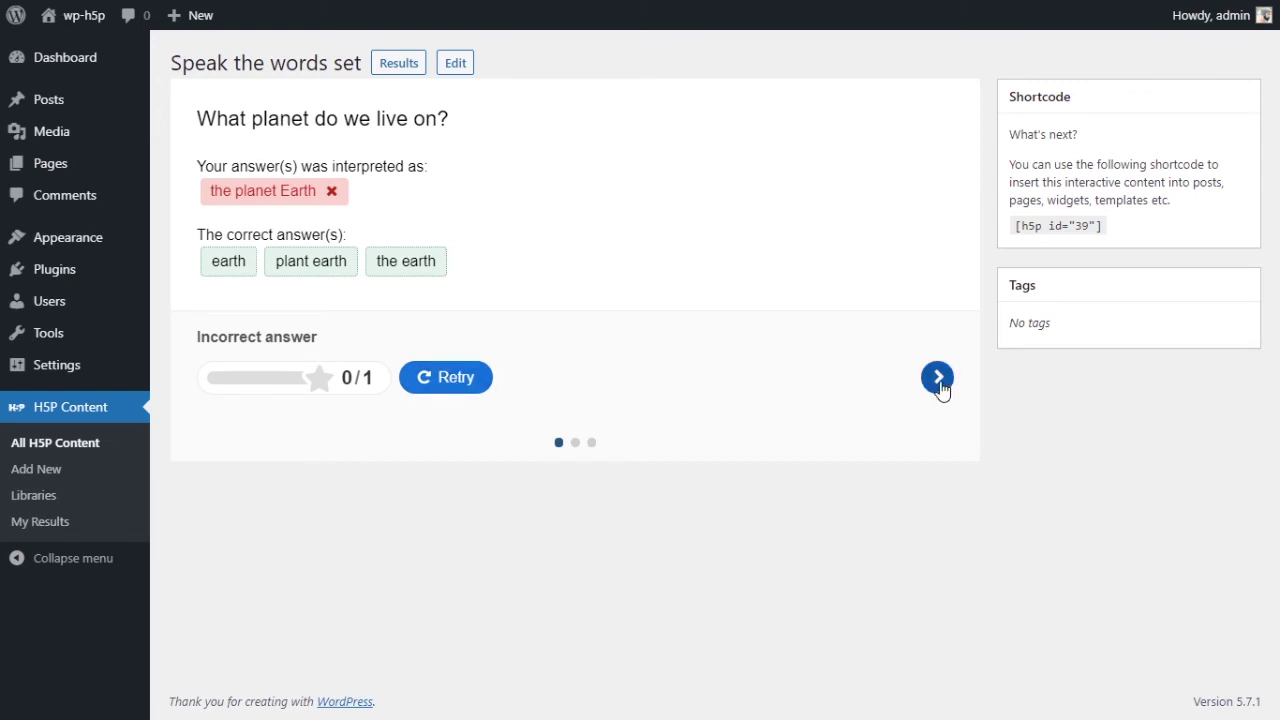
Go to the question about the informal Russian word for "Hello" and answer it by voice in Russian
{"action": "left_click", "coordinate": [938, 378]}
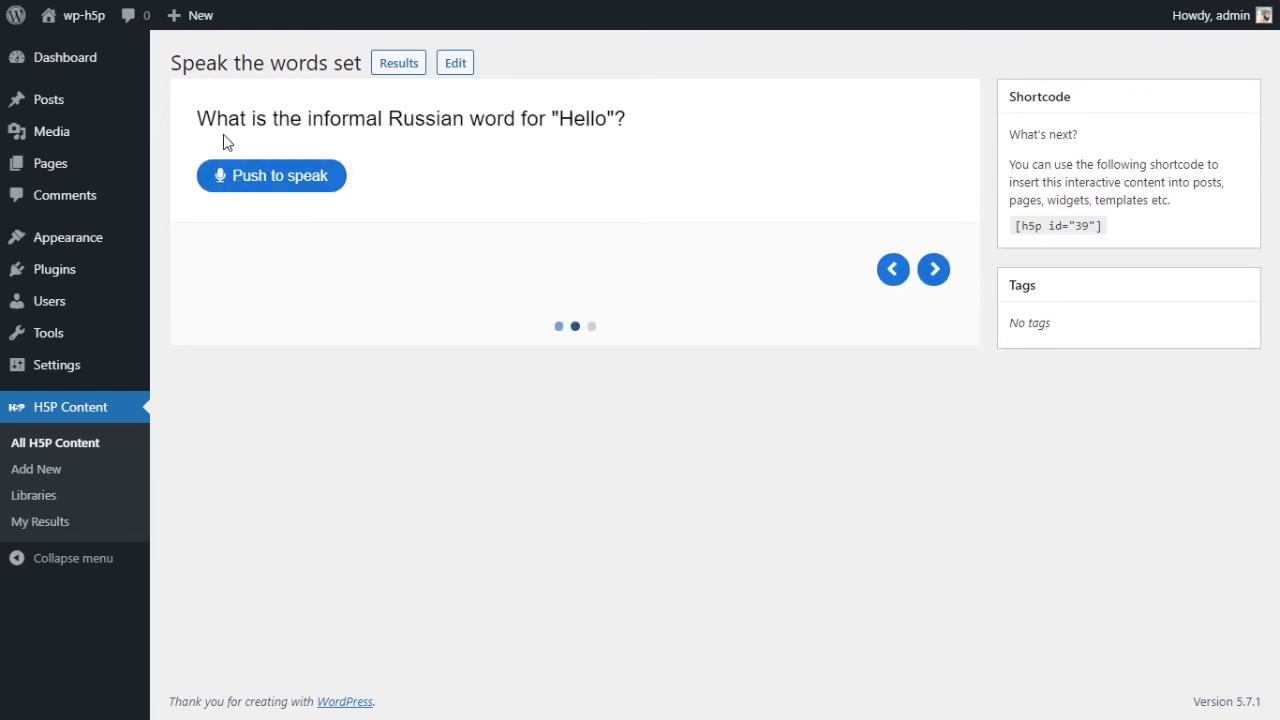
{"action": "left_click_drag", "start_coordinate": [212, 127], "coordinate": [616, 127]}
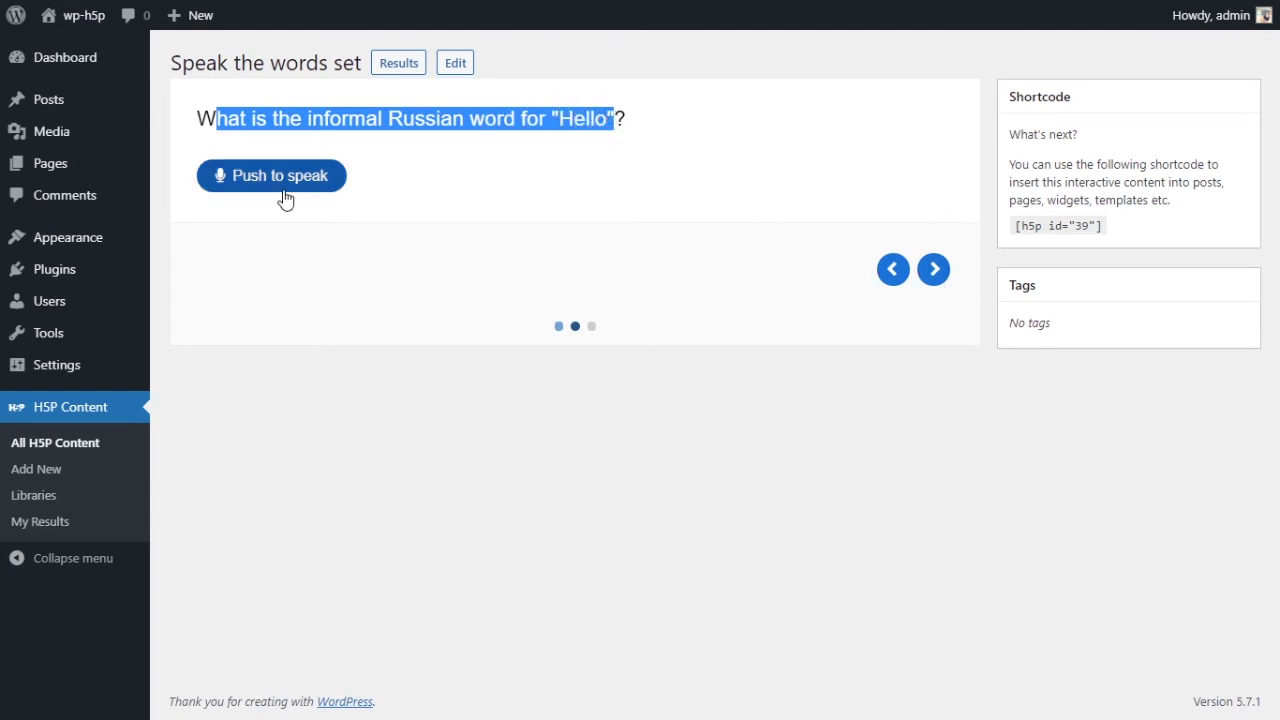
{"action": "left_click", "coordinate": [548, 183]}
{"action": "left_click", "coordinate": [316, 184]}
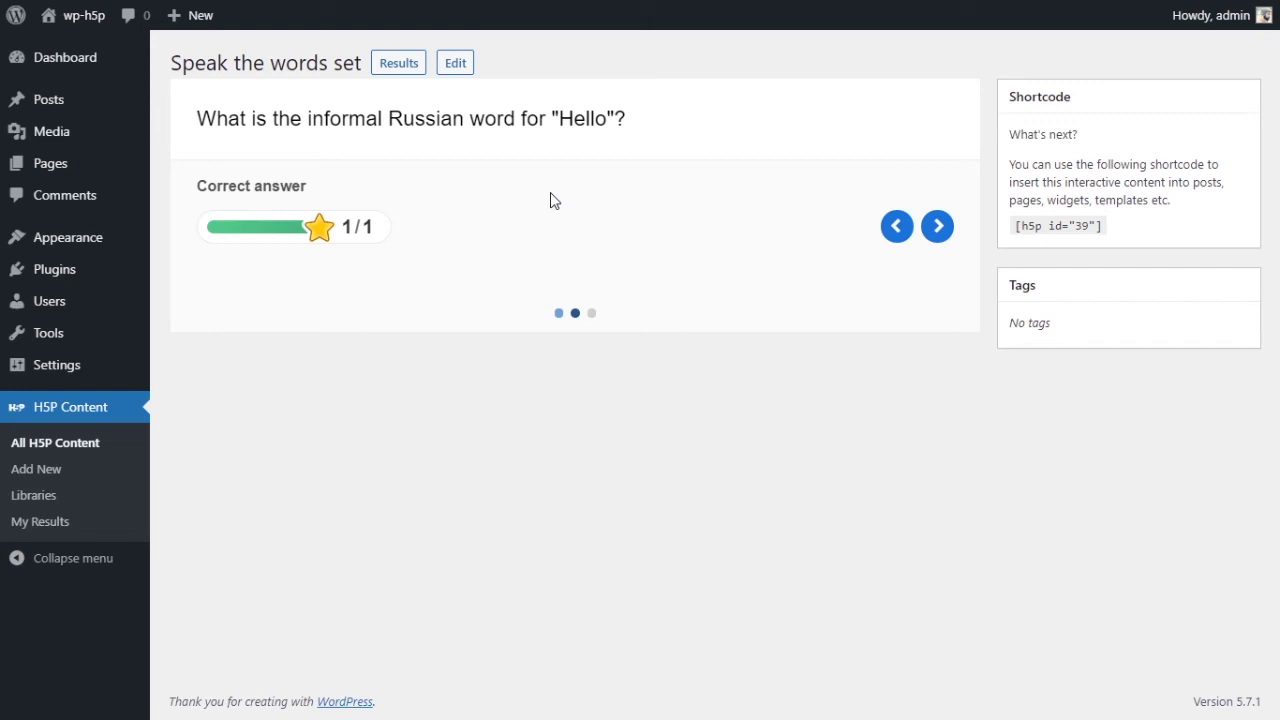
Reload the set, answer the Russian "Hello" question by voice with "Спасибо", and compare the interpreted answer with the solution
{"action": "key", "text": "F5"}
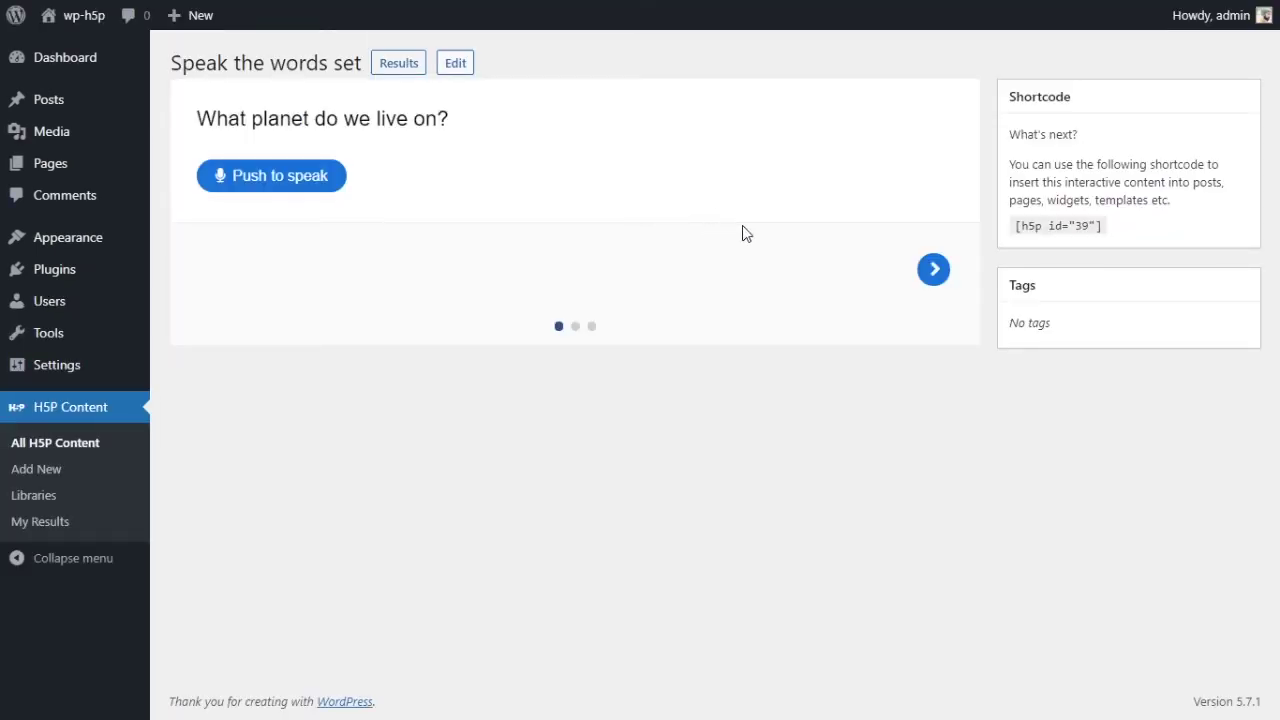
{"action": "left_click", "coordinate": [931, 270]}
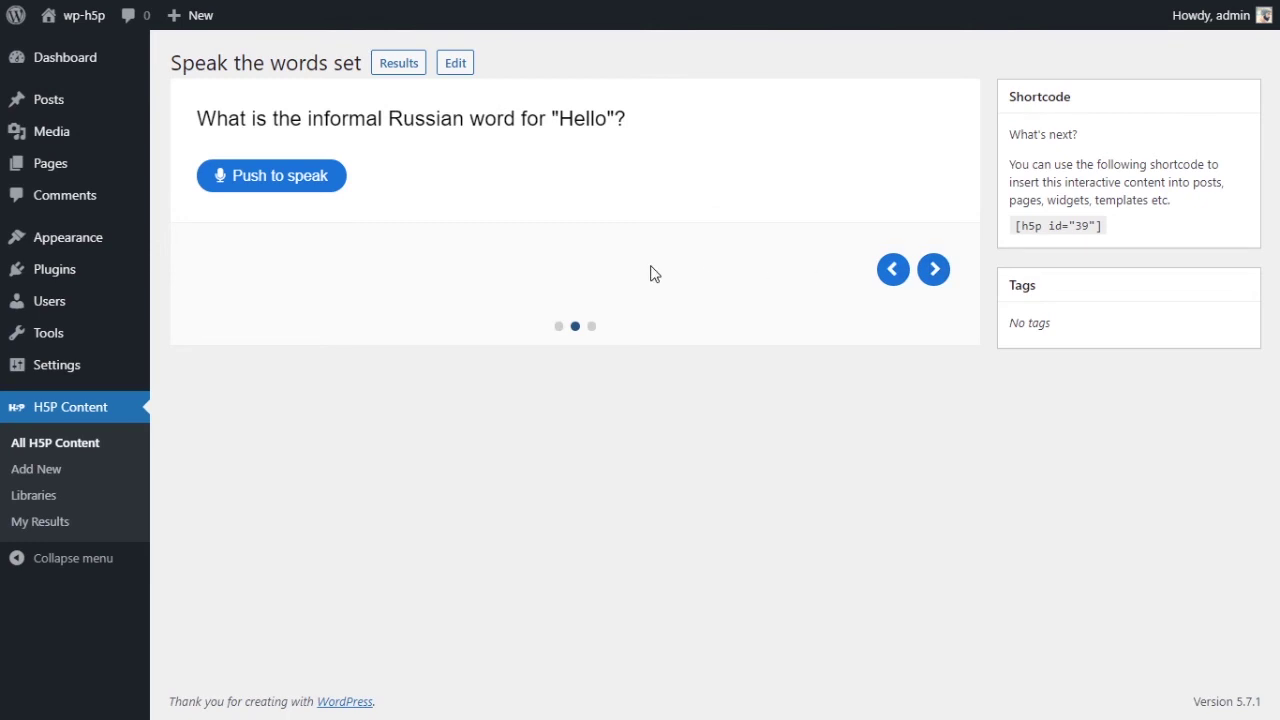
{"action": "left_click", "coordinate": [284, 188]}
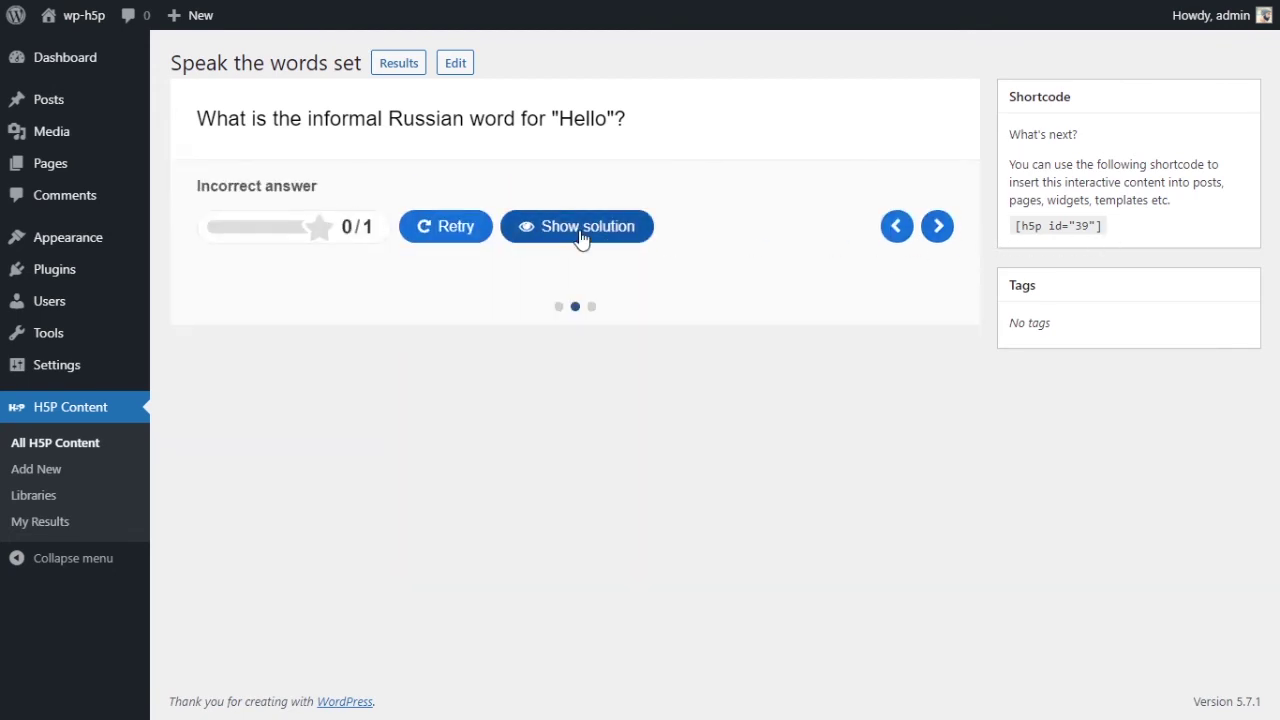
{"action": "left_click", "coordinate": [581, 238]}
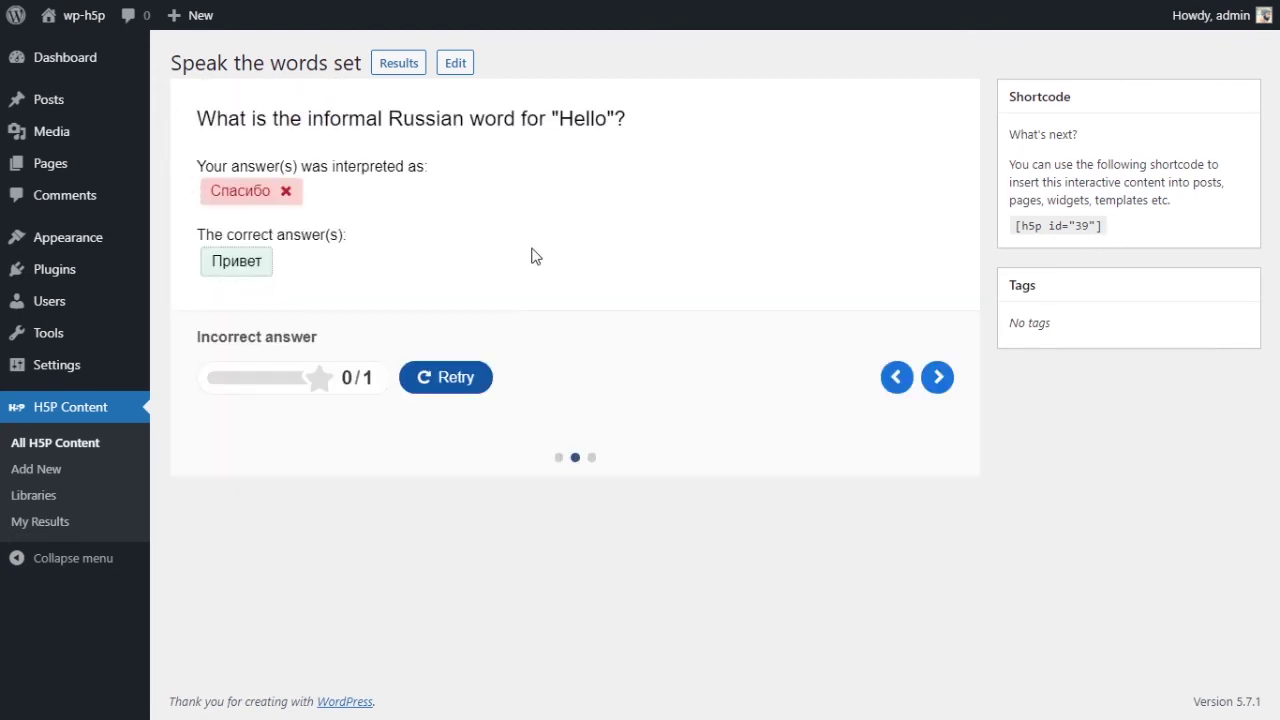
{"action": "left_click_drag", "start_coordinate": [210, 195], "coordinate": [270, 192]}
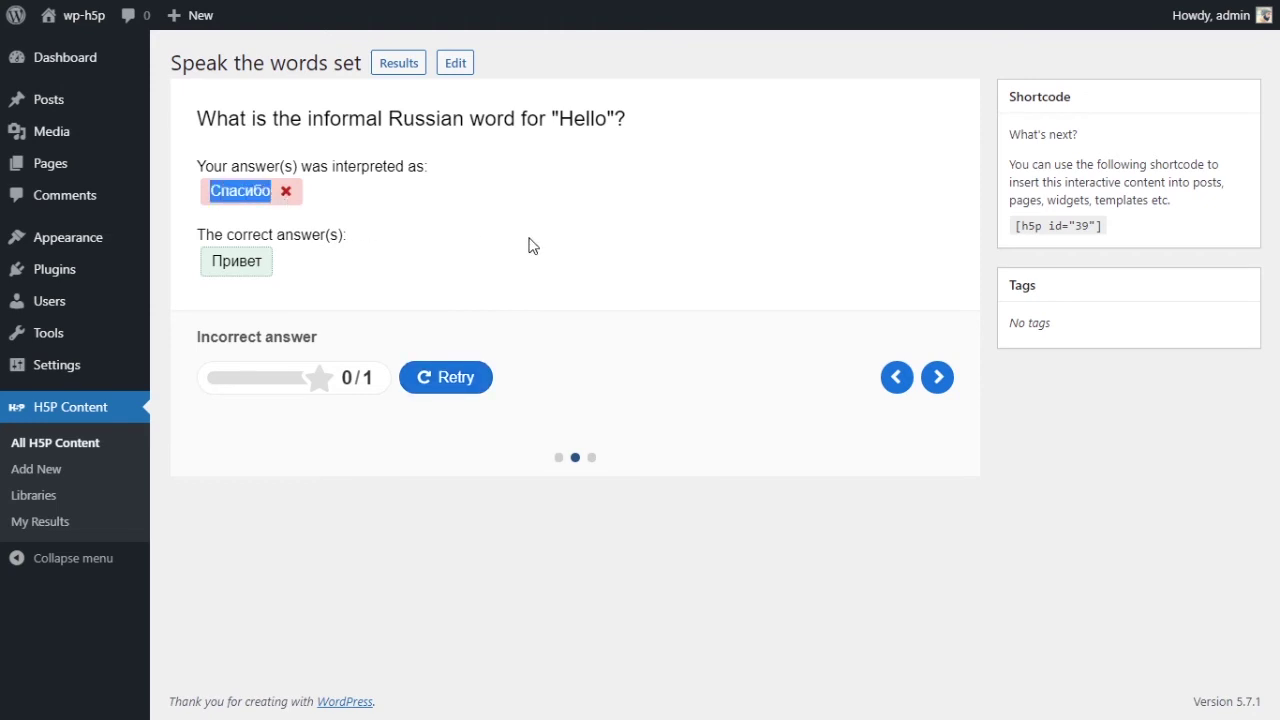
{"action": "left_click_drag", "start_coordinate": [210, 192], "coordinate": [270, 192]}
{"action": "double_click", "coordinate": [253, 262]}
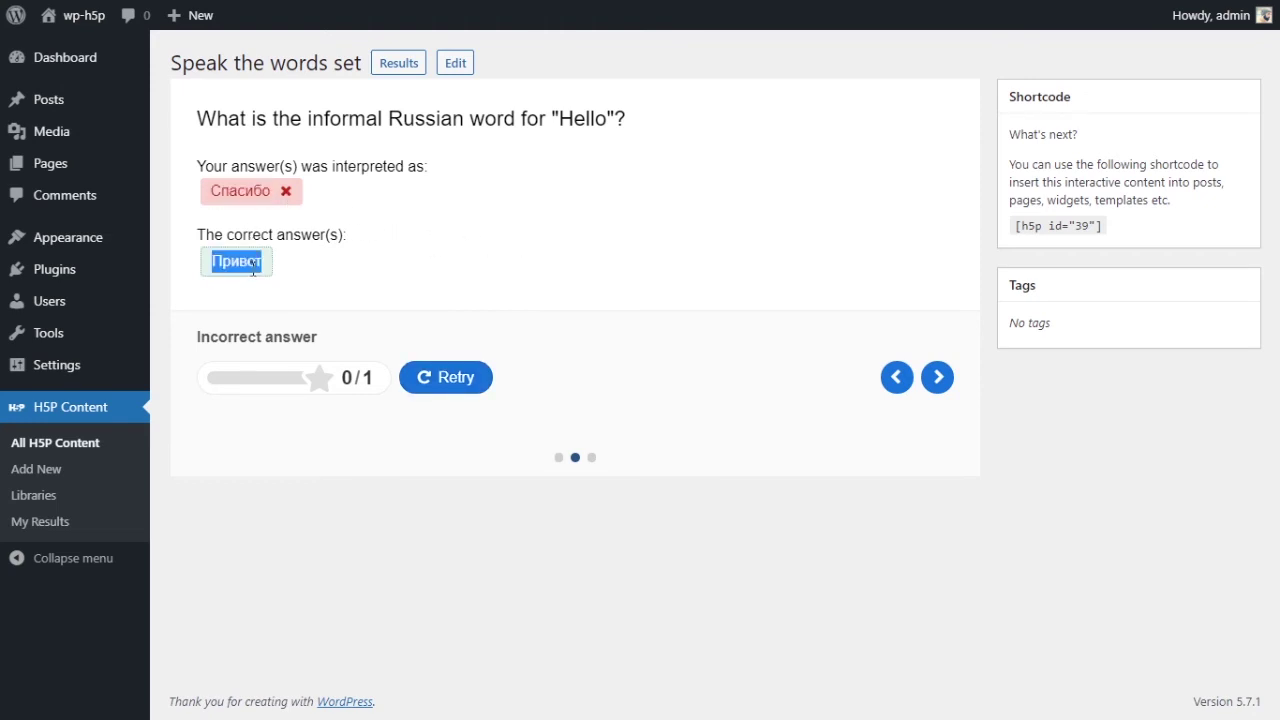
{"action": "left_click", "coordinate": [593, 303]}
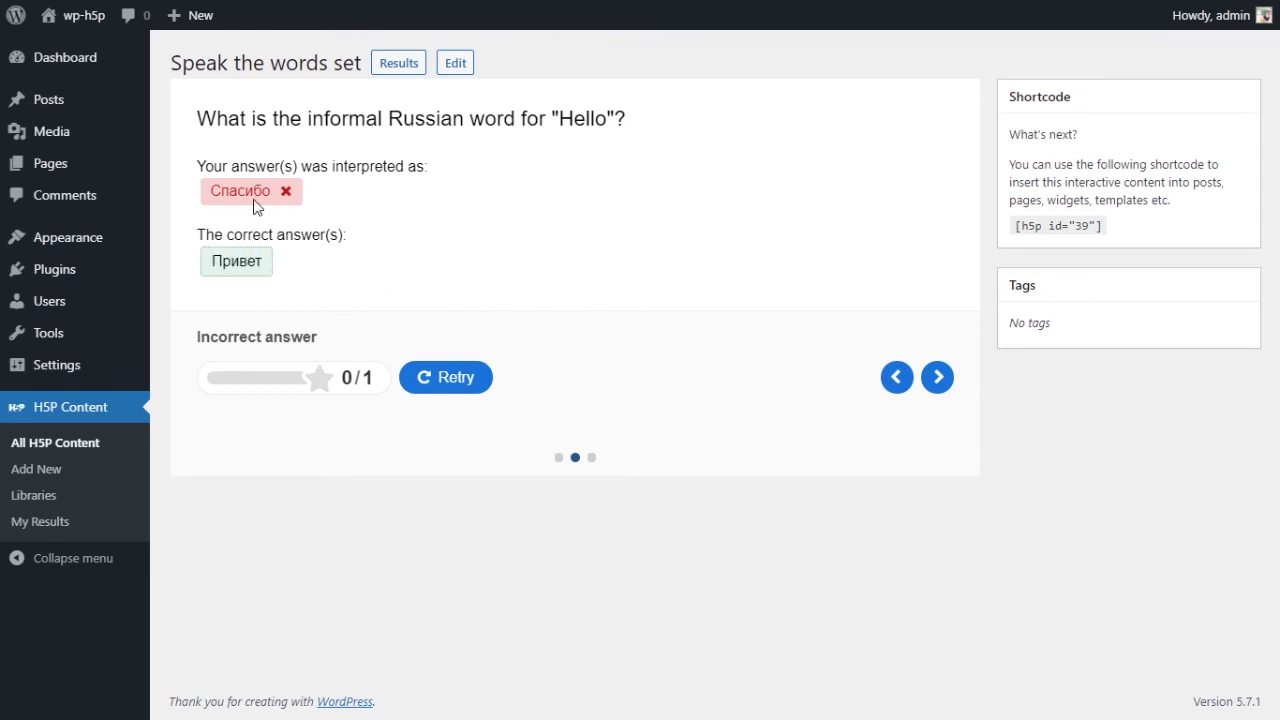
{"action": "double_click", "coordinate": [226, 190]}
{"action": "double_click", "coordinate": [240, 264]}
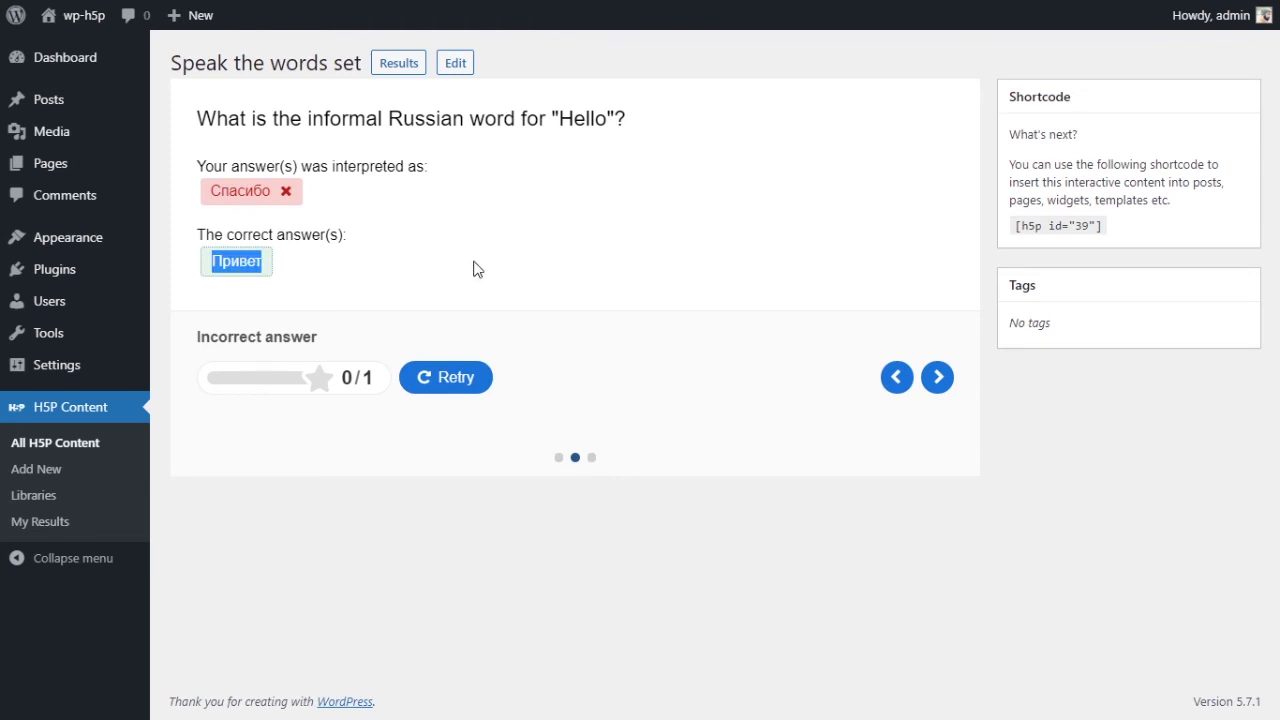
{"action": "left_click", "coordinate": [545, 232]}
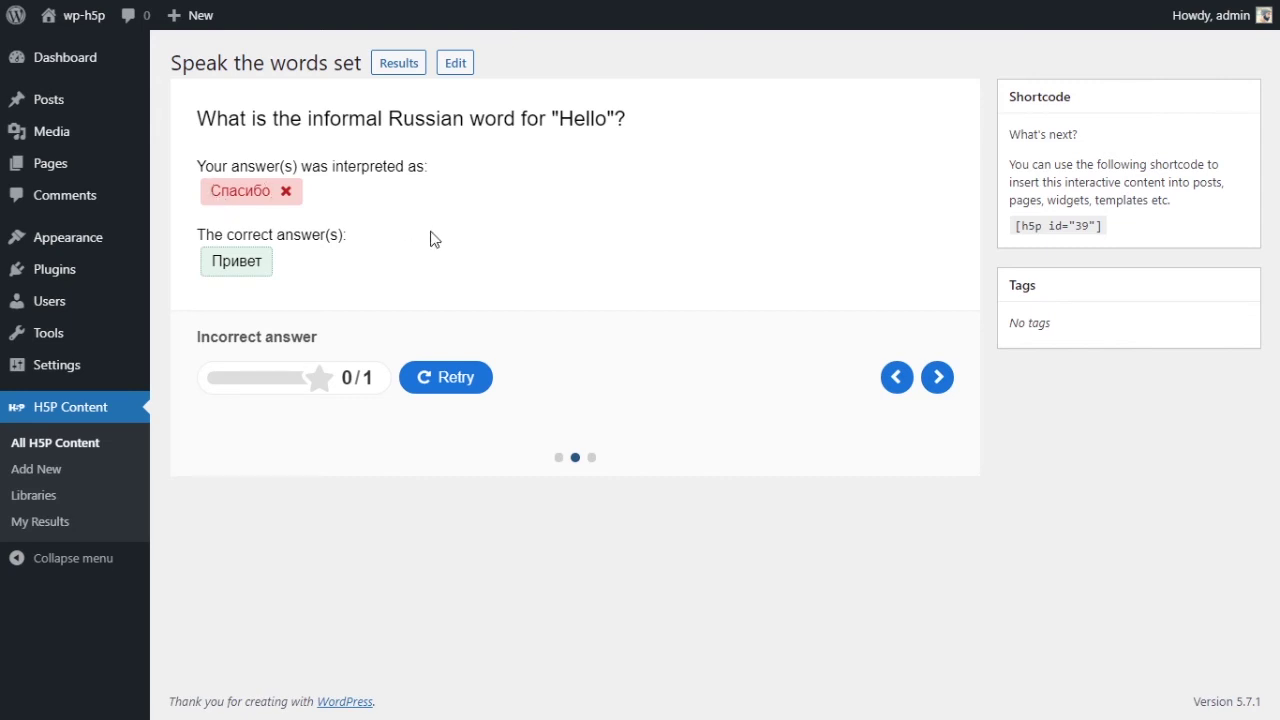
Reset the set, answer the Russian "Hello" question by voice with a different wrong word, and review its interpretations in the solution
{"action": "key", "text": "F5"}
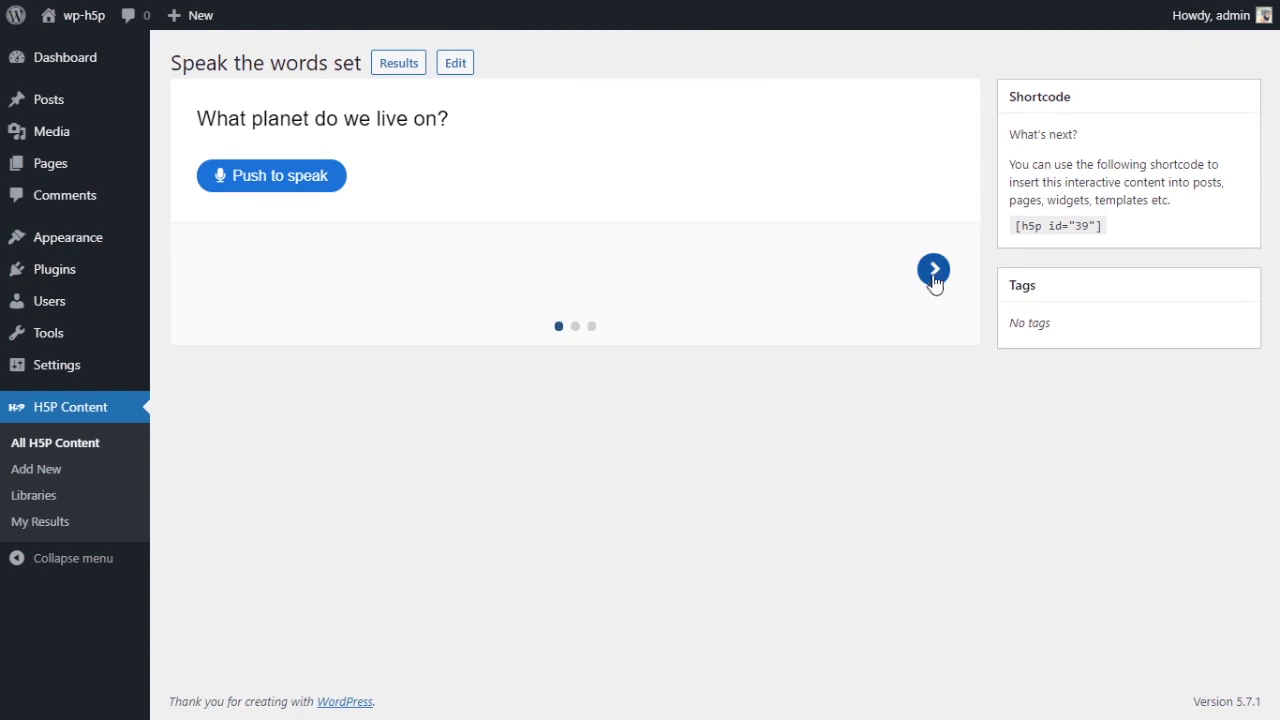
{"action": "left_click", "coordinate": [934, 272]}
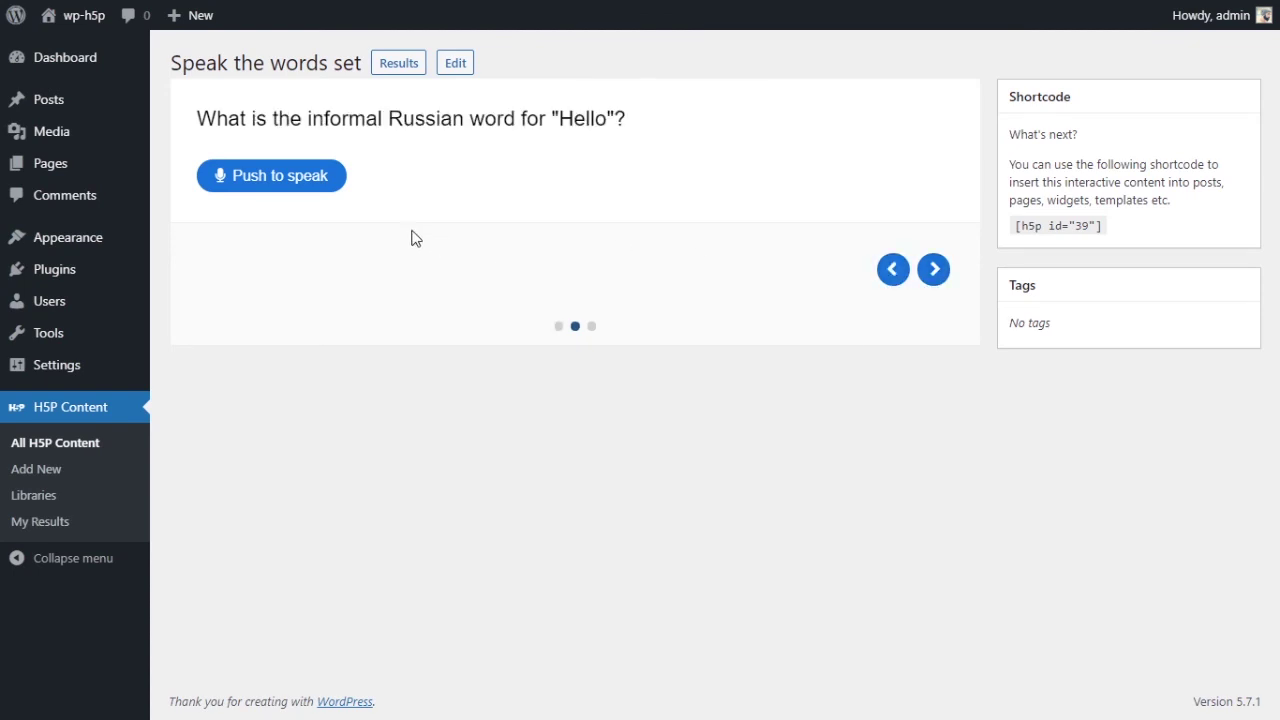
{"action": "left_click", "coordinate": [310, 188]}
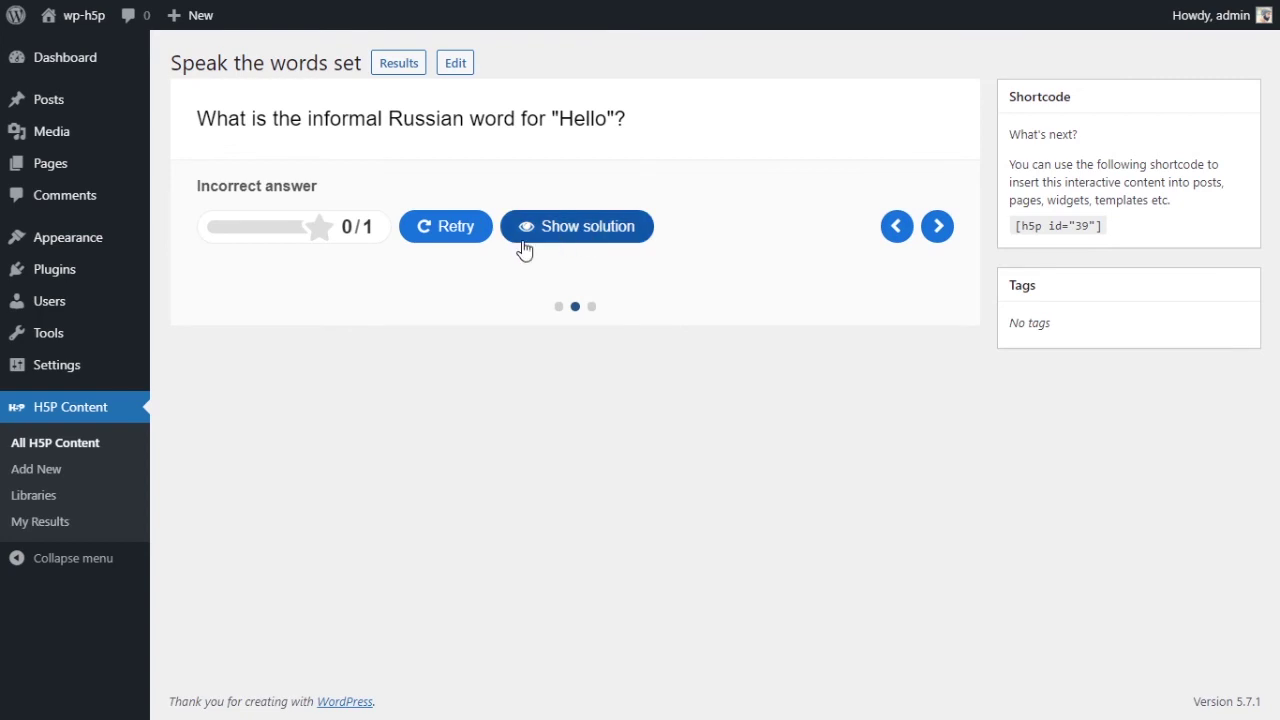
{"action": "left_click", "coordinate": [524, 248]}
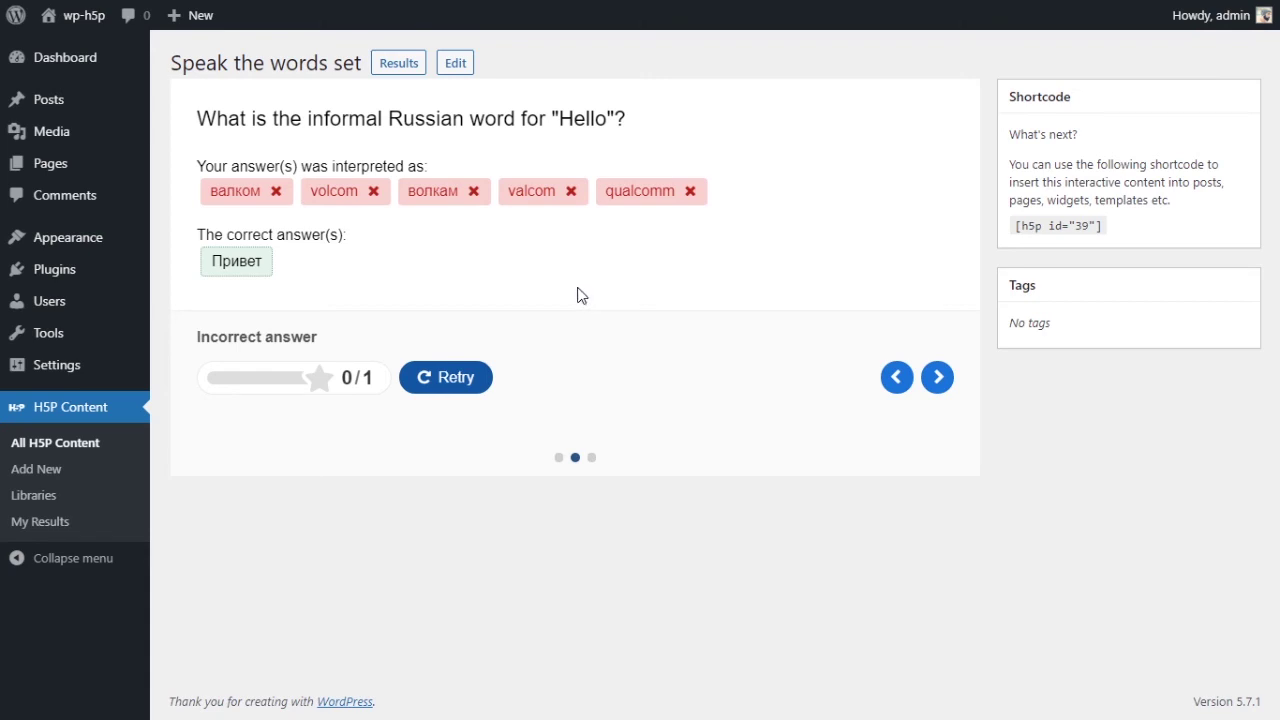
{"action": "left_click_drag", "start_coordinate": [313, 196], "coordinate": [357, 192]}
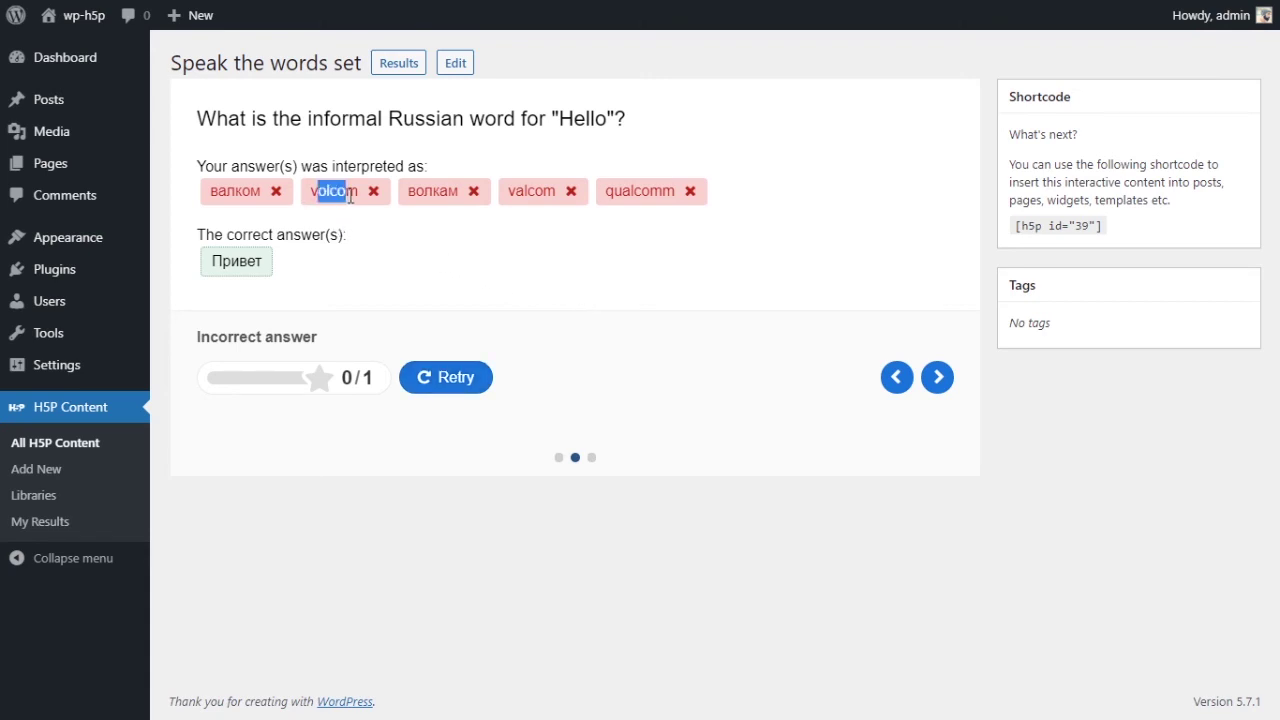
{"action": "left_click_drag", "start_coordinate": [515, 192], "coordinate": [557, 193]}
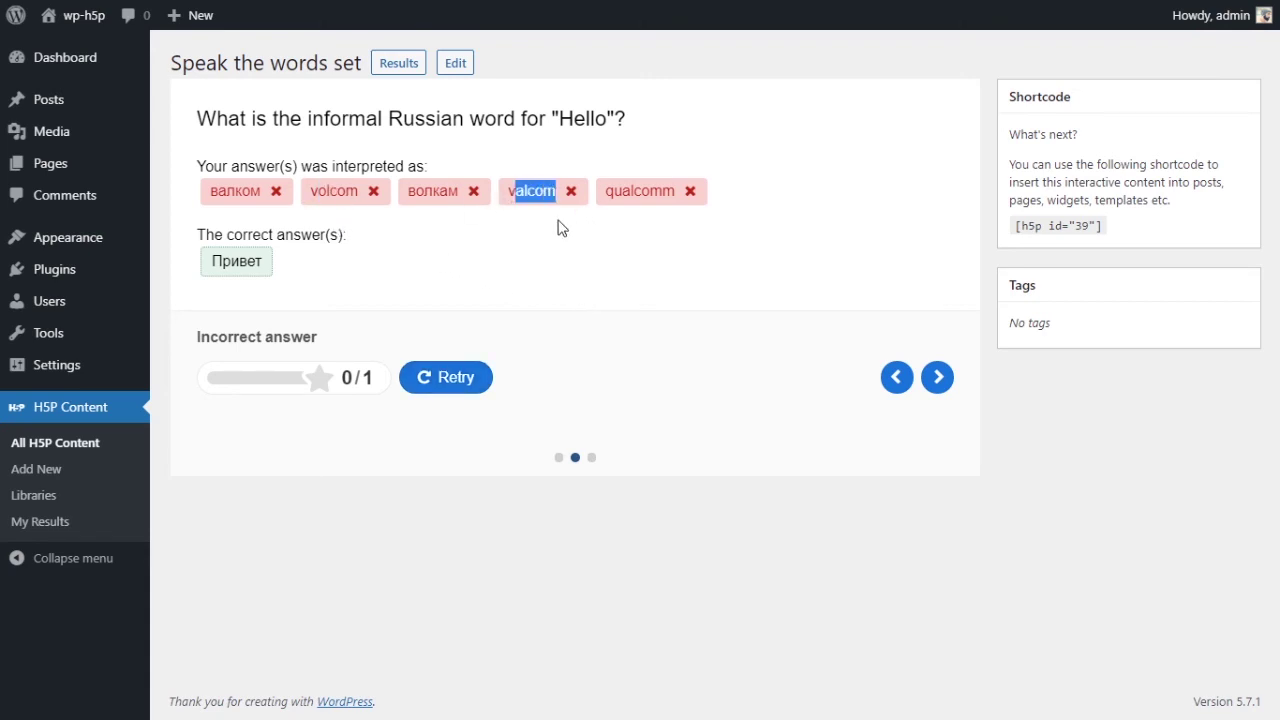
{"action": "left_click", "coordinate": [351, 251]}
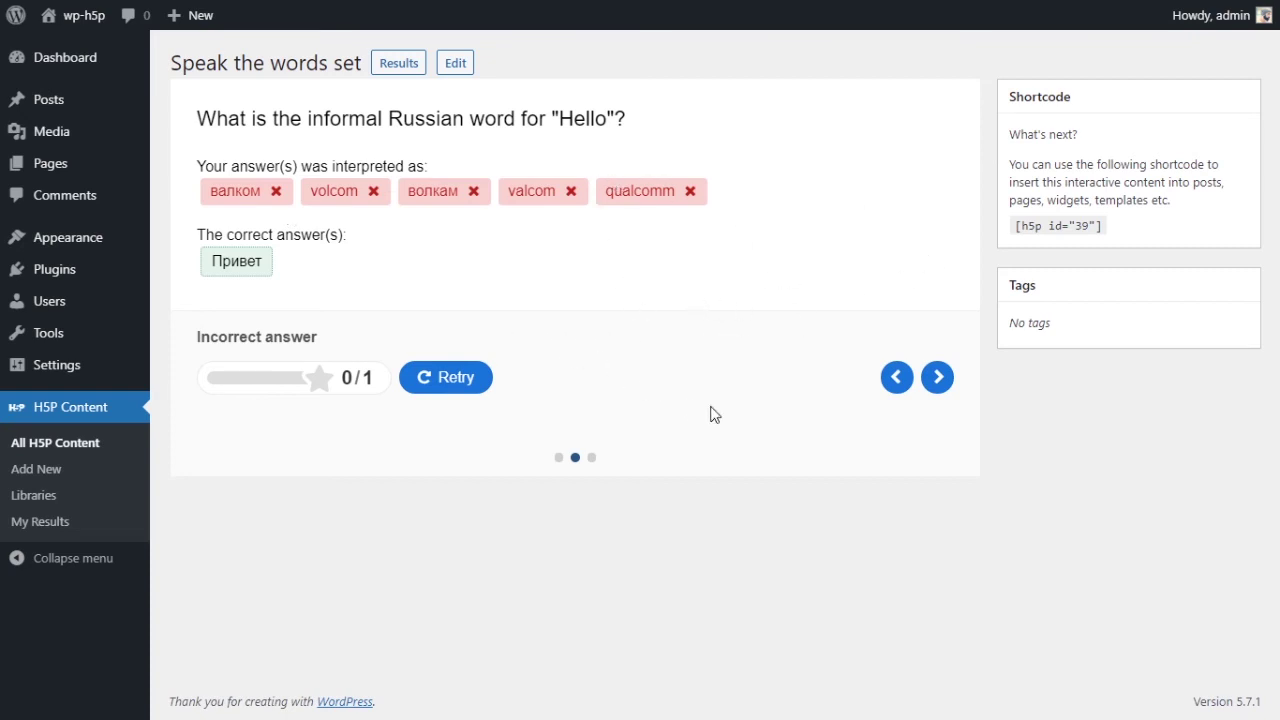
Go to the third question and speak the phrase "The boy walked to school by himself" as the answer
{"action": "left_click", "coordinate": [938, 380]}
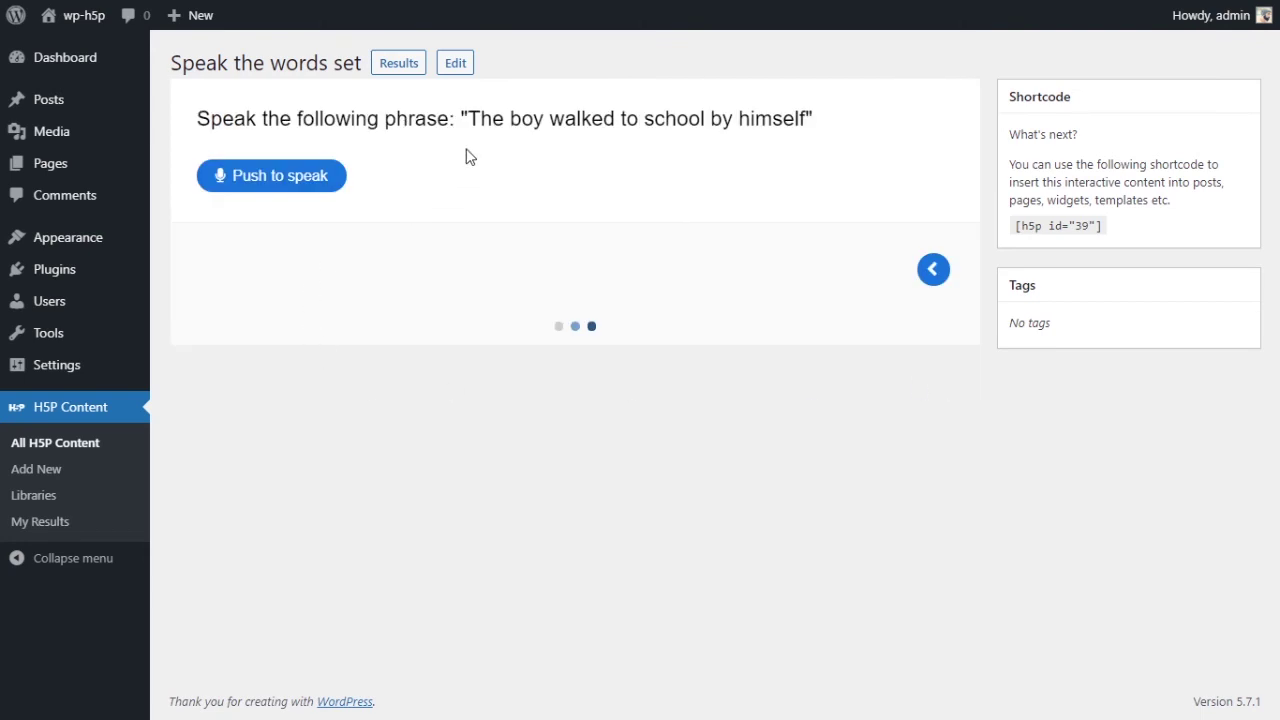
{"action": "left_click_drag", "start_coordinate": [473, 121], "coordinate": [808, 137]}
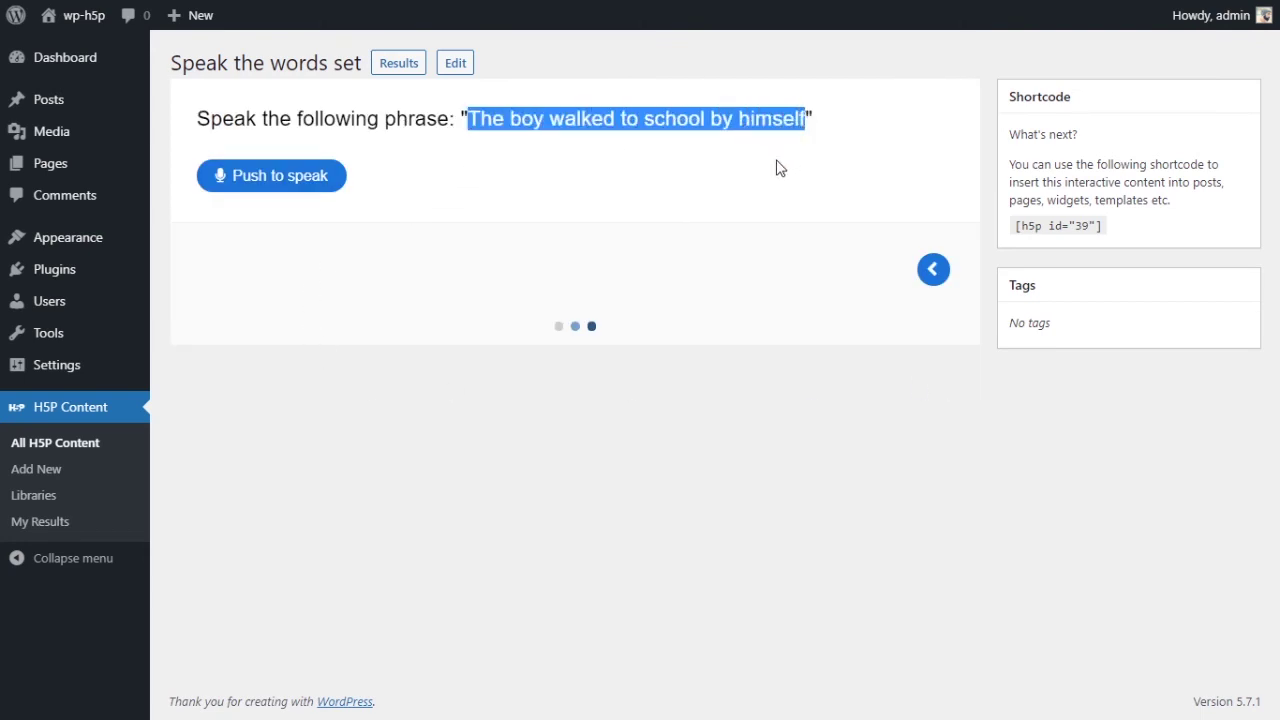
{"action": "left_click", "coordinate": [530, 142]}
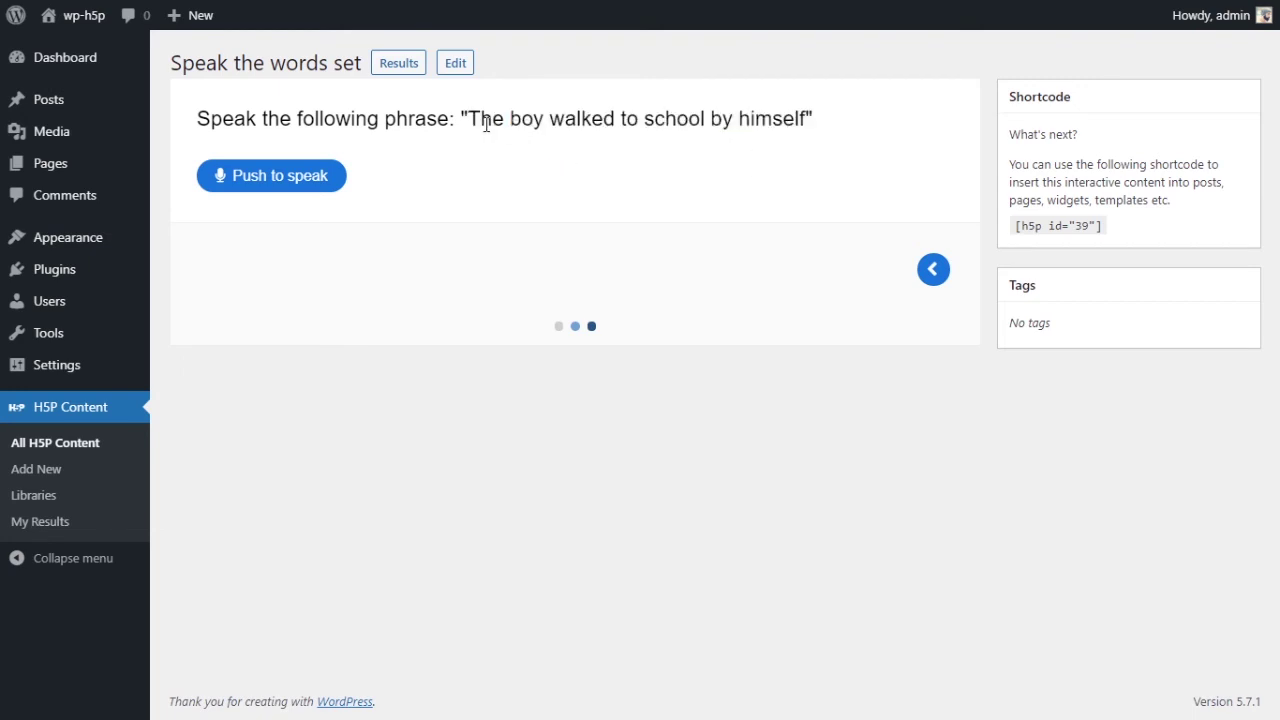
{"action": "left_click_drag", "start_coordinate": [474, 117], "coordinate": [809, 137]}
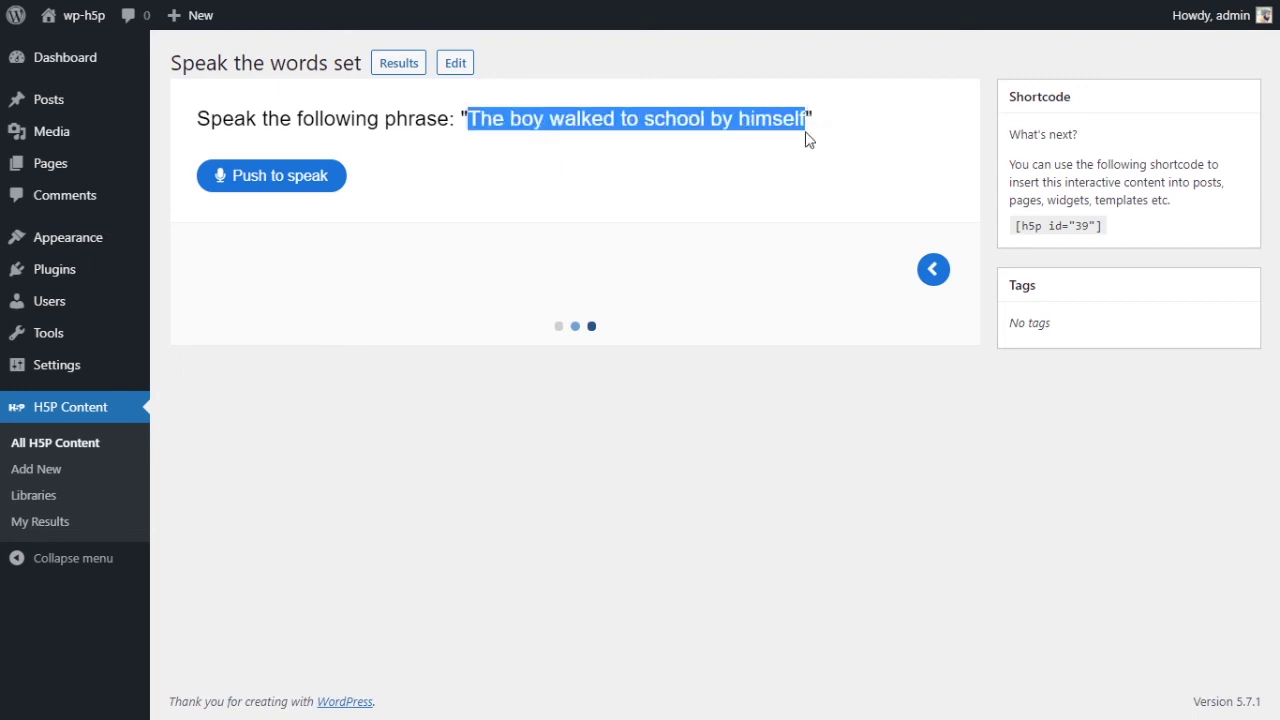
{"action": "left_click", "coordinate": [800, 166]}
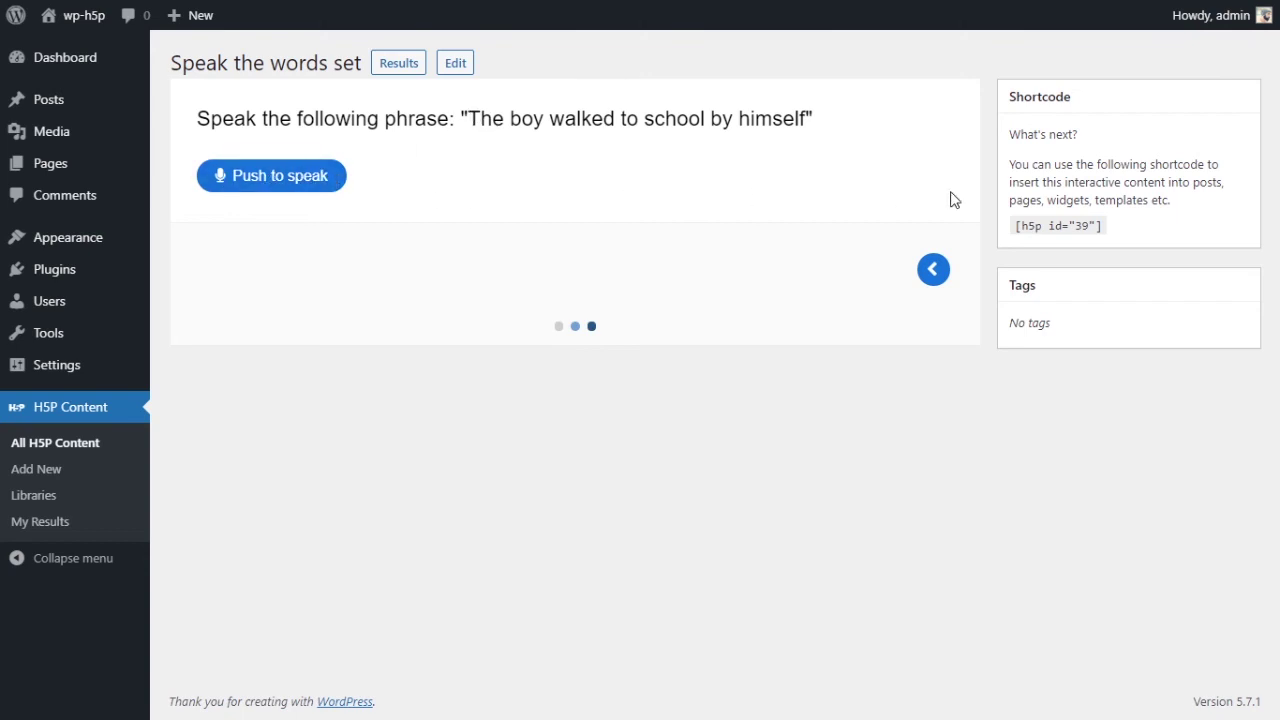
{"action": "left_click", "coordinate": [318, 177]}
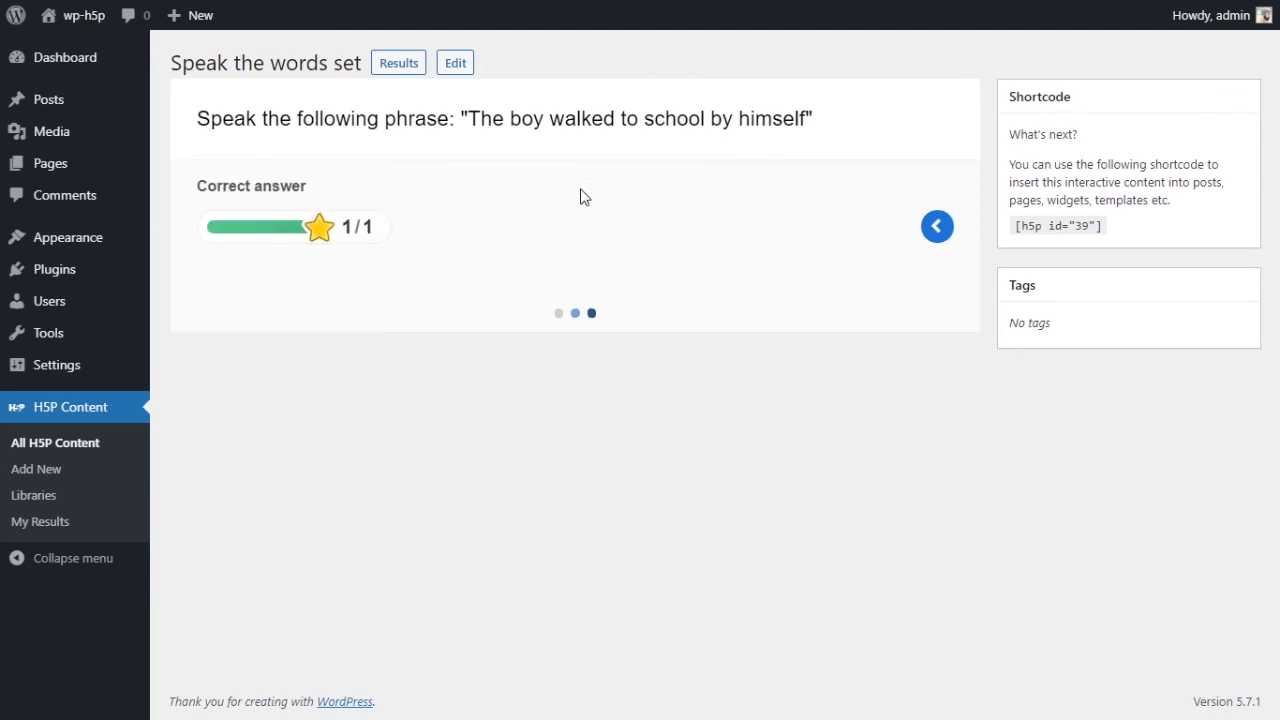
Reload the set, answer the third question by voice with "the fox ran to school by himself", and review the interpretations in the solution
{"action": "key", "text": "F5"}
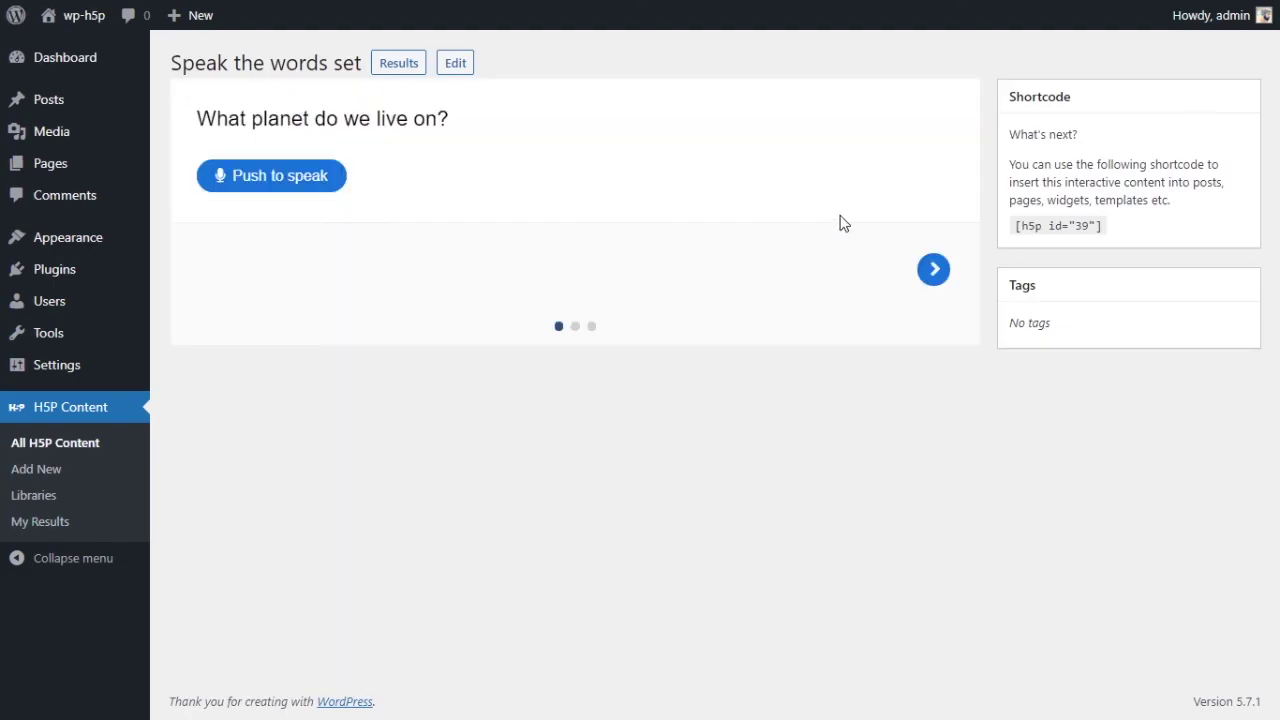
{"action": "left_click", "coordinate": [945, 277]}
{"action": "left_click", "coordinate": [936, 272]}
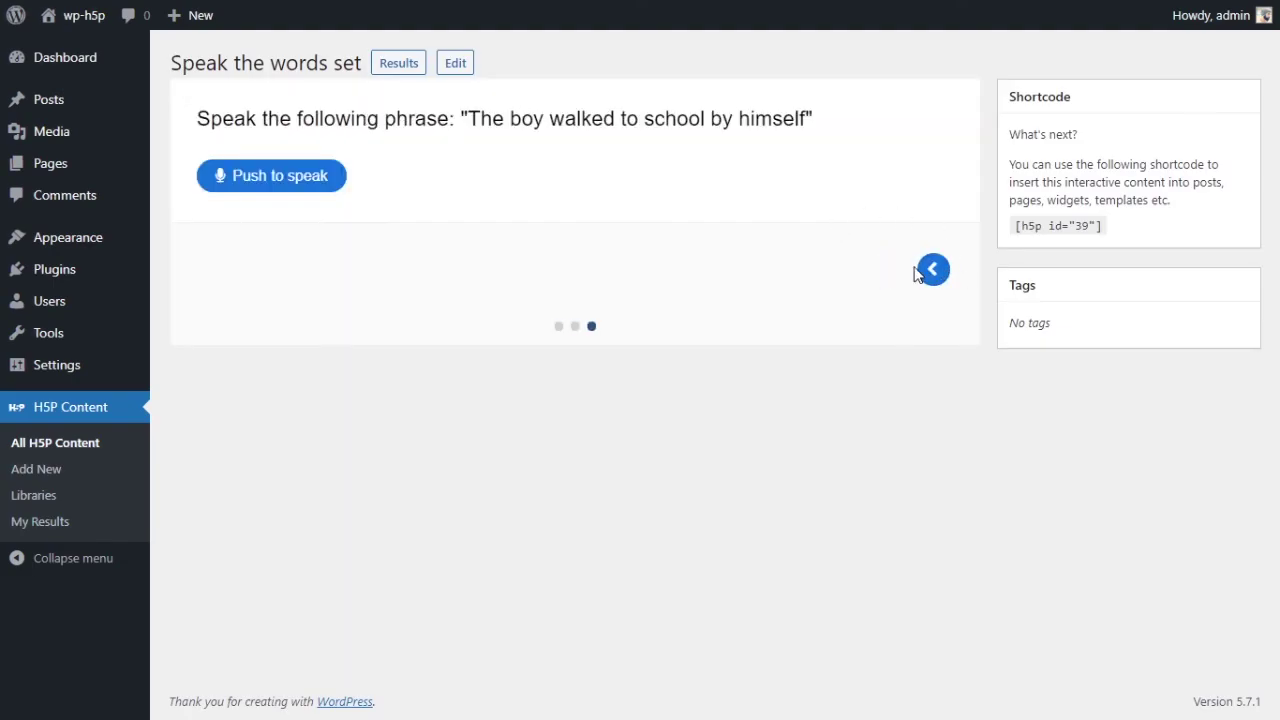
{"action": "left_click", "coordinate": [306, 189]}
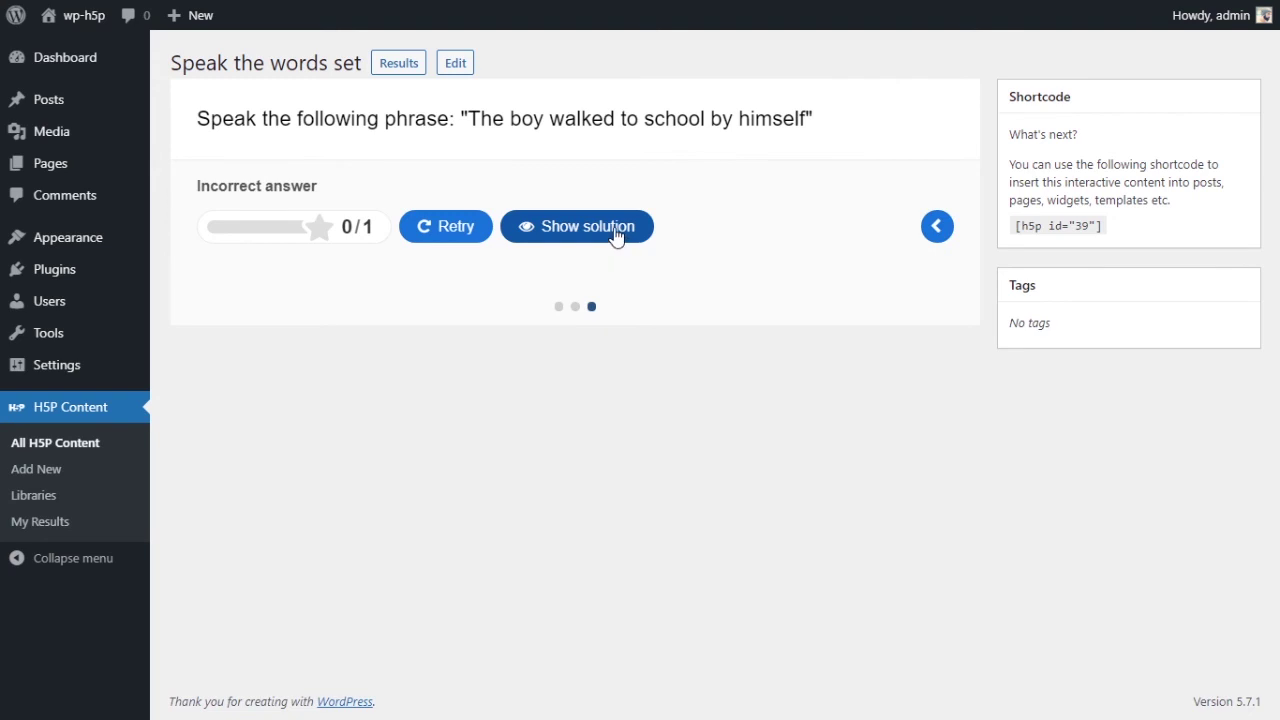
{"action": "left_click", "coordinate": [614, 229]}
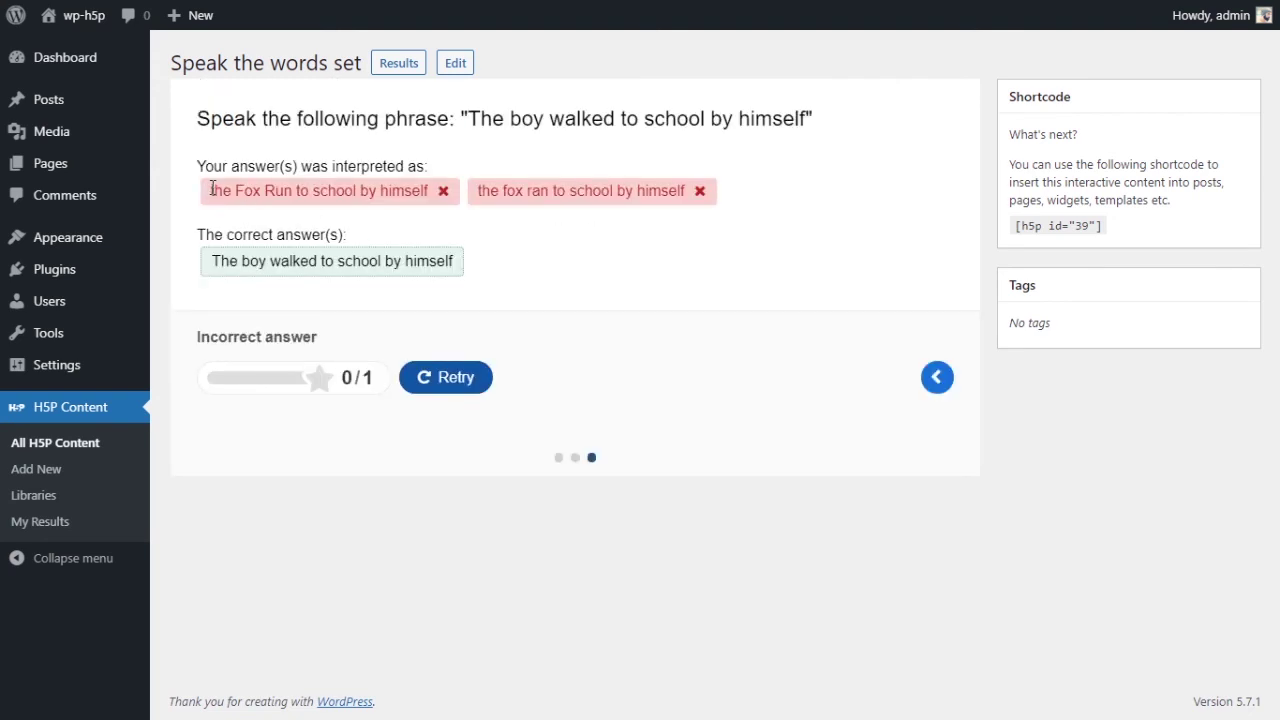
{"action": "left_click_drag", "start_coordinate": [209, 190], "coordinate": [682, 190]}
{"action": "left_click", "coordinate": [655, 240]}
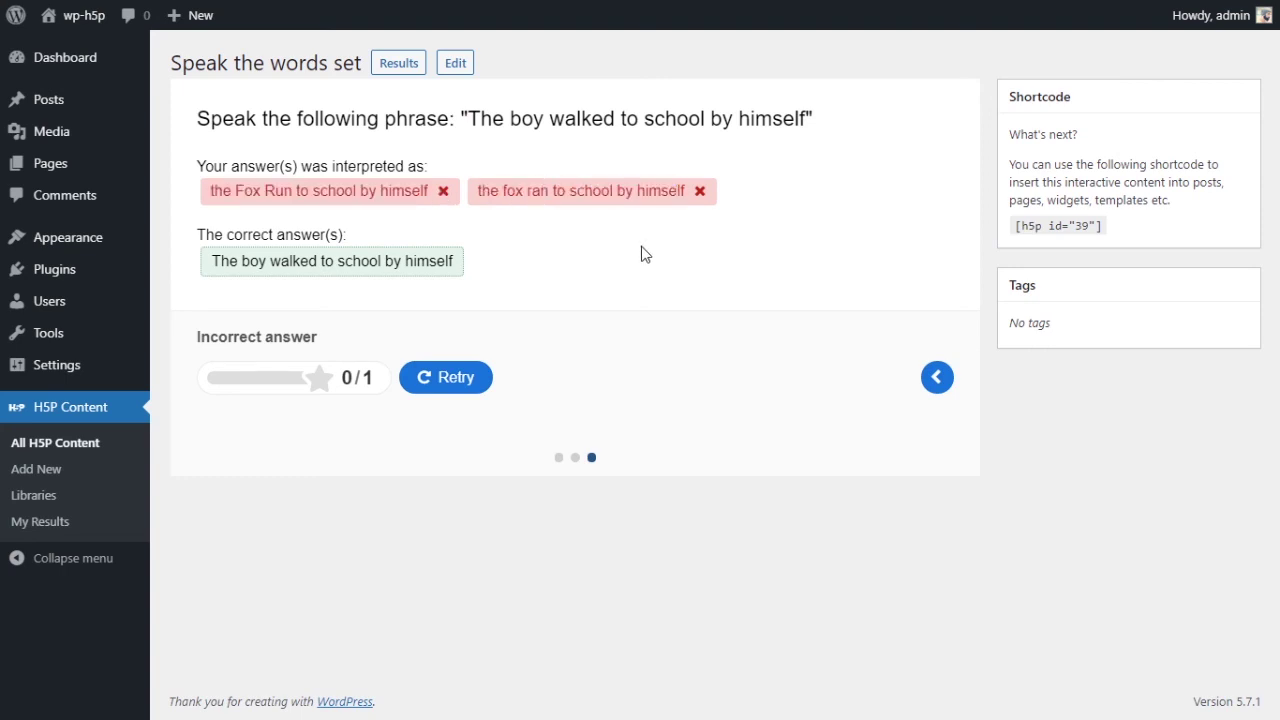
Compare both interpretations of the spoken fox sentence, word by word, with the correct answer to the third question
{"action": "double_click", "coordinate": [537, 190]}
{"action": "left_click", "coordinate": [279, 190]}
{"action": "left_click_drag", "start_coordinate": [221, 261], "coordinate": [481, 266]}
{"action": "left_click", "coordinate": [482, 267]}
{"action": "left_click_drag", "start_coordinate": [210, 190], "coordinate": [430, 195]}
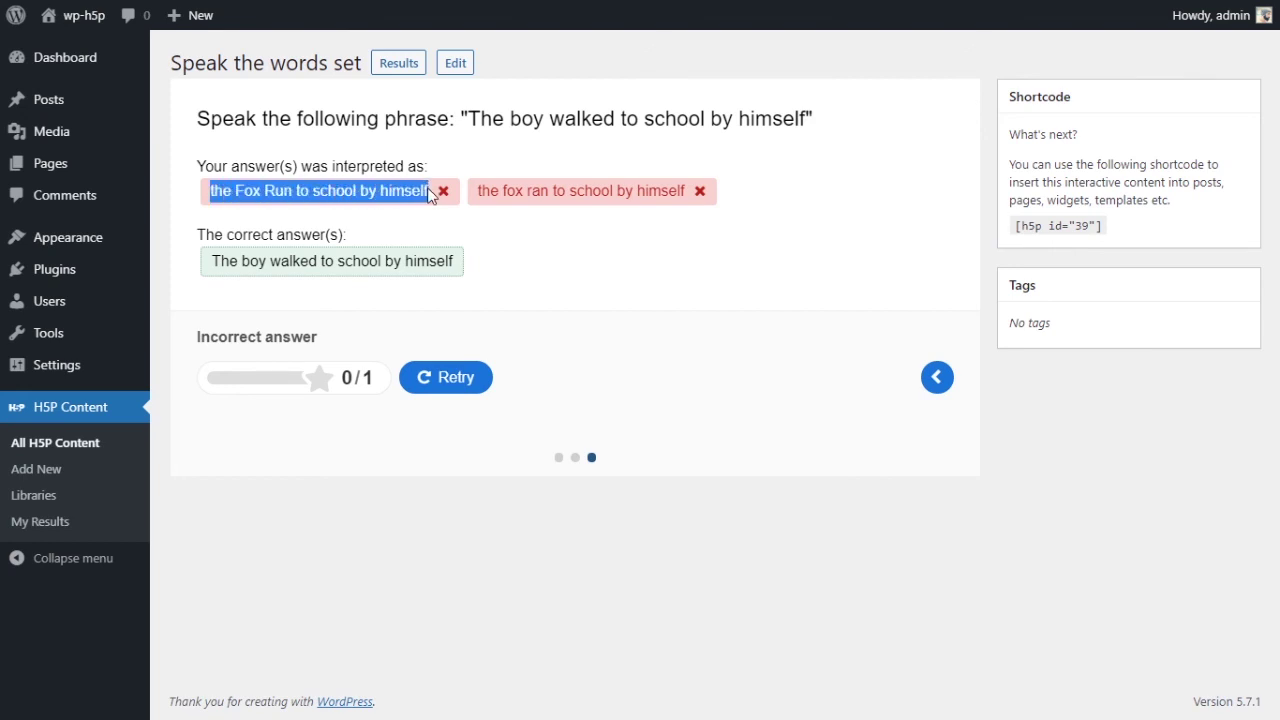
{"action": "left_click_drag", "start_coordinate": [206, 207], "coordinate": [254, 192]}
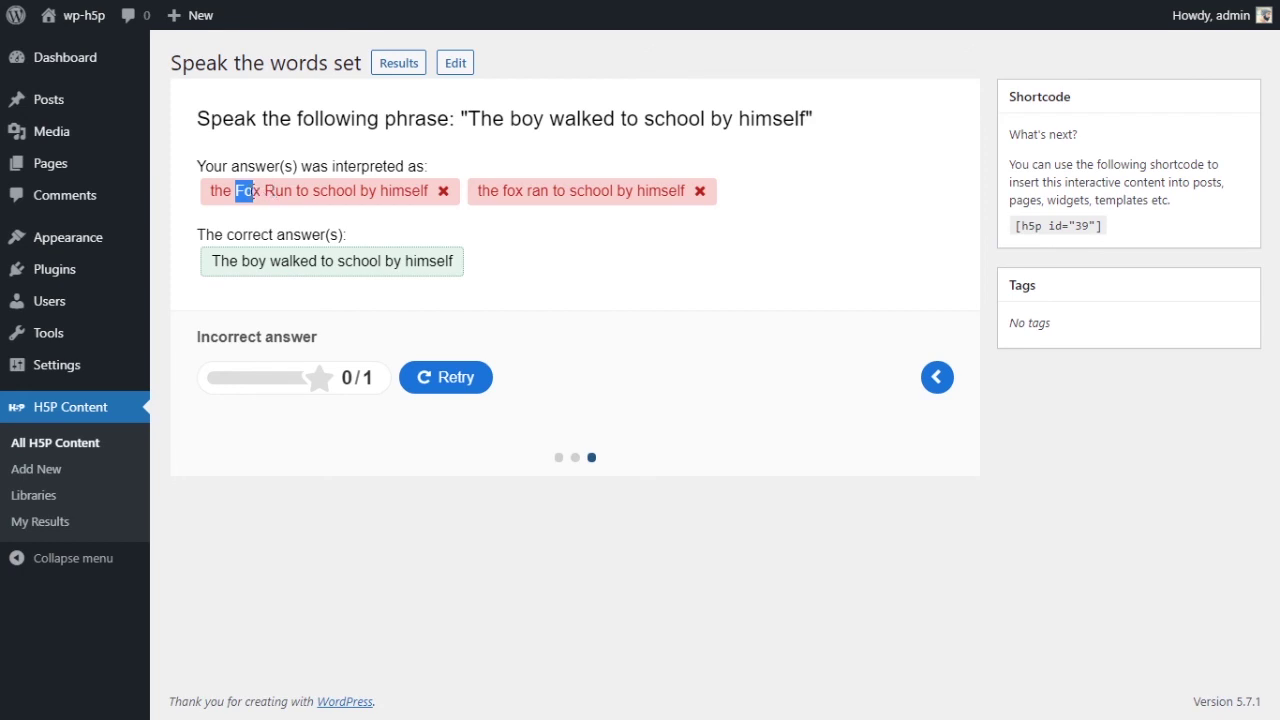
{"action": "left_click_drag", "start_coordinate": [256, 192], "coordinate": [378, 192]}
{"action": "left_click", "coordinate": [278, 198]}
{"action": "left_click_drag", "start_coordinate": [241, 194], "coordinate": [394, 192]}
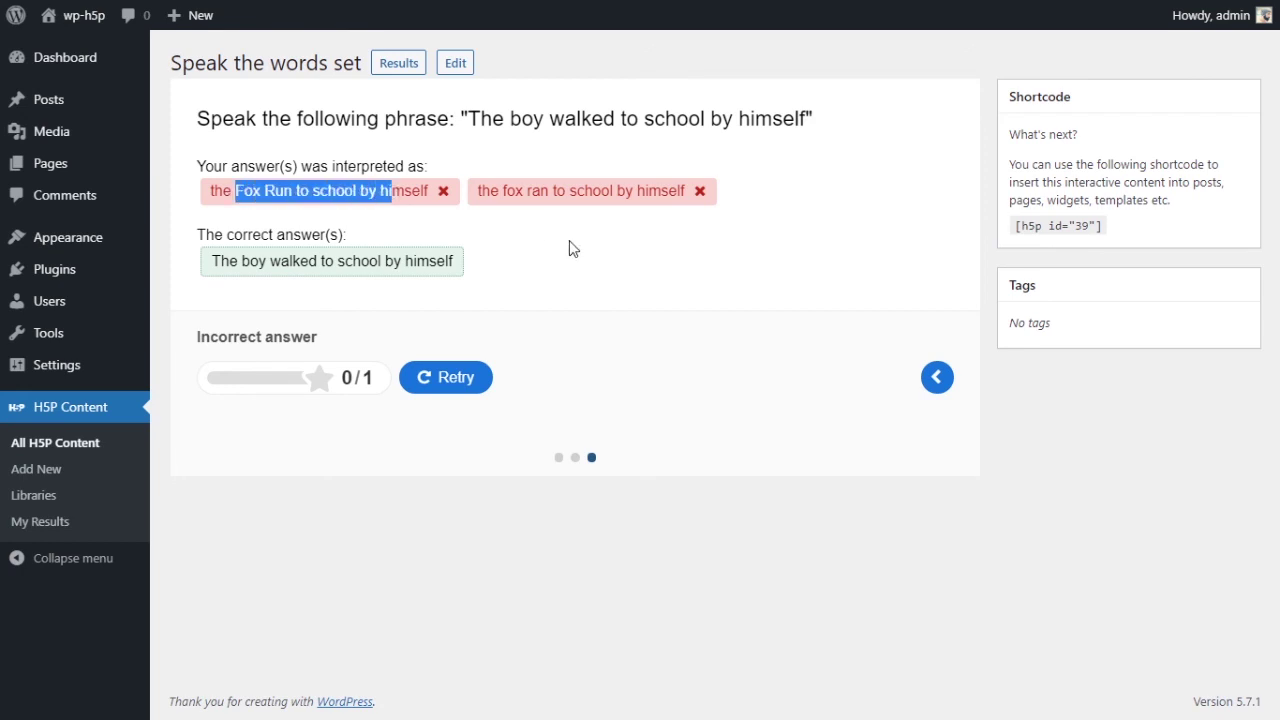
{"action": "left_click", "coordinate": [505, 250]}
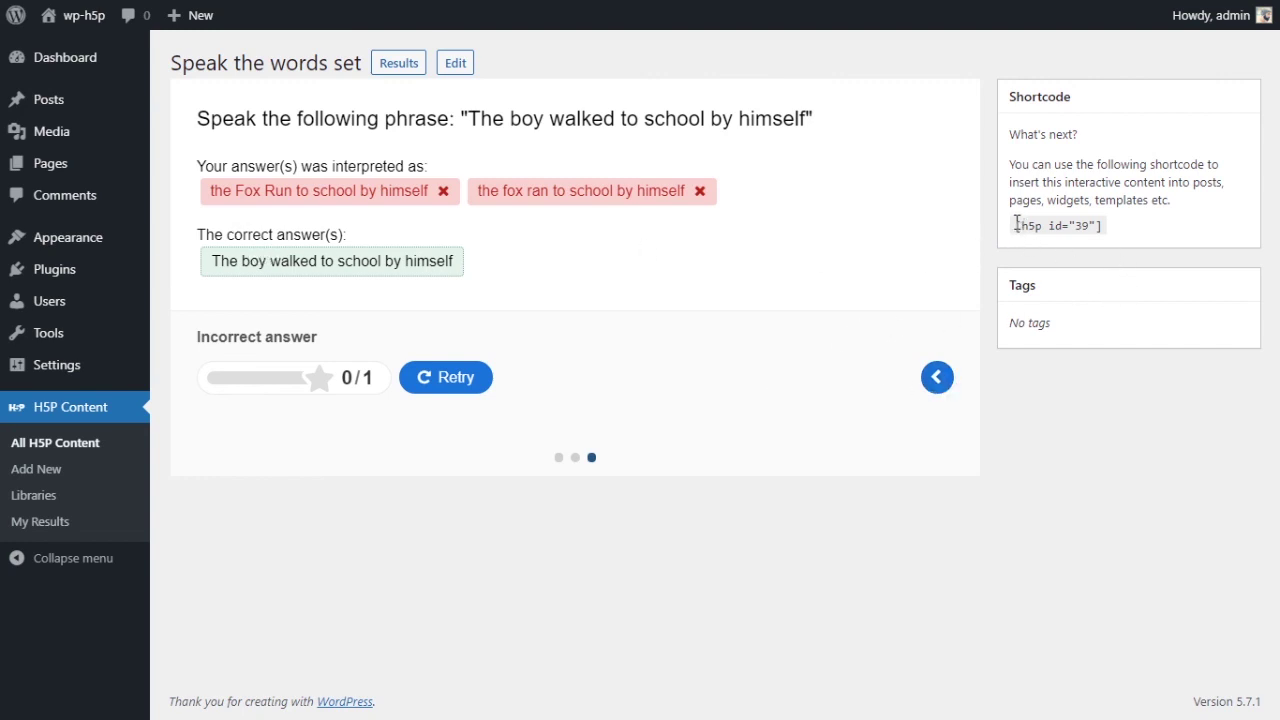
Copy the shortcode [h5p id="39"] of the Speak the words set
{"action": "left_click_drag", "start_coordinate": [1016, 224], "coordinate": [1112, 224]}
{"action": "key", "text": "ctrl+c"}
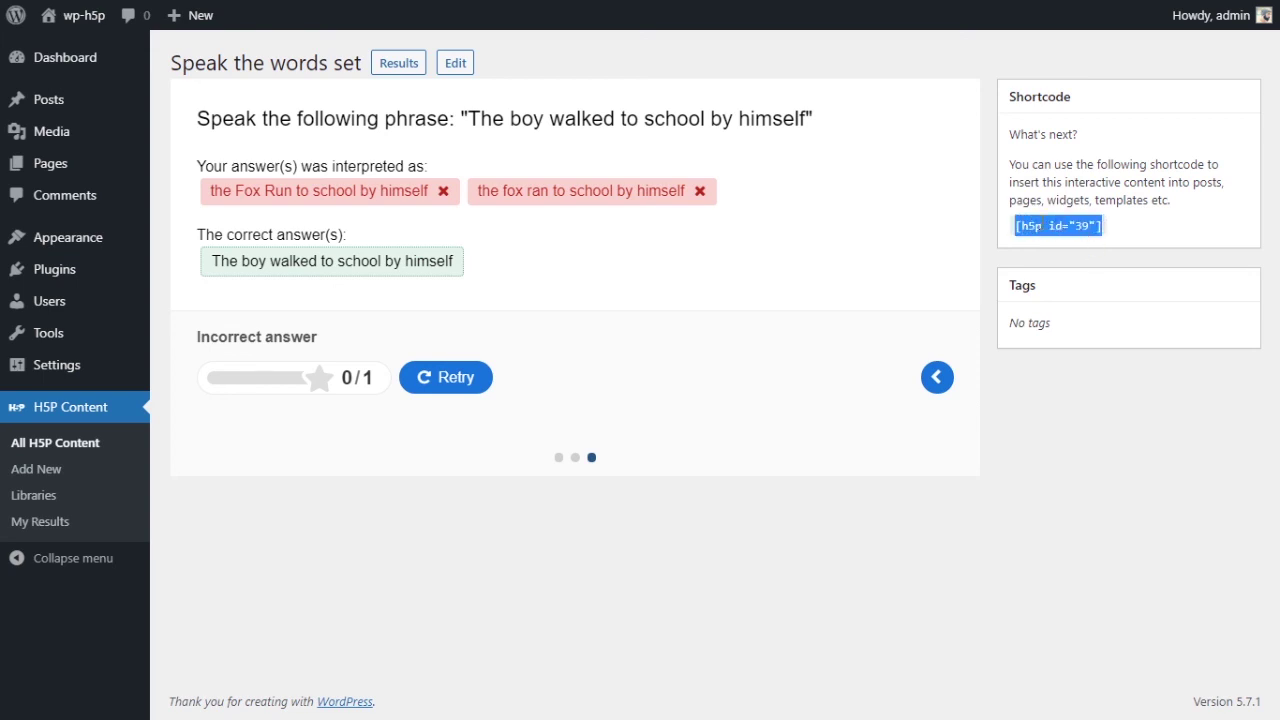
{"action": "left_click", "coordinate": [990, 270]}
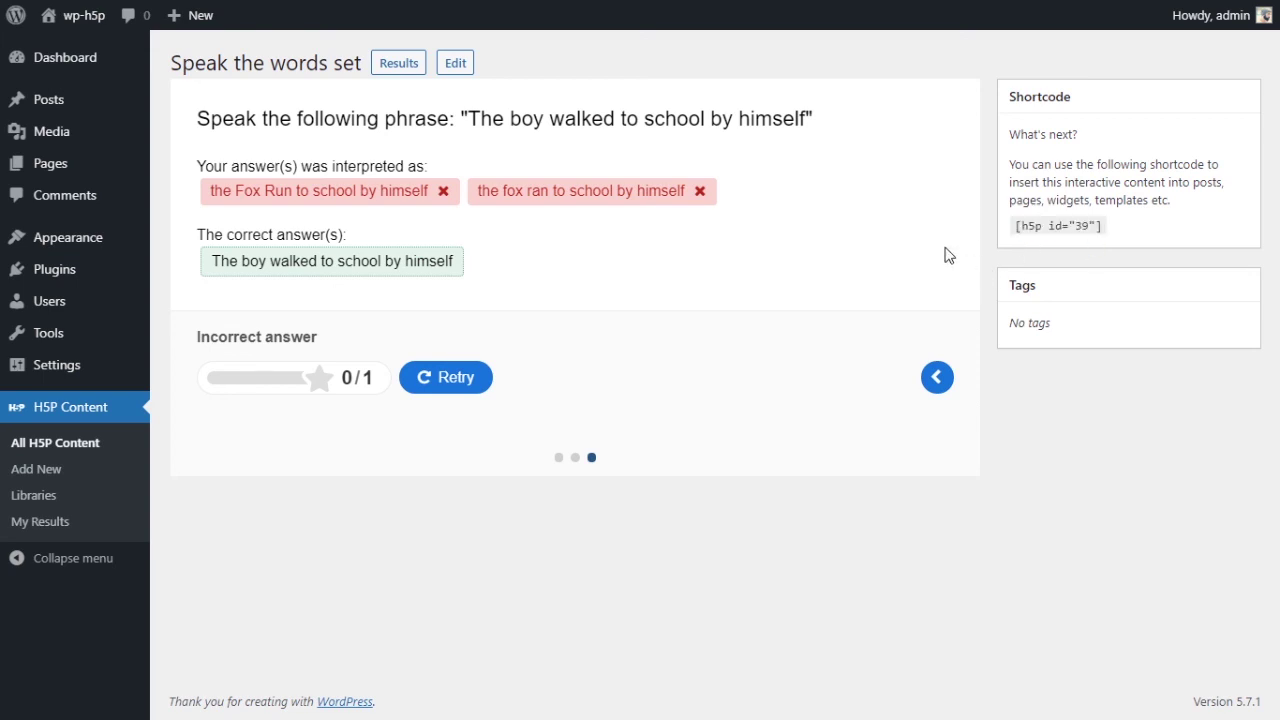
Create a new post and title it "#18 Speak the words set"
{"action": "mouse_move", "coordinate": [60, 113]}
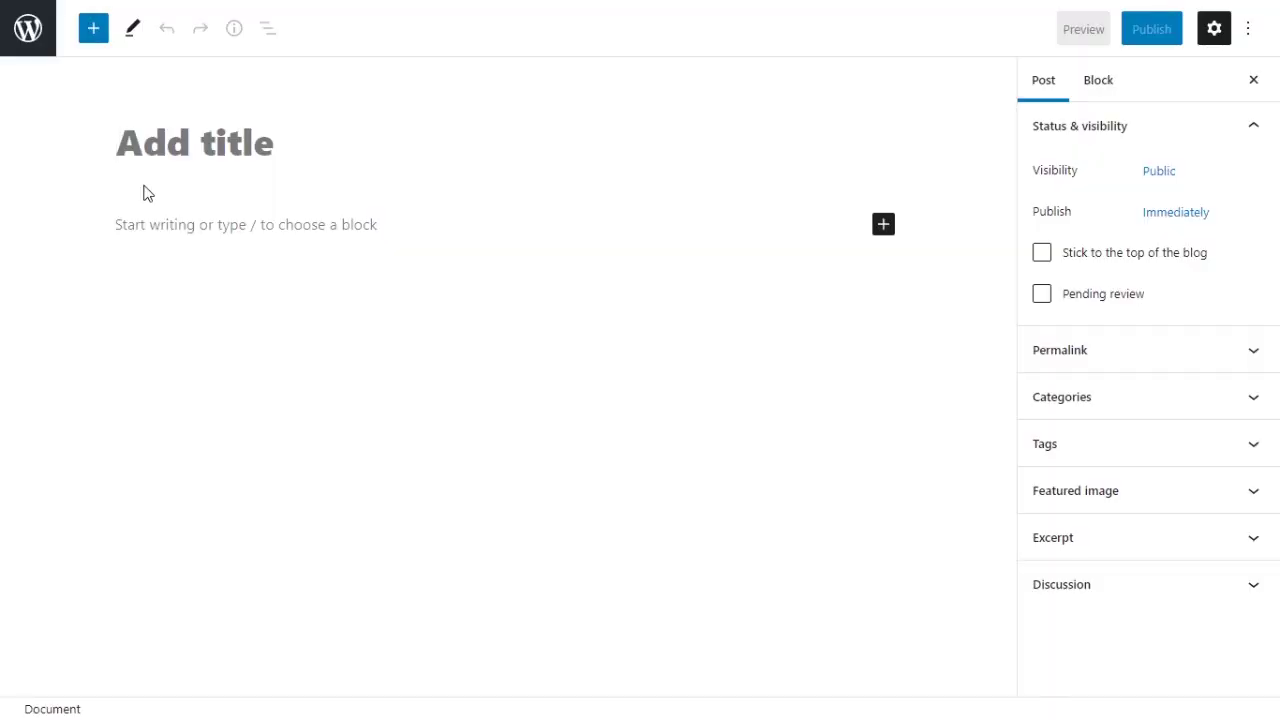
{"action": "type", "text": "#18"}
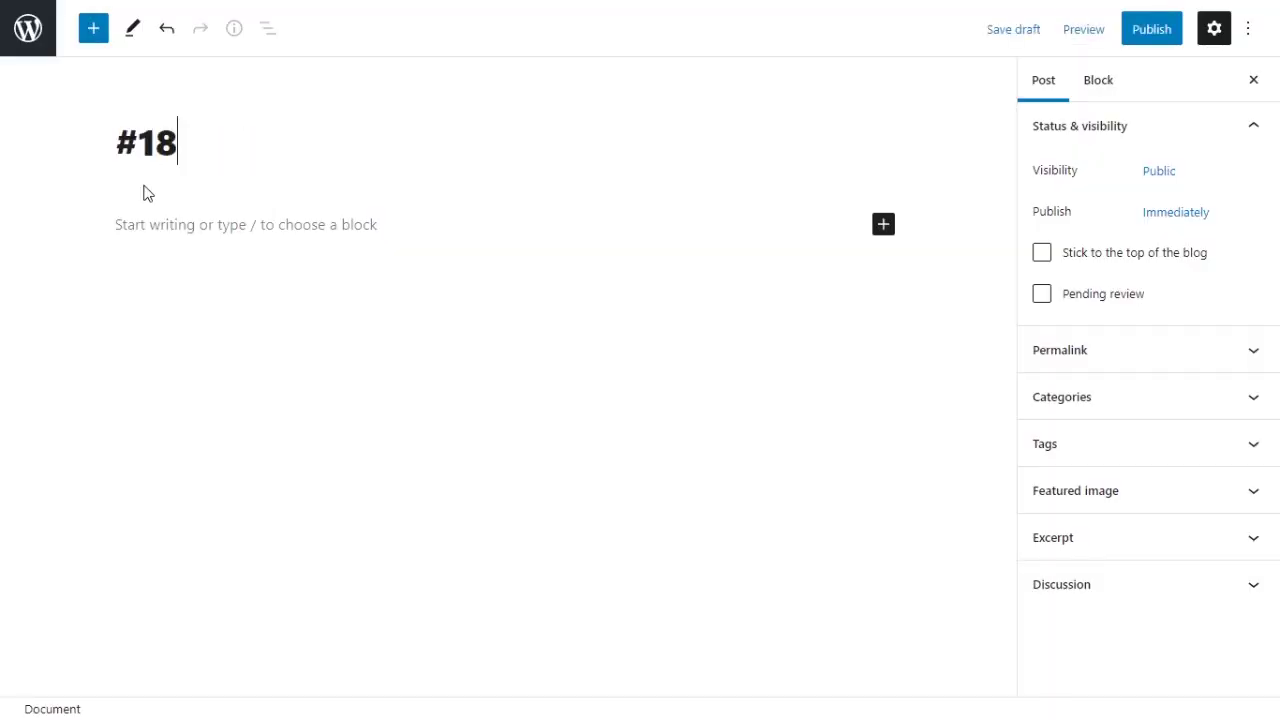
{"action": "type", "text": " Speak "}
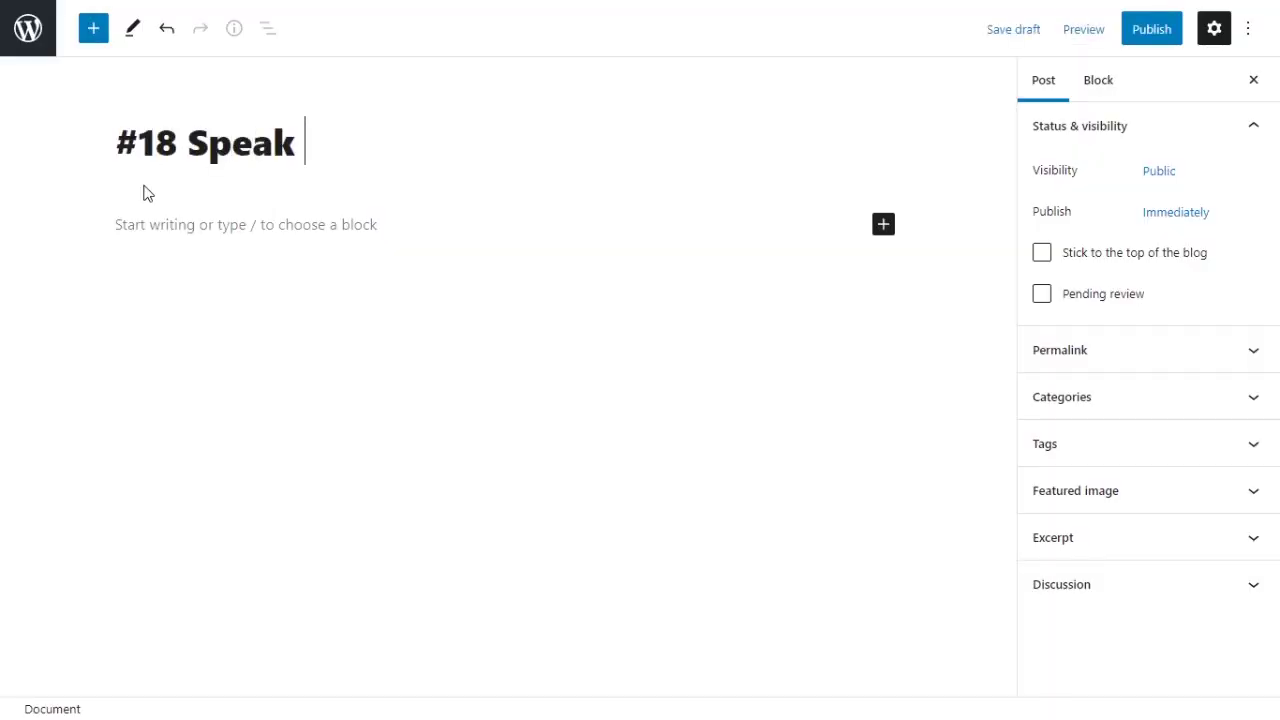
{"action": "type", "text": "the words"}
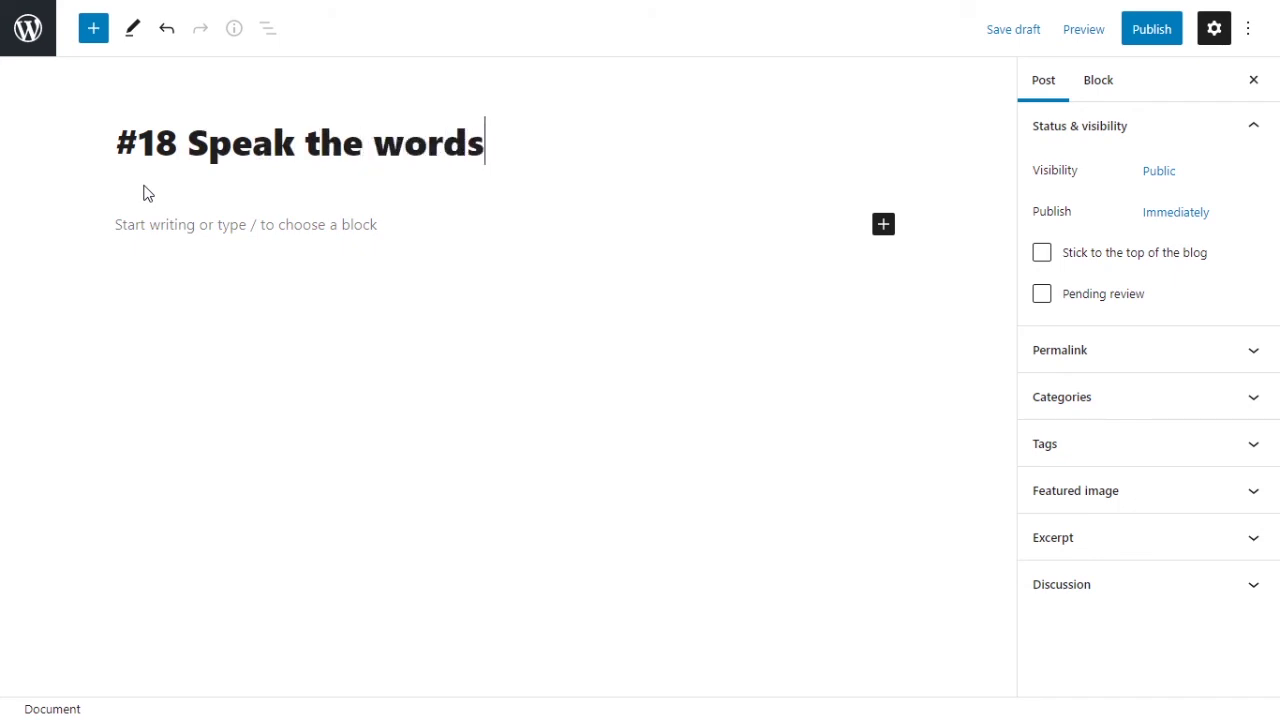
{"action": "type", "text": " set"}
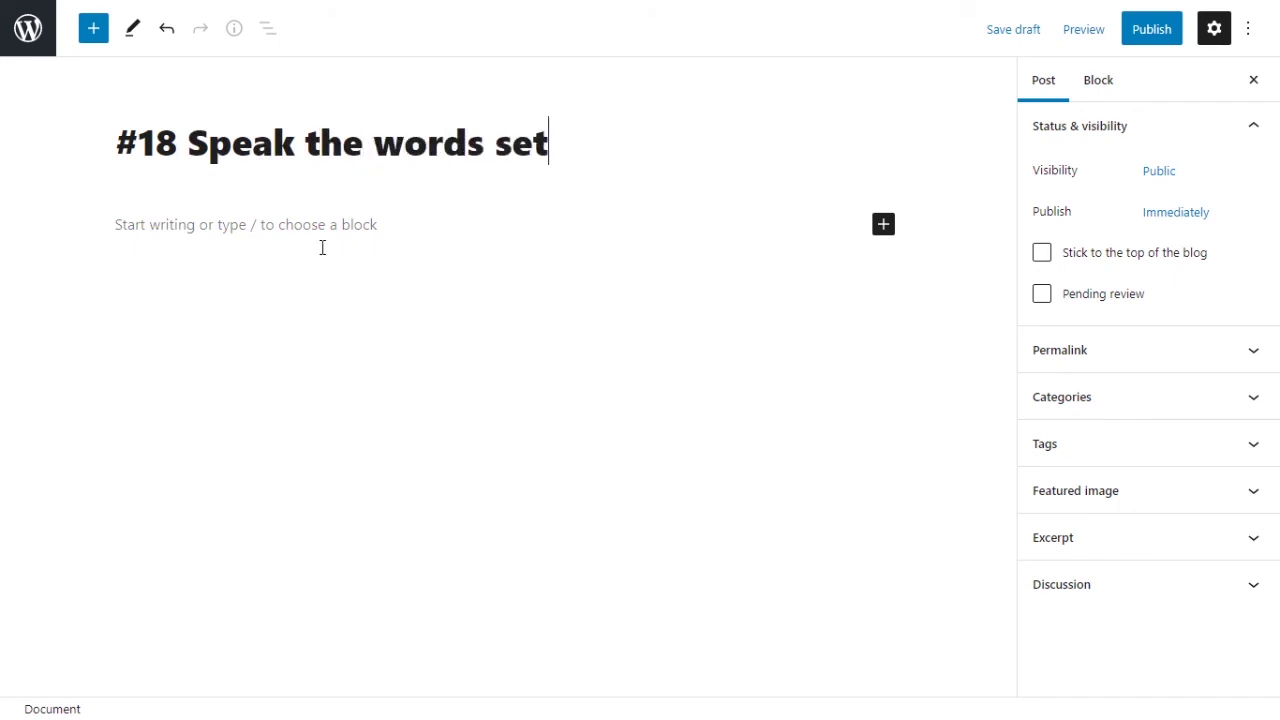
Add a Shortcode block to the post and paste [h5p id="39"] into it
{"action": "left_click", "coordinate": [886, 230]}
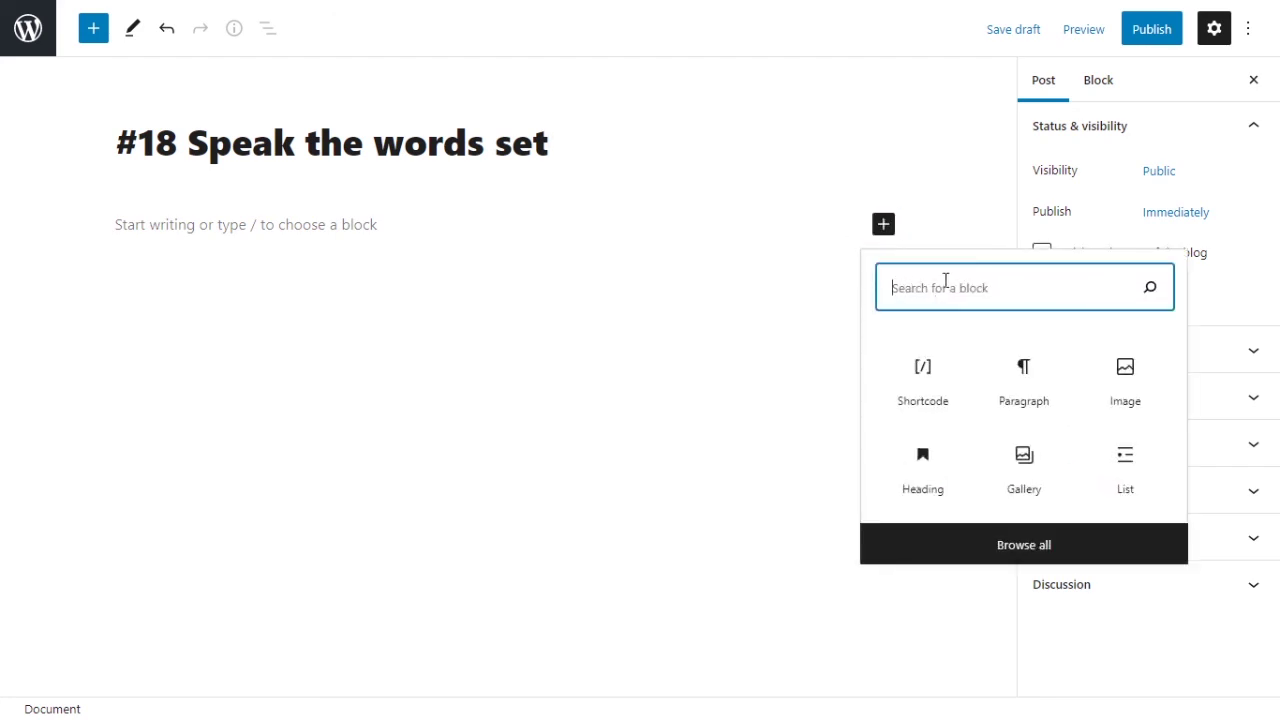
{"action": "type", "text": "sho"}
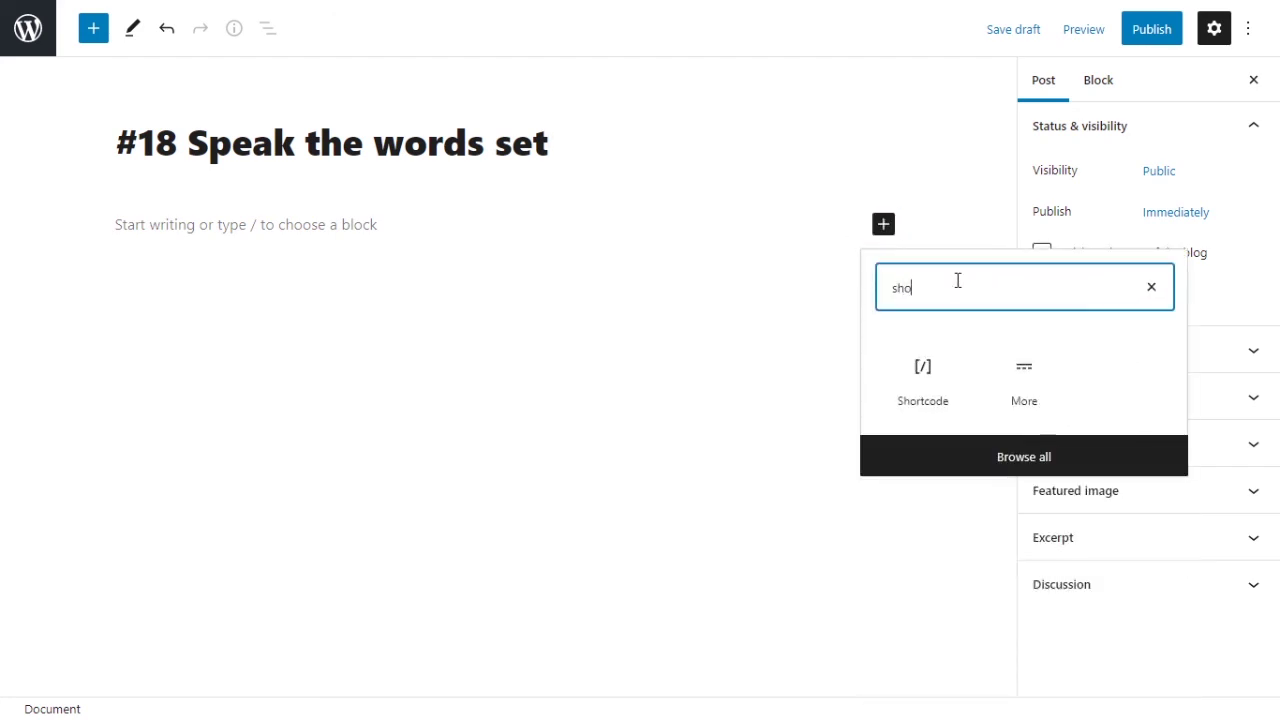
{"action": "left_click", "coordinate": [925, 381]}
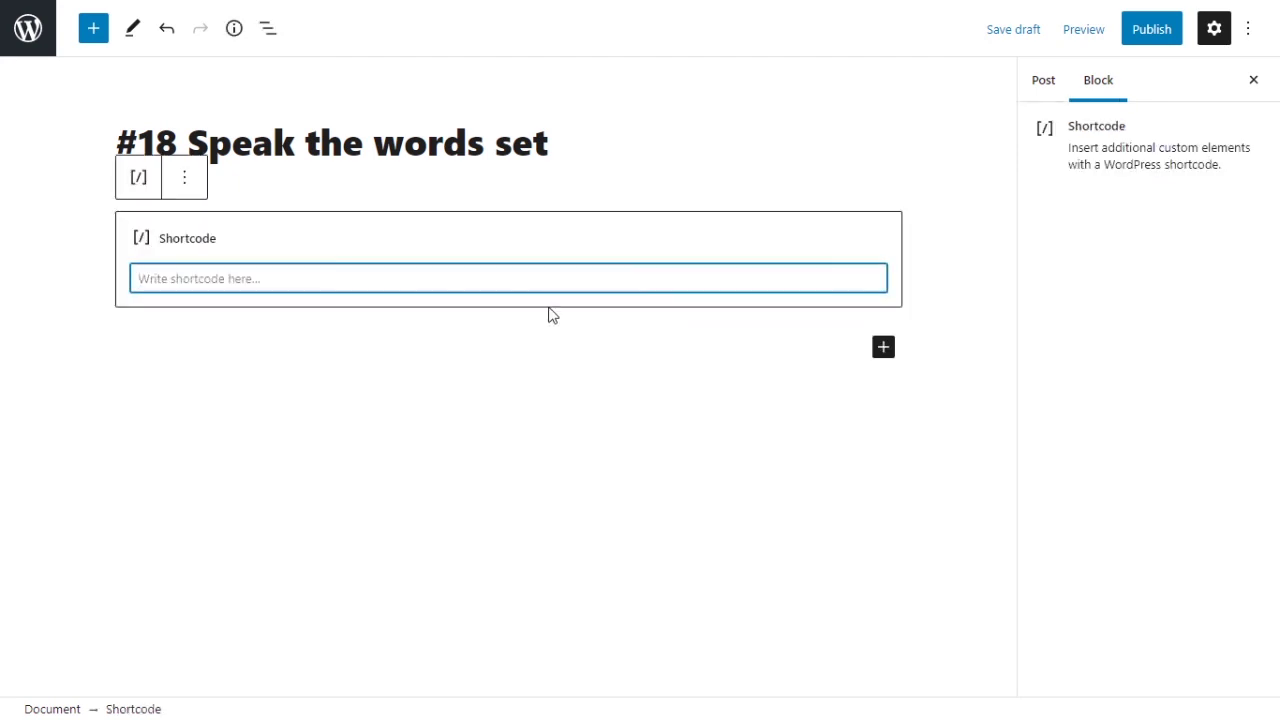
{"action": "key", "text": "ctrl+v"}
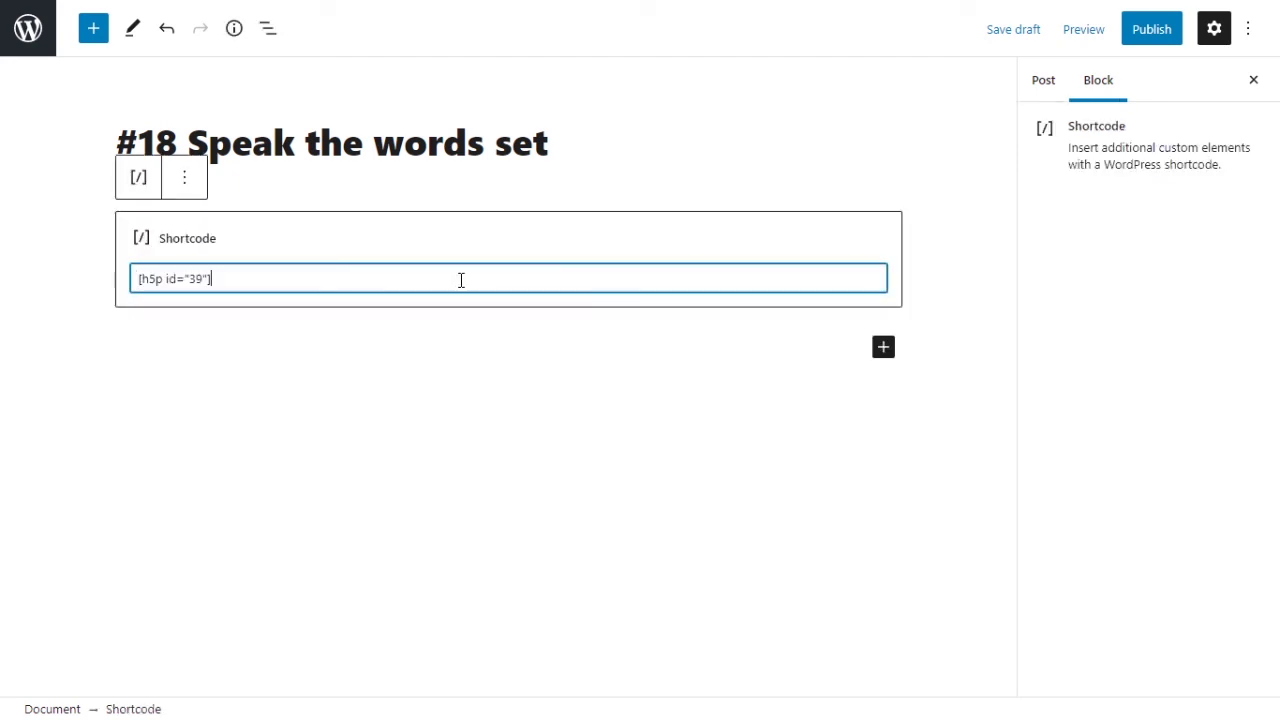
{"action": "left_click", "coordinate": [209, 340]}
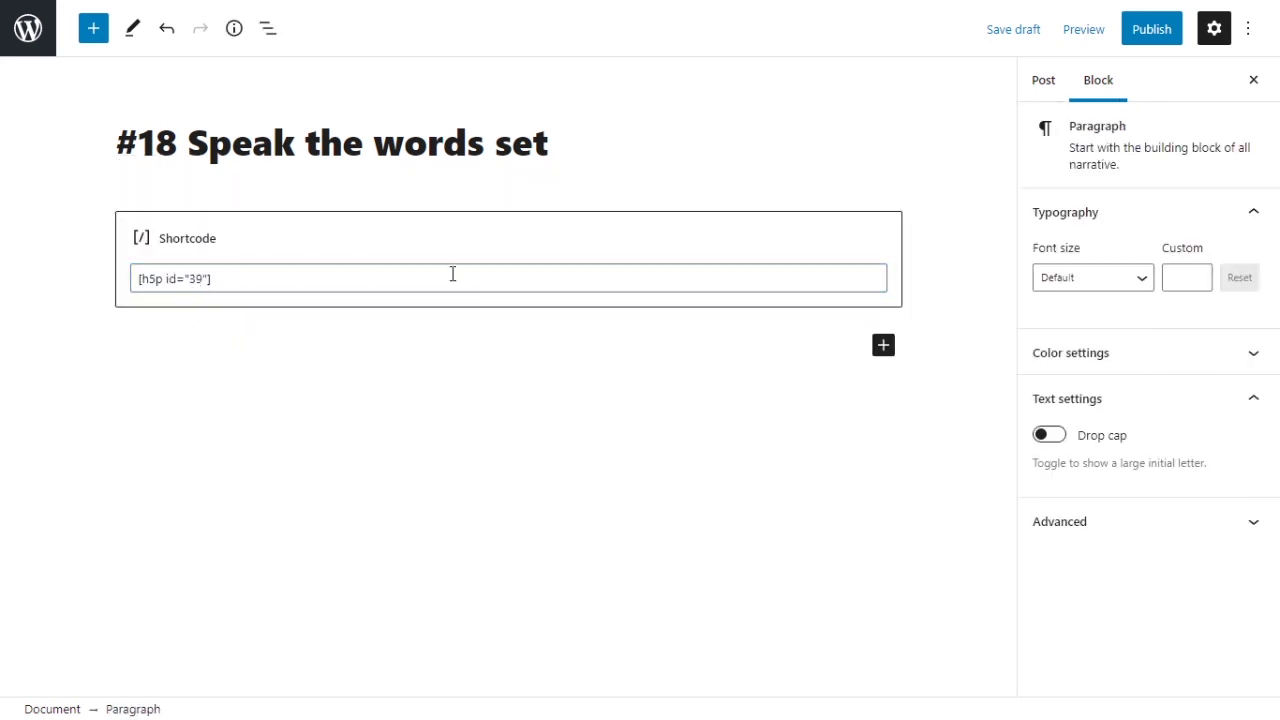
Publish the post with public visibility and view it on the site
{"action": "left_click", "coordinate": [1145, 33]}
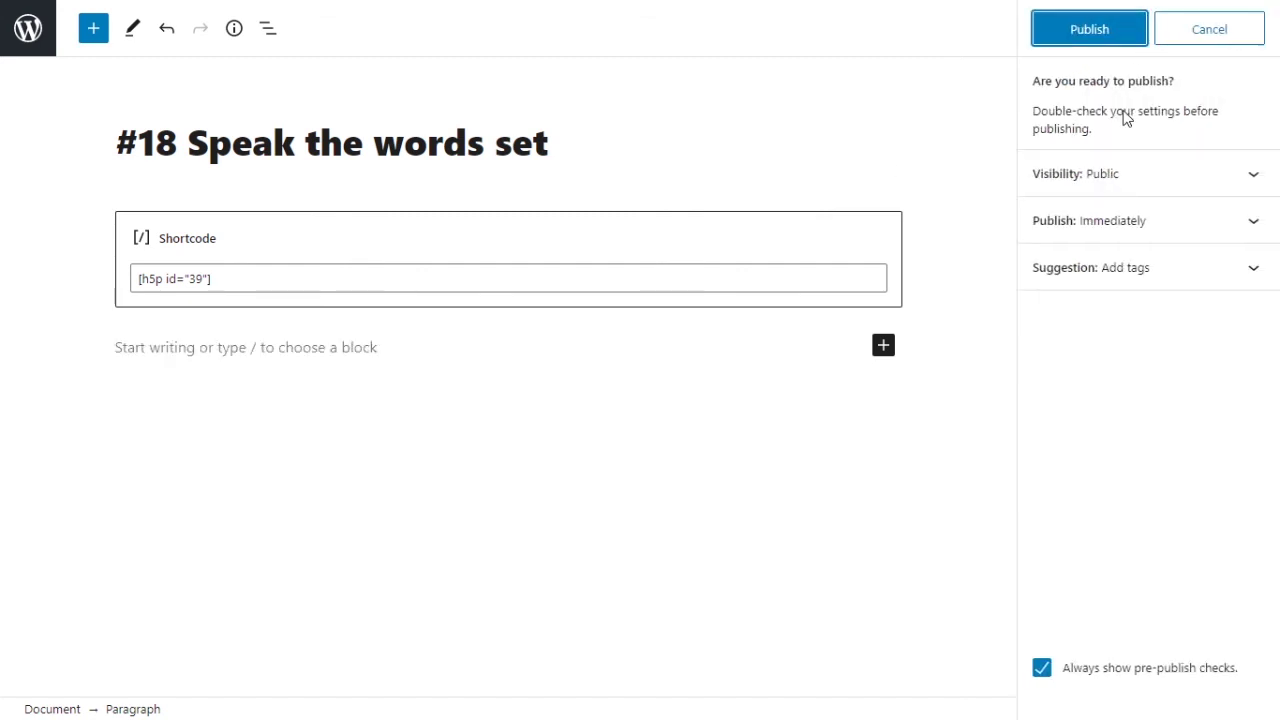
{"action": "left_click", "coordinate": [1092, 40]}
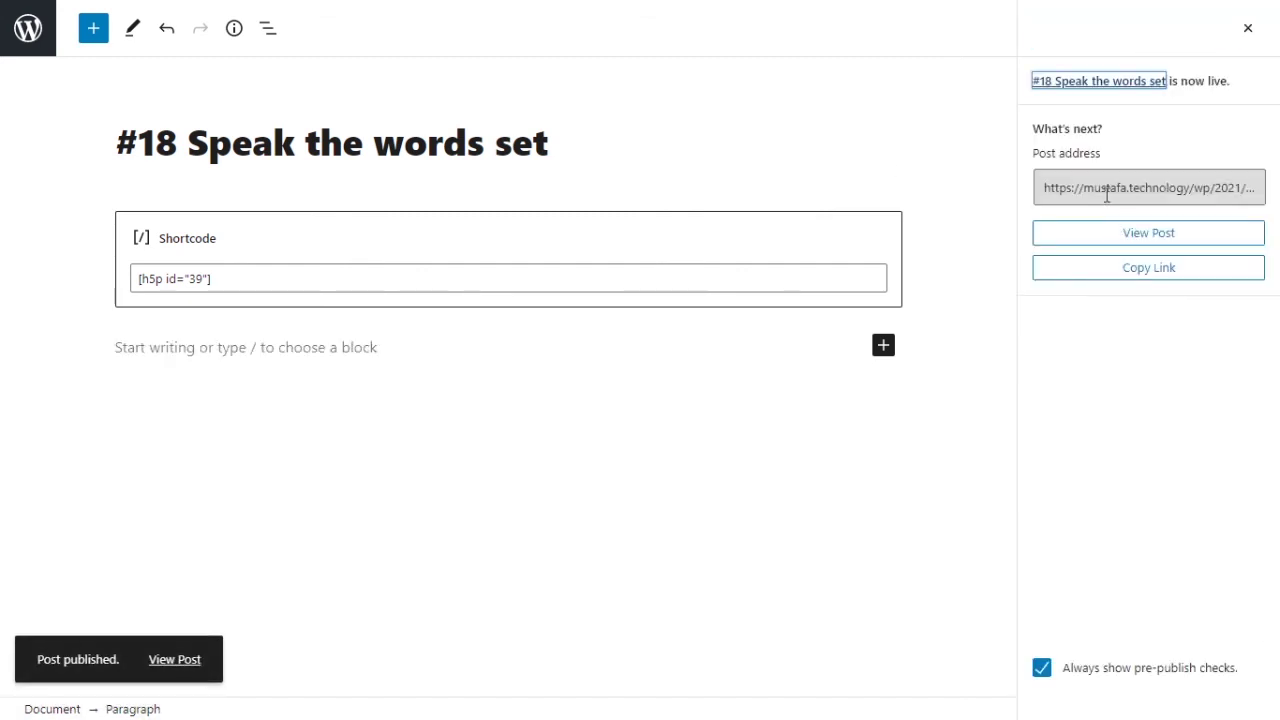
{"action": "left_click", "coordinate": [1108, 240]}
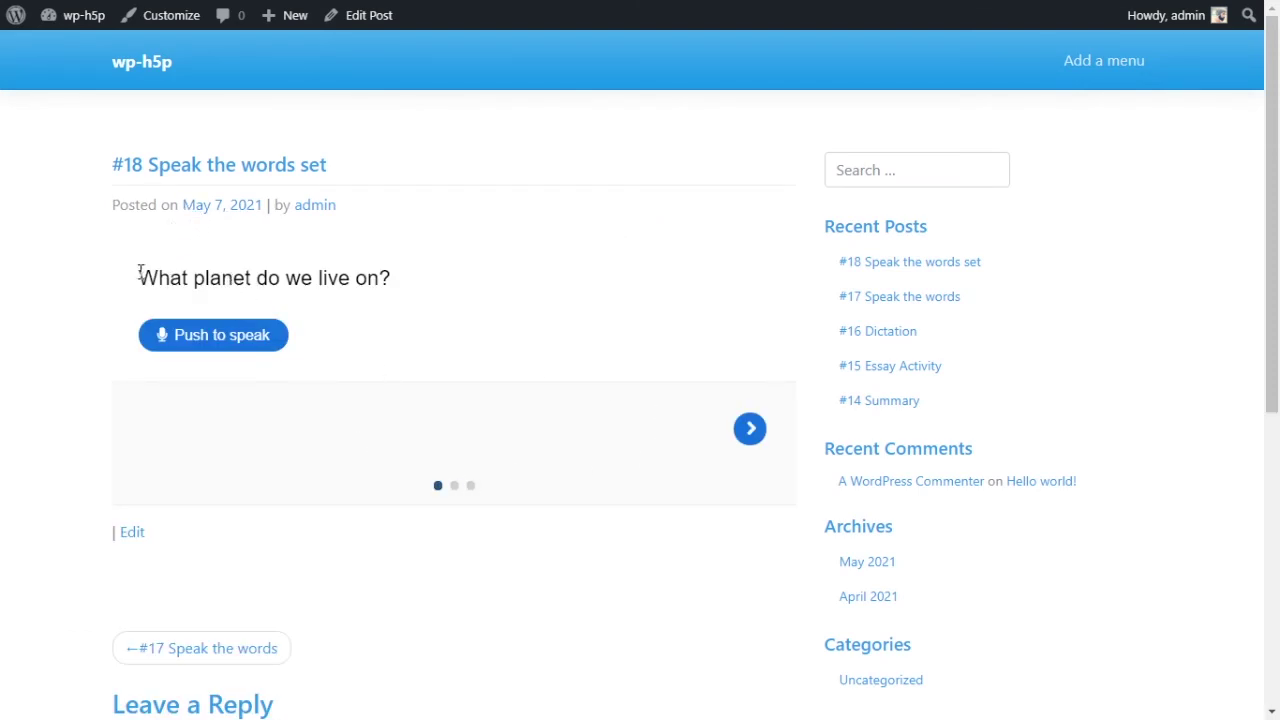
Answer the planet question and the Russian "Hello" question correctly by voice in the published post
{"action": "left_click_drag", "start_coordinate": [139, 268], "coordinate": [435, 287]}
{"action": "left_click", "coordinate": [435, 287]}
{"action": "left_click", "coordinate": [247, 347]}
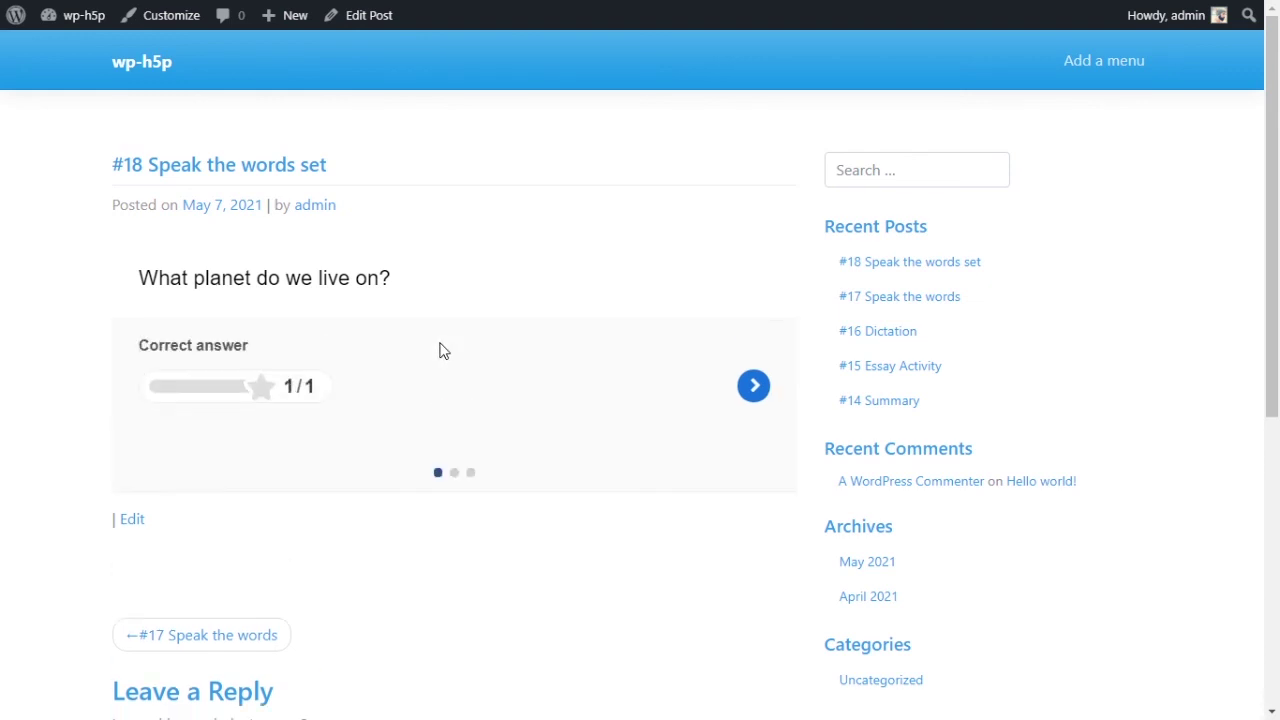
{"action": "left_click", "coordinate": [754, 388]}
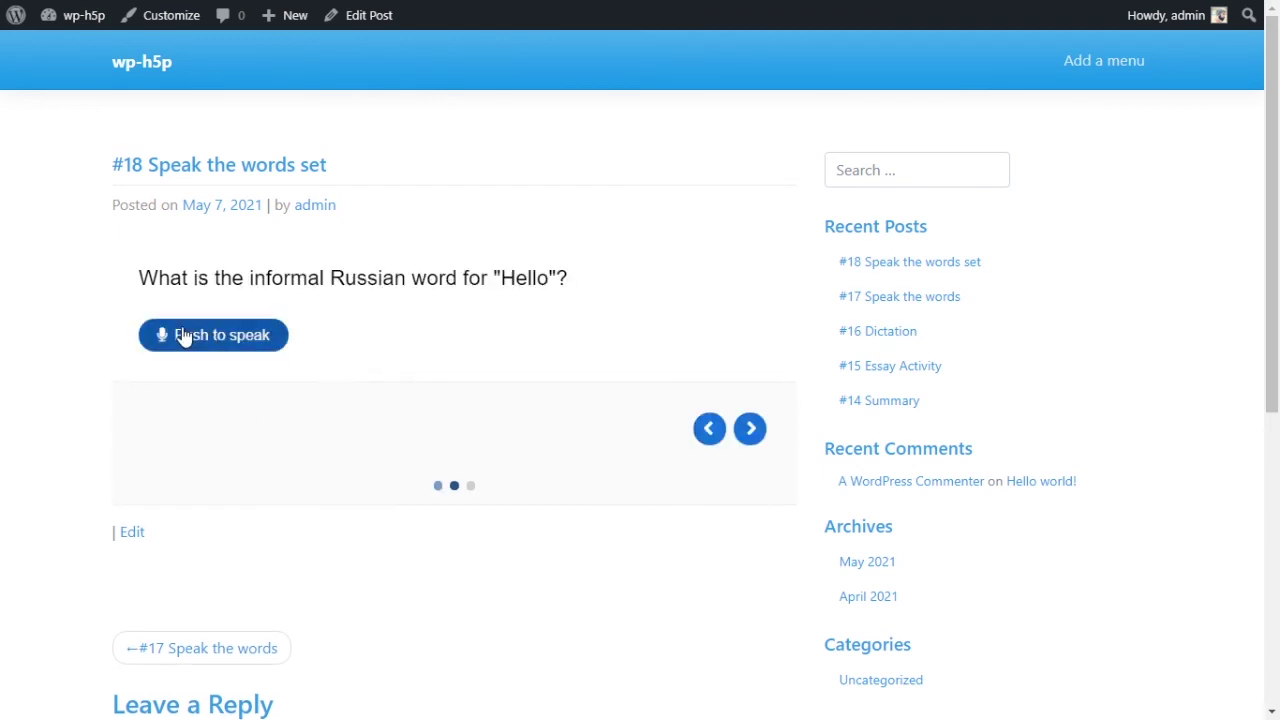
{"action": "left_click", "coordinate": [214, 336]}
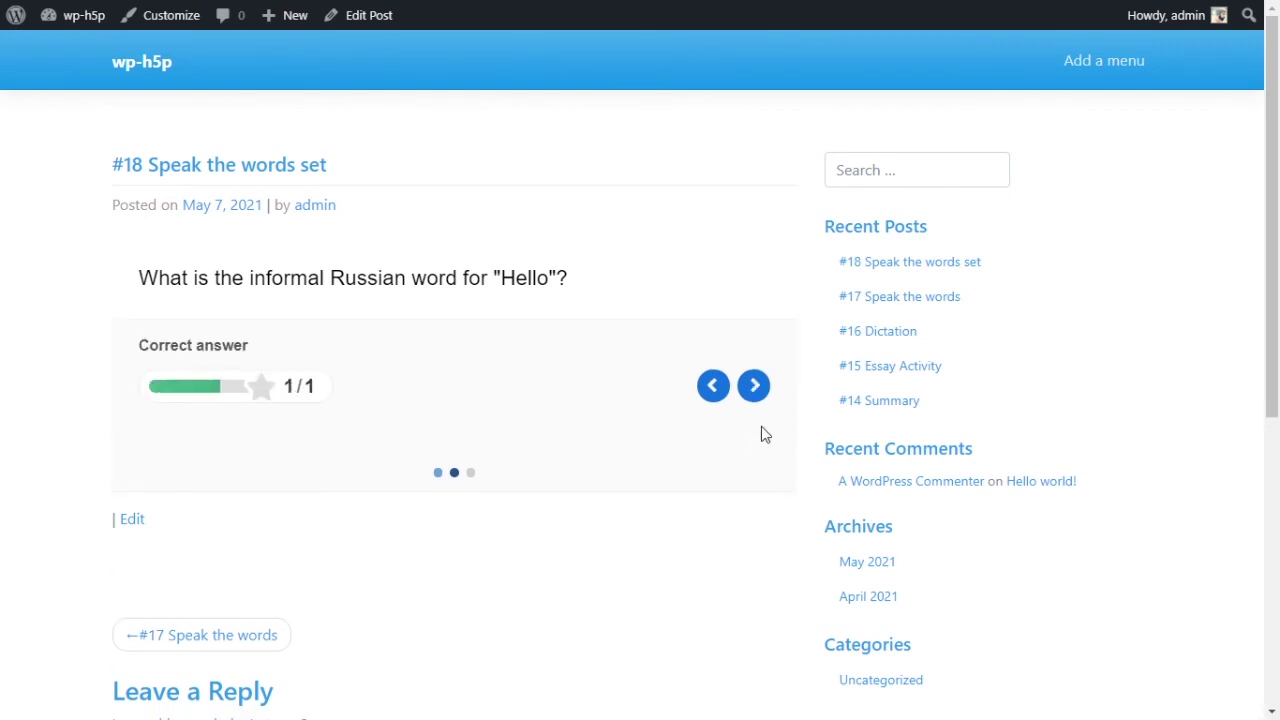
Speak "The boy walked to school by himself" as the third answer and finish the set
{"action": "left_click", "coordinate": [754, 390]}
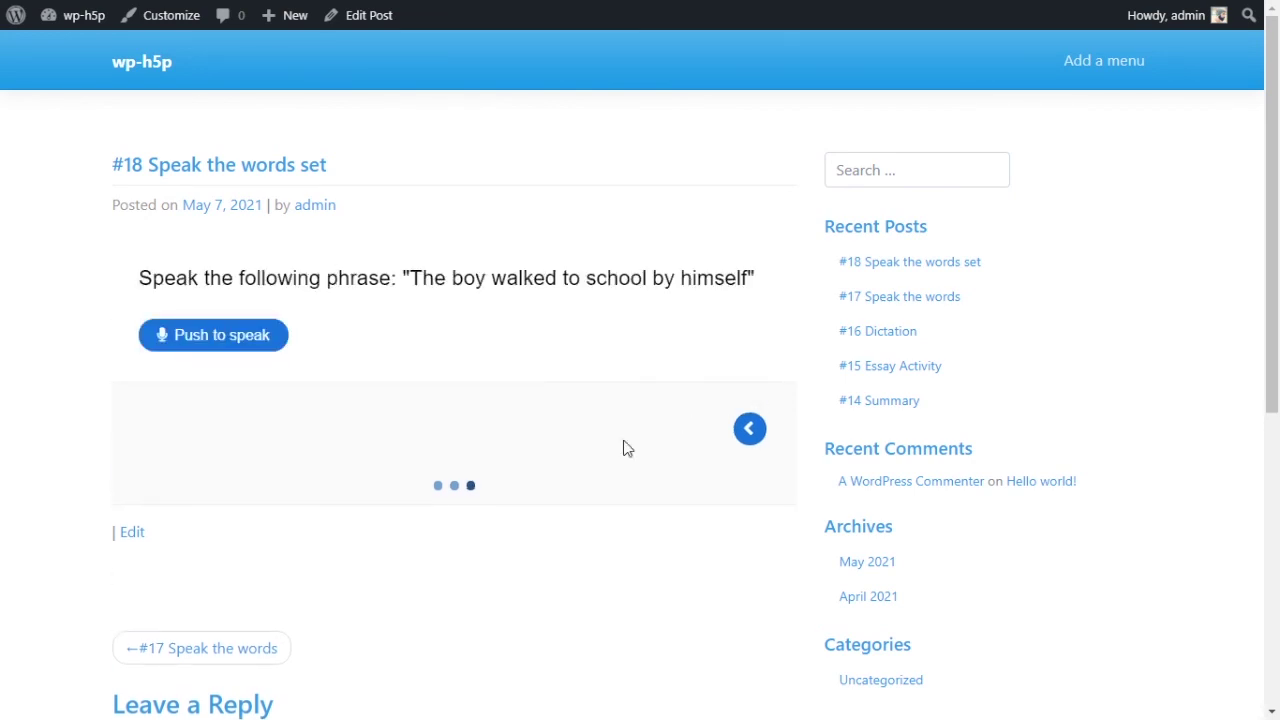
{"action": "left_click", "coordinate": [240, 345]}
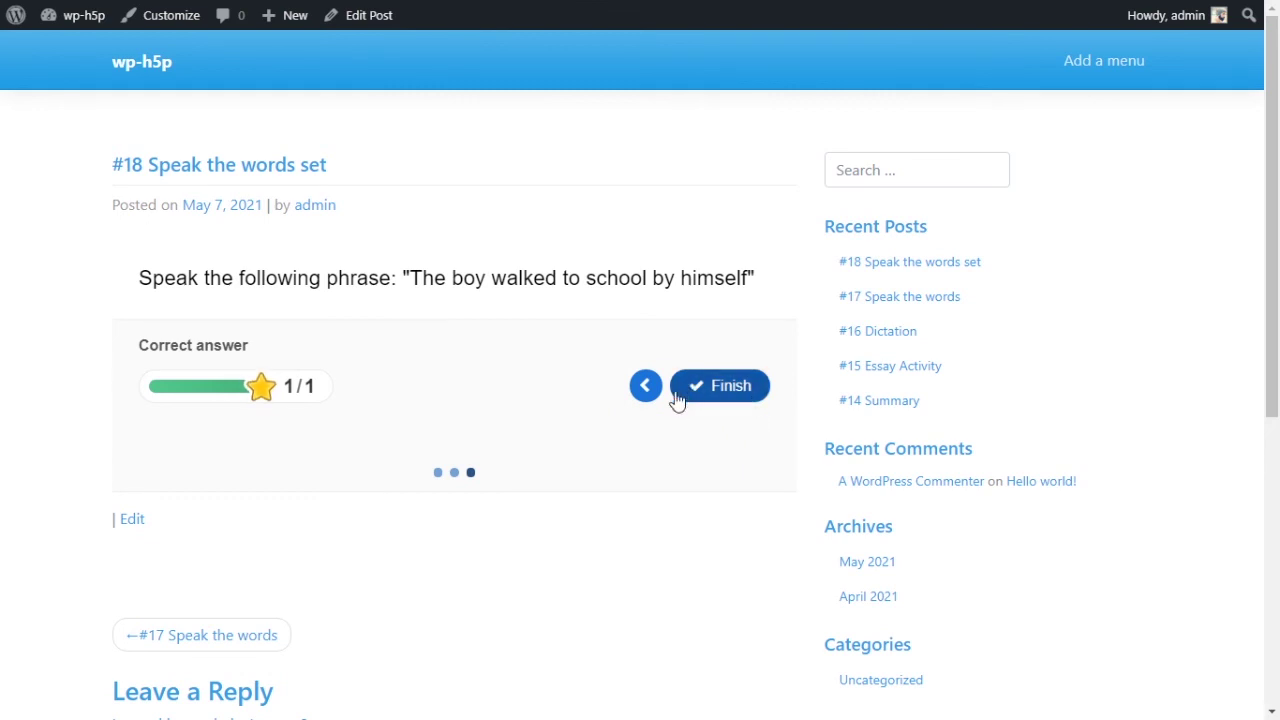
{"action": "left_click", "coordinate": [698, 390]}
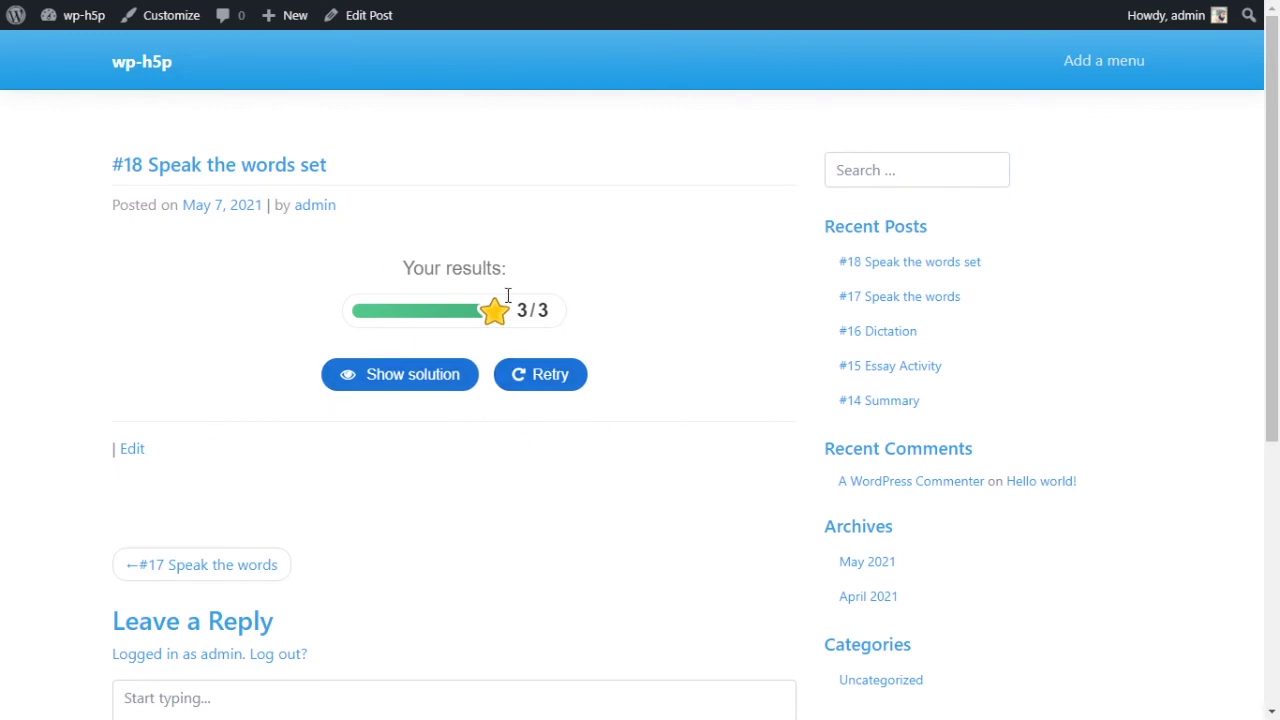
Show the solutions from the results page and review the correct answers of all three questions
{"action": "left_click", "coordinate": [401, 386]}
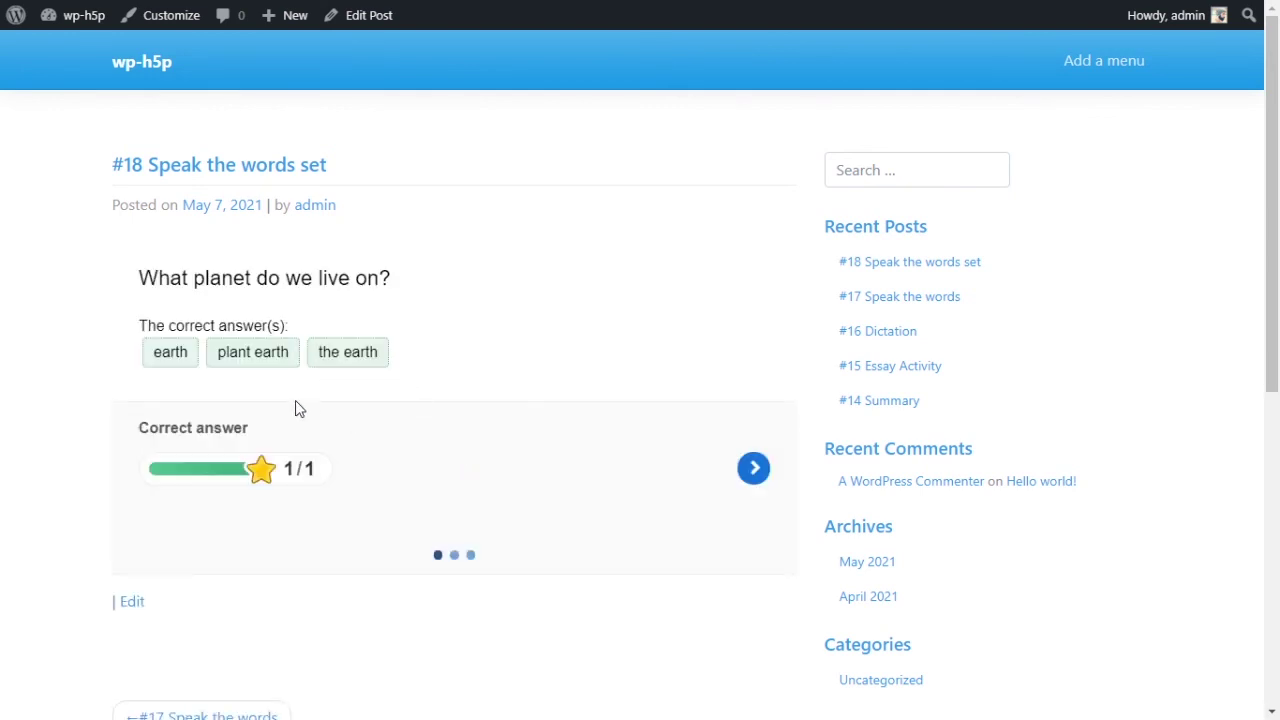
{"action": "left_click", "coordinate": [756, 468]}
{"action": "left_click", "coordinate": [760, 468]}
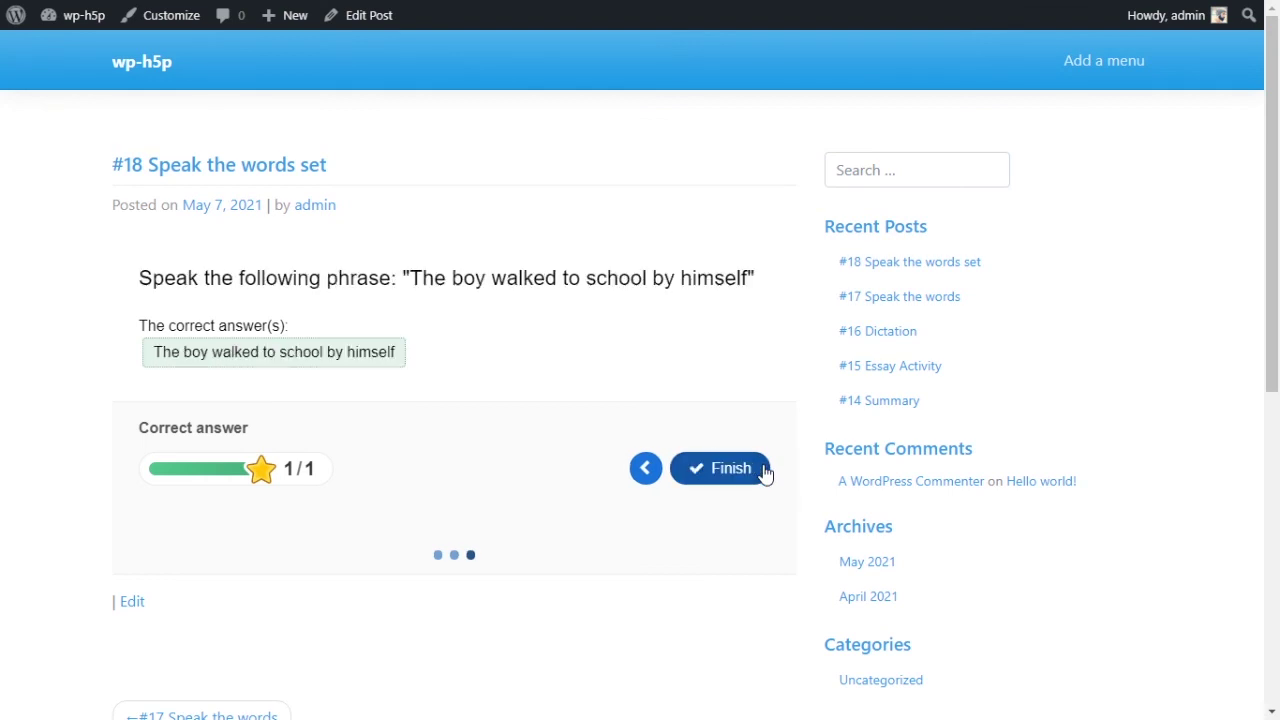
{"action": "left_click", "coordinate": [646, 470]}
{"action": "left_click", "coordinate": [726, 476]}
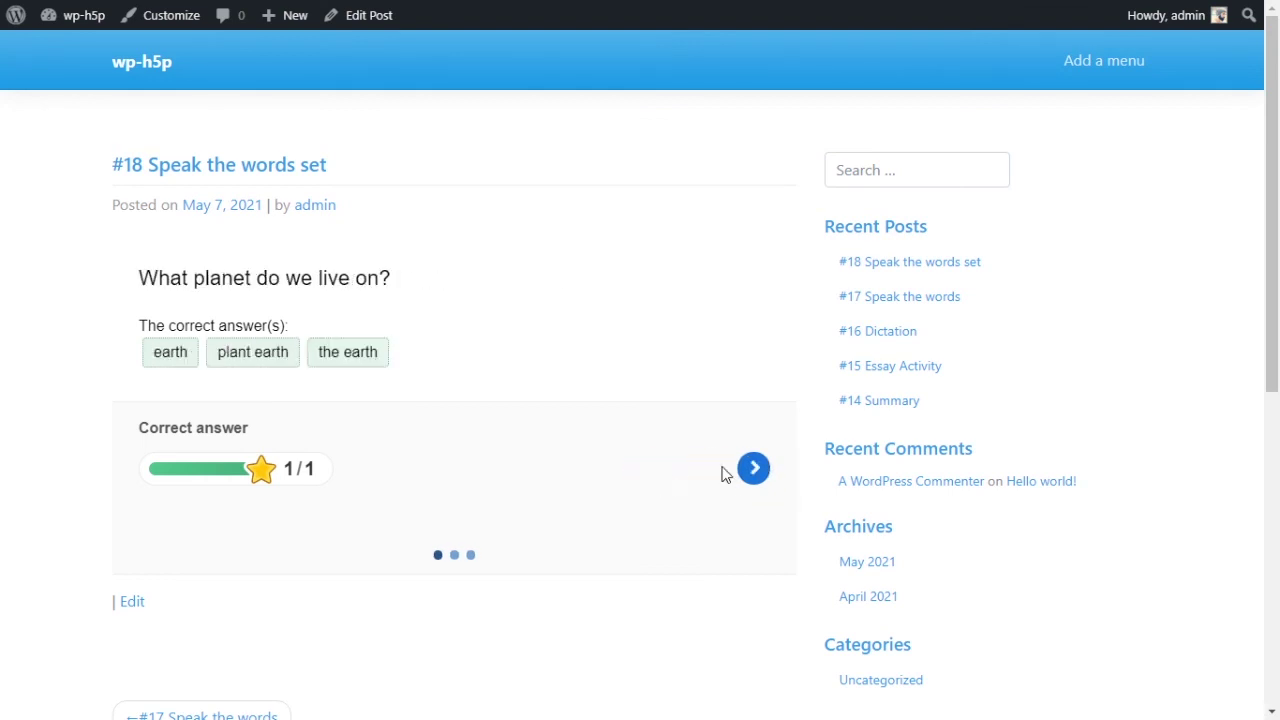
{"action": "left_click", "coordinate": [756, 476]}
{"action": "left_click", "coordinate": [755, 470]}
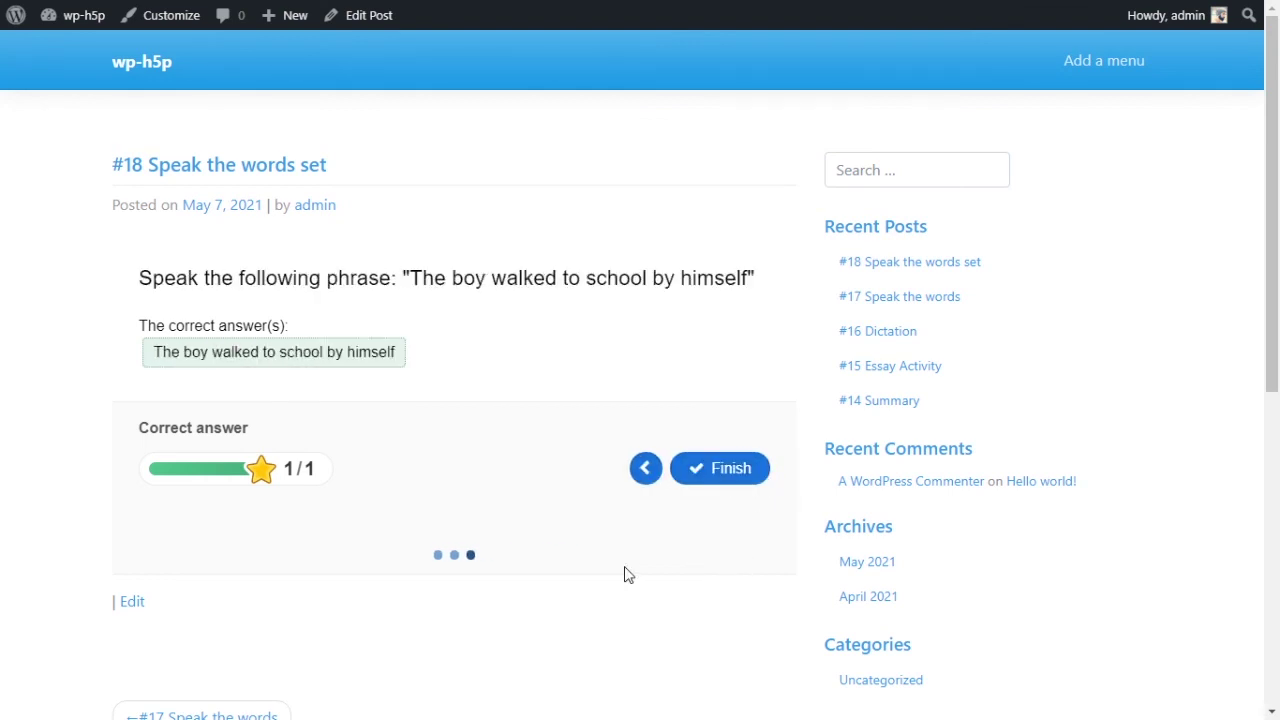